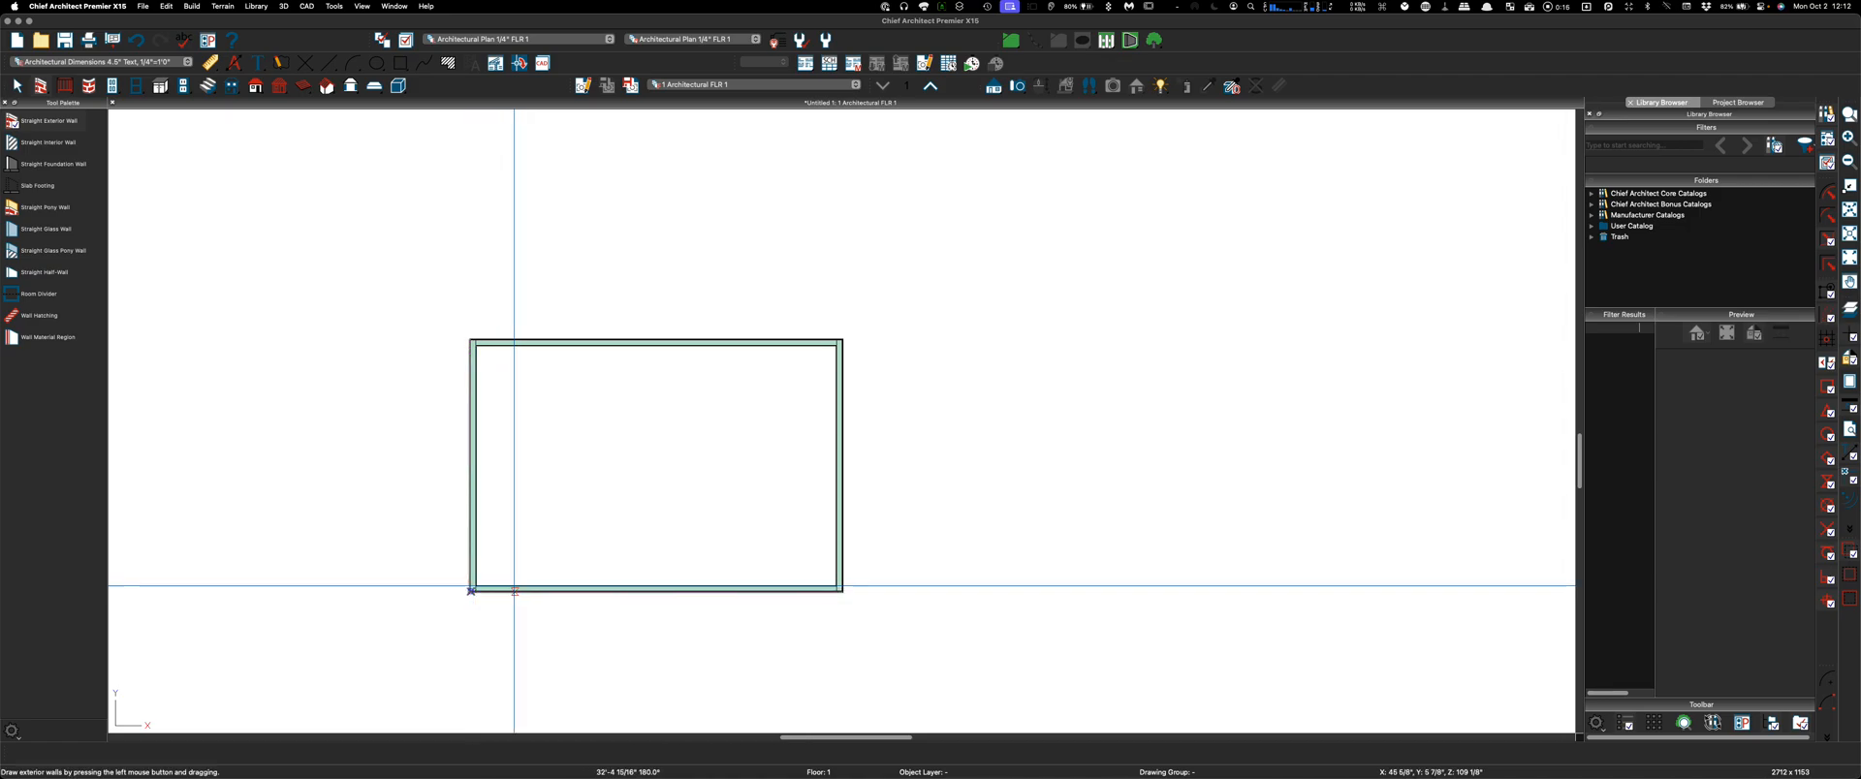
# Add automatic exterior dimensions to the rectangular building
pyautogui.click(237, 64)
pyautogui.click(43, 121)
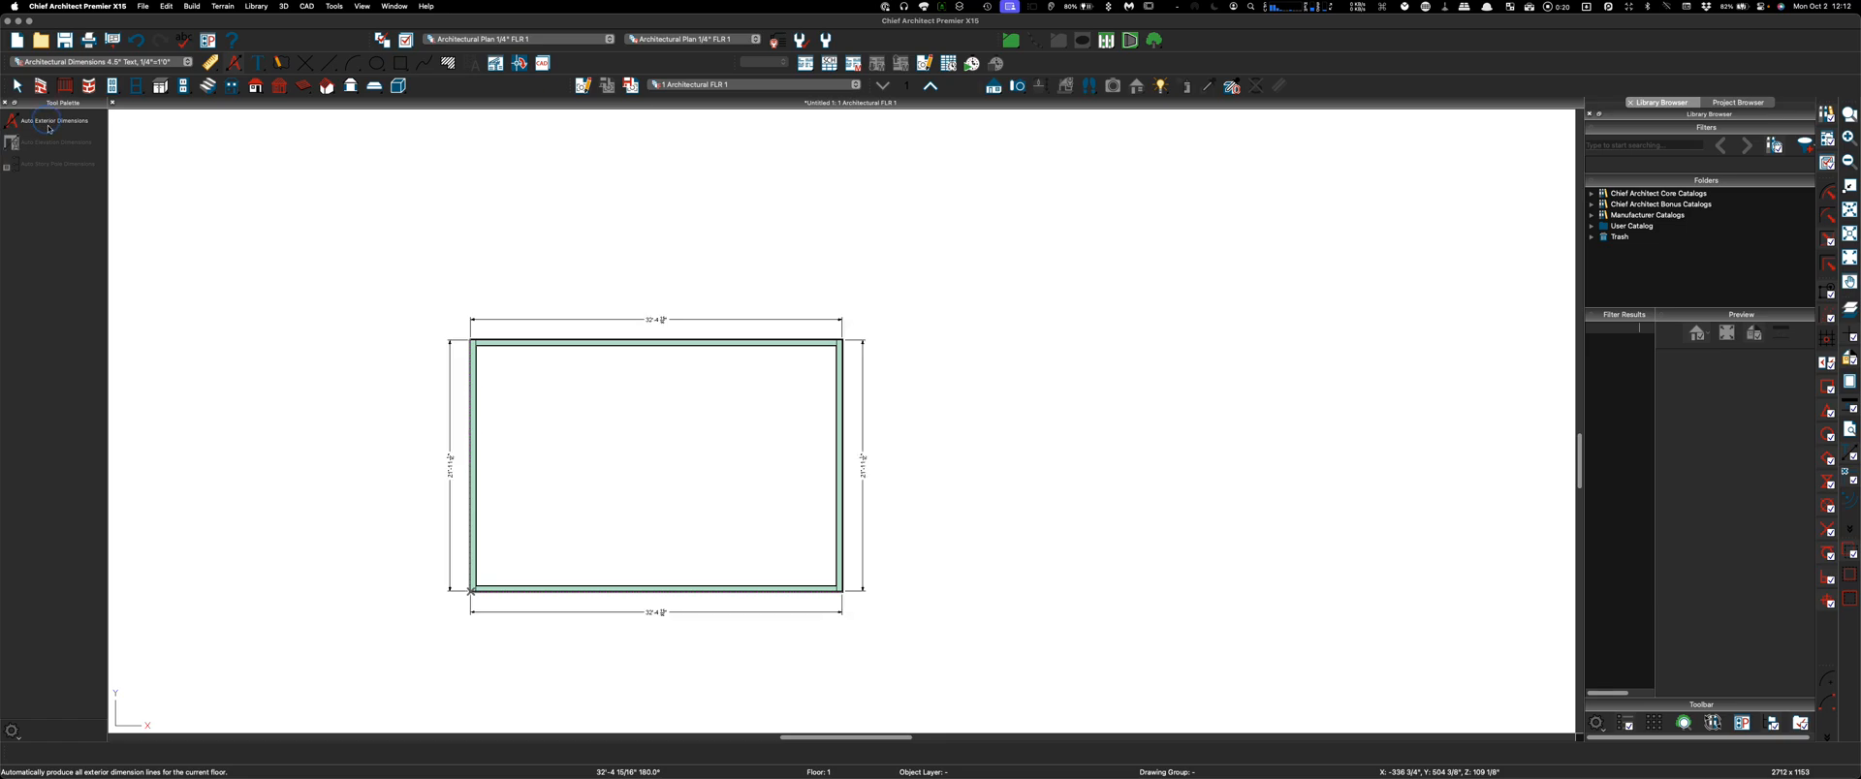
pyautogui.scroll(2, 673, 378)
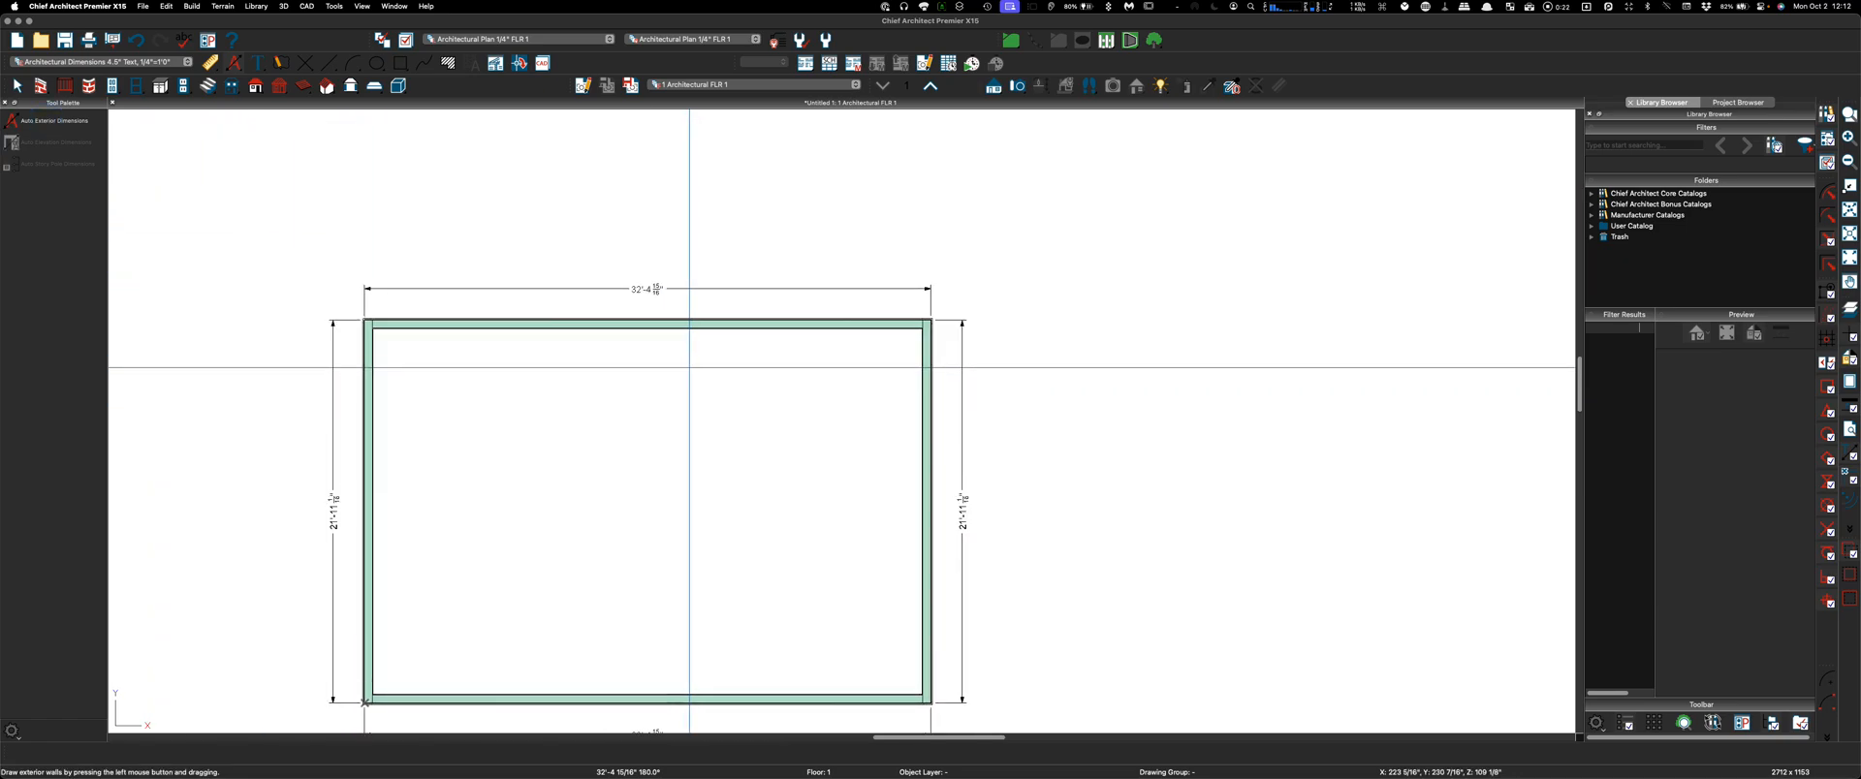
# Set the building's depth to 24 feet by moving its upper wall
pyautogui.press('Escape')
pyautogui.press('space')
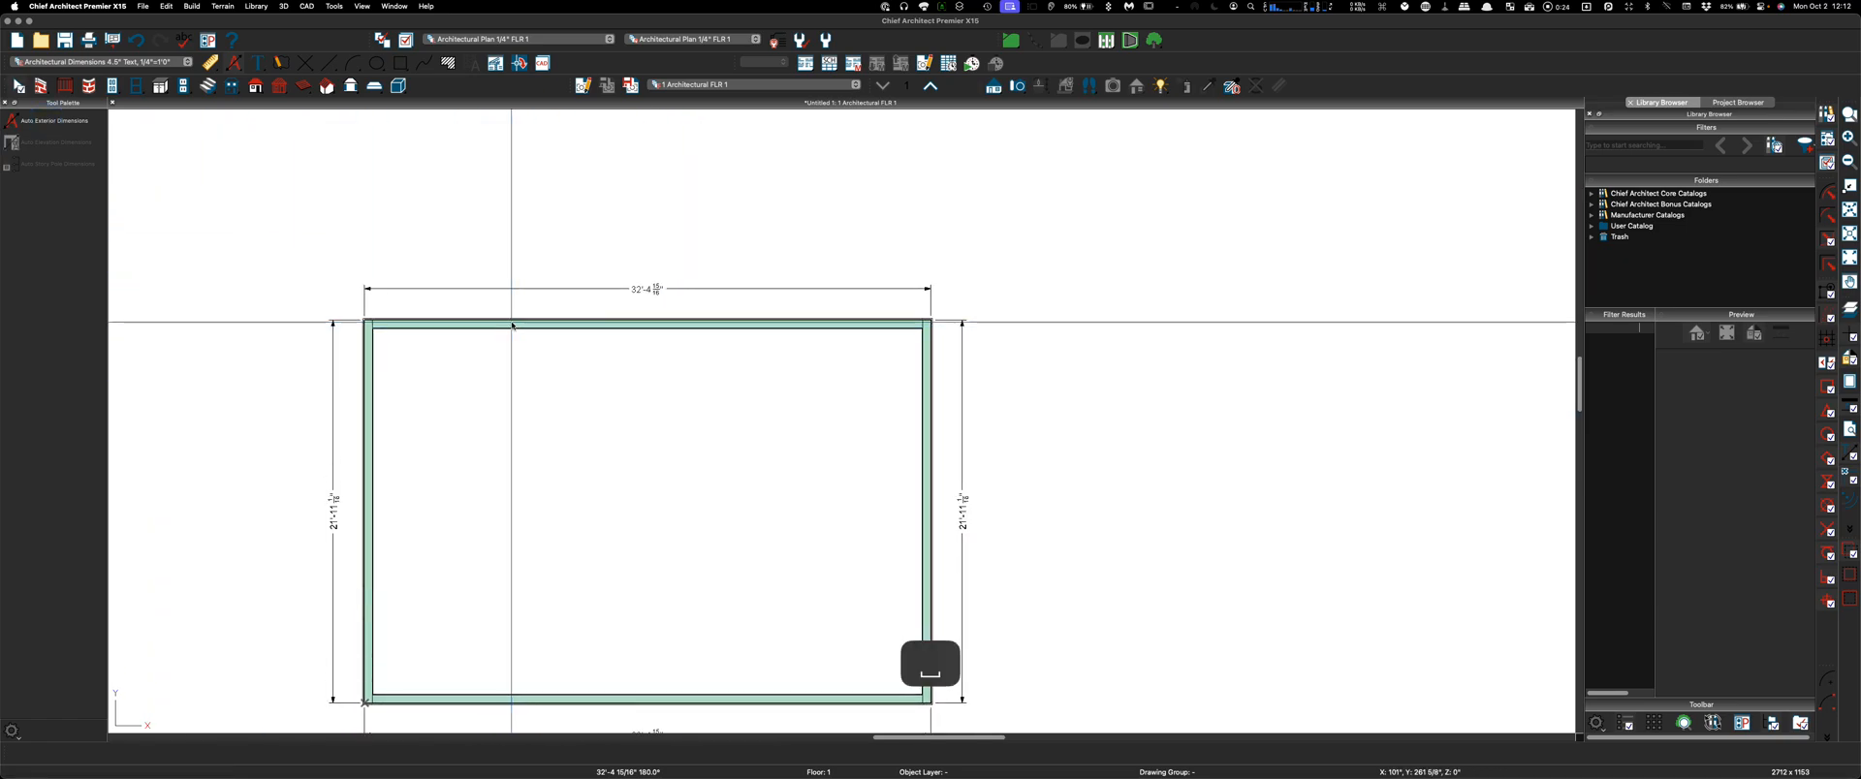
pyautogui.click(511, 321)
pyautogui.moveTo(512, 321); pyautogui.dragTo(339, 509)
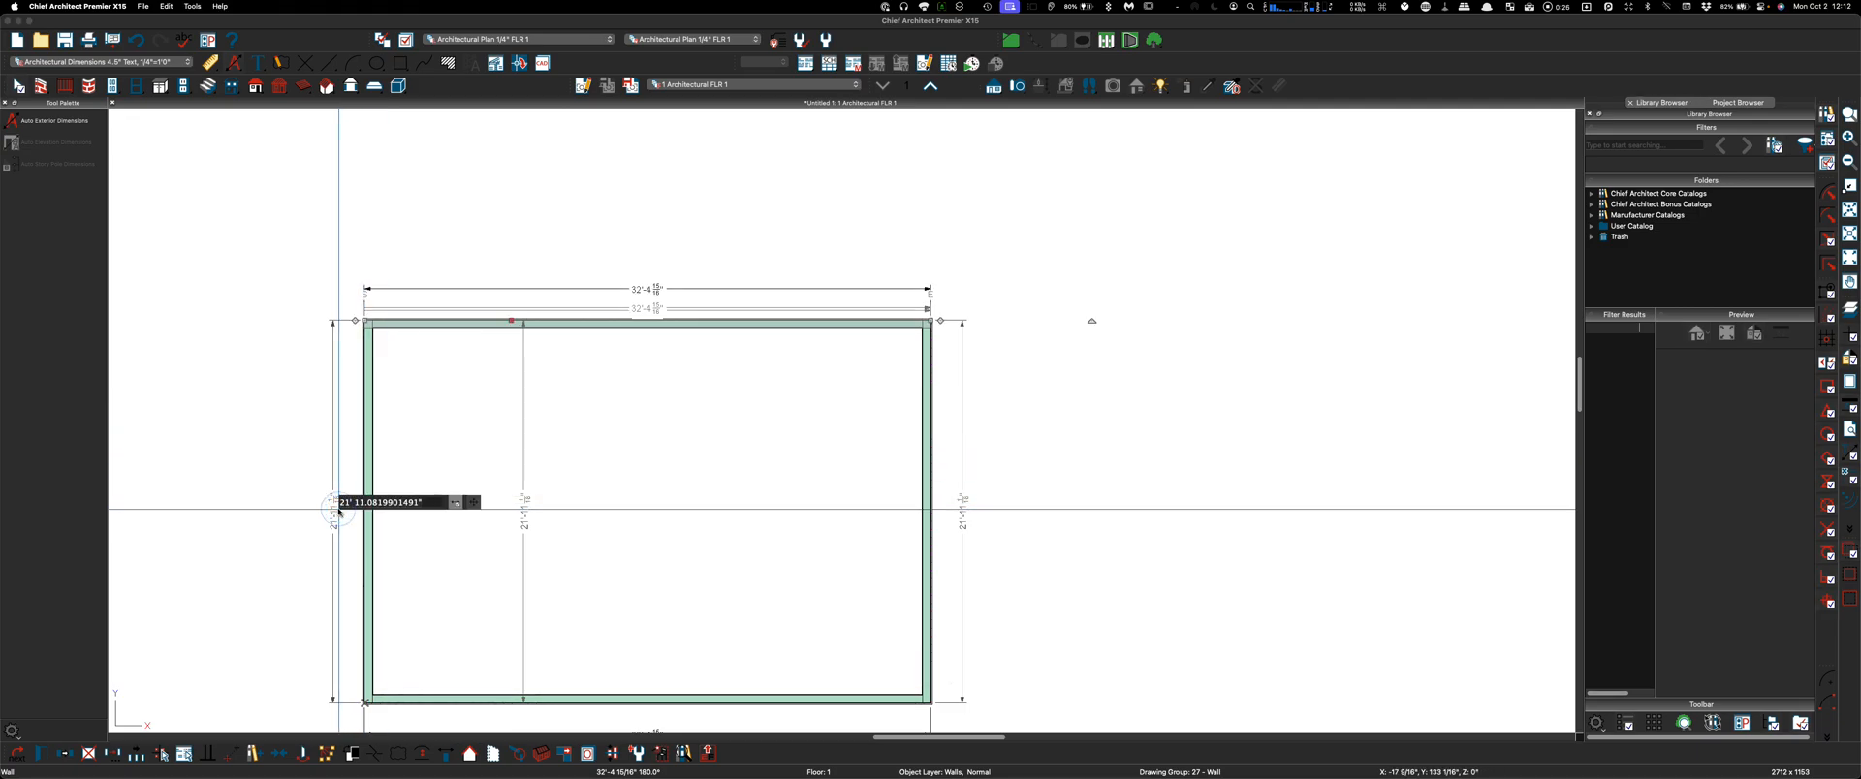
pyautogui.write('20')
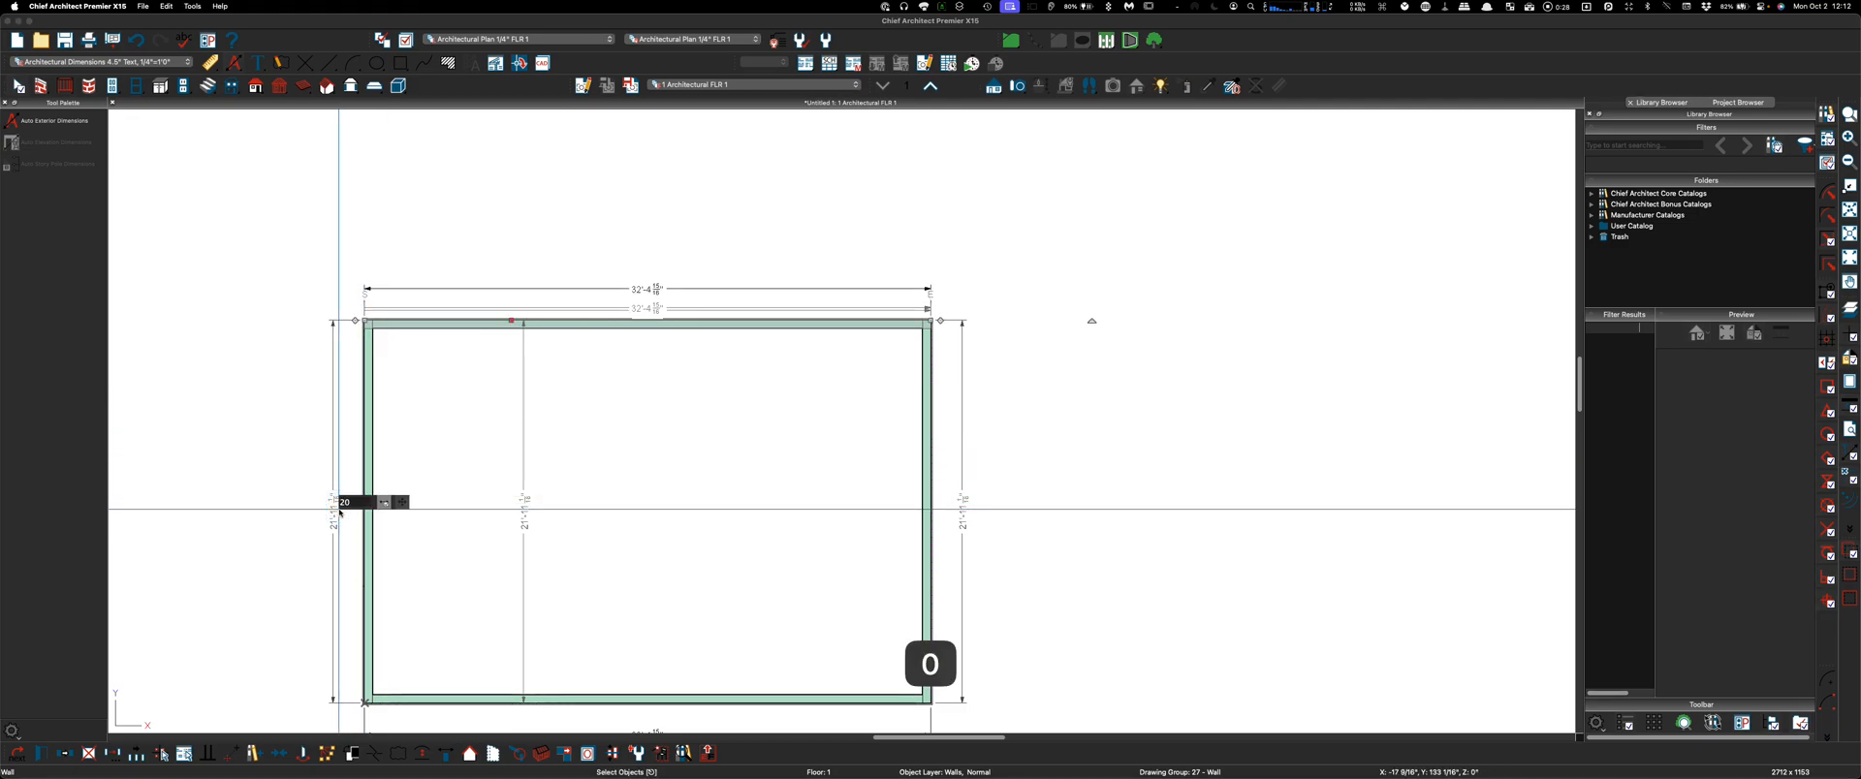
pyautogui.press('BackSpace')
pyautogui.write('4')
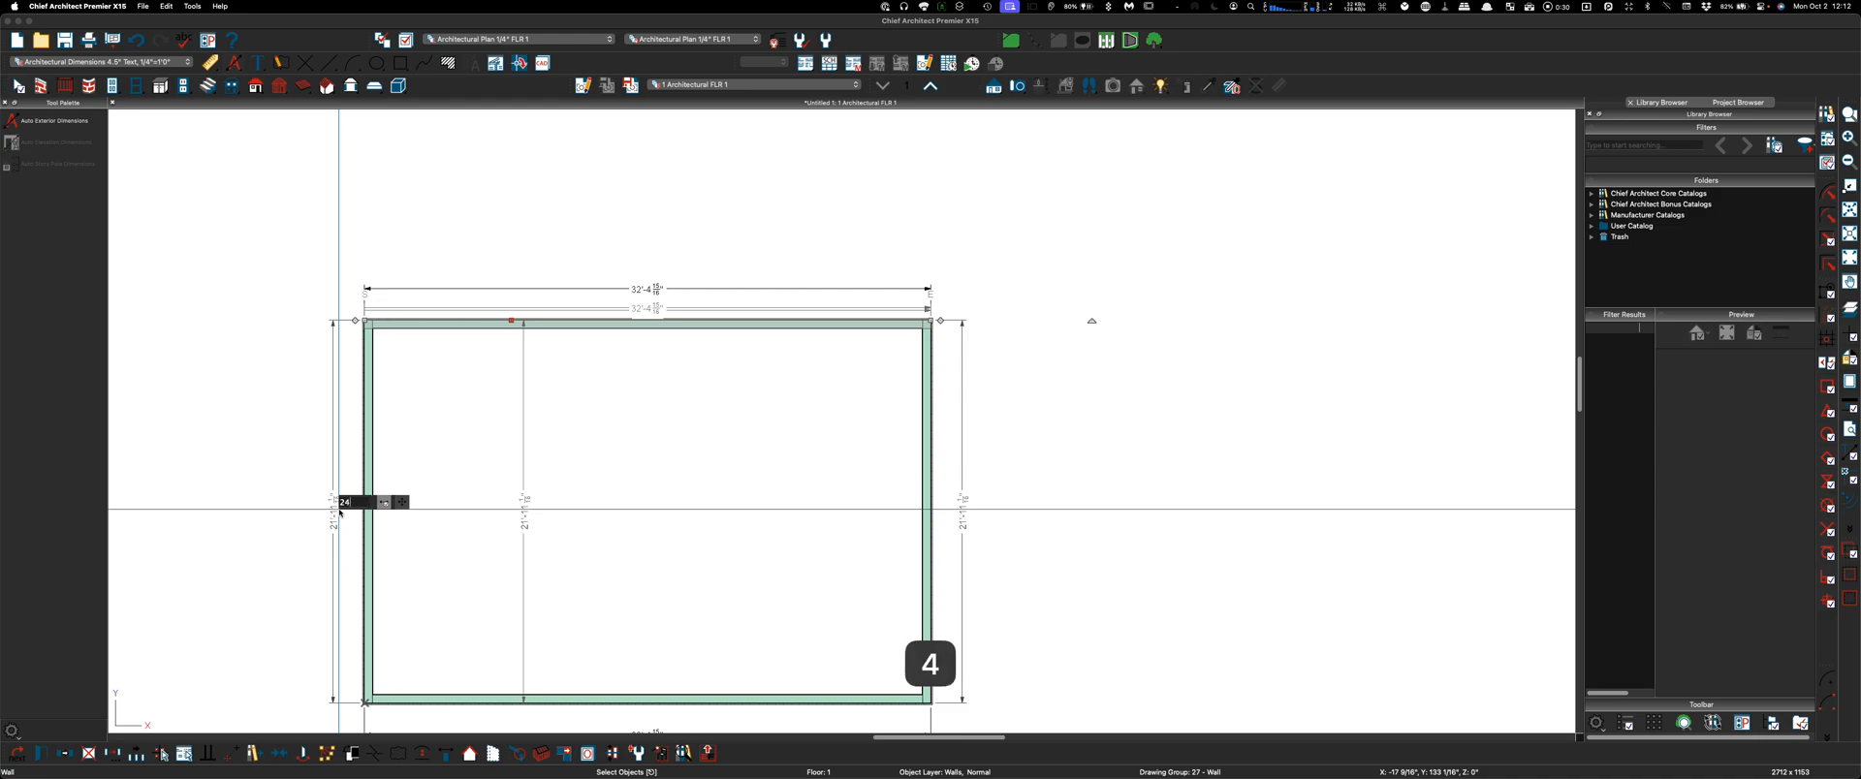
pyautogui.press('Return')
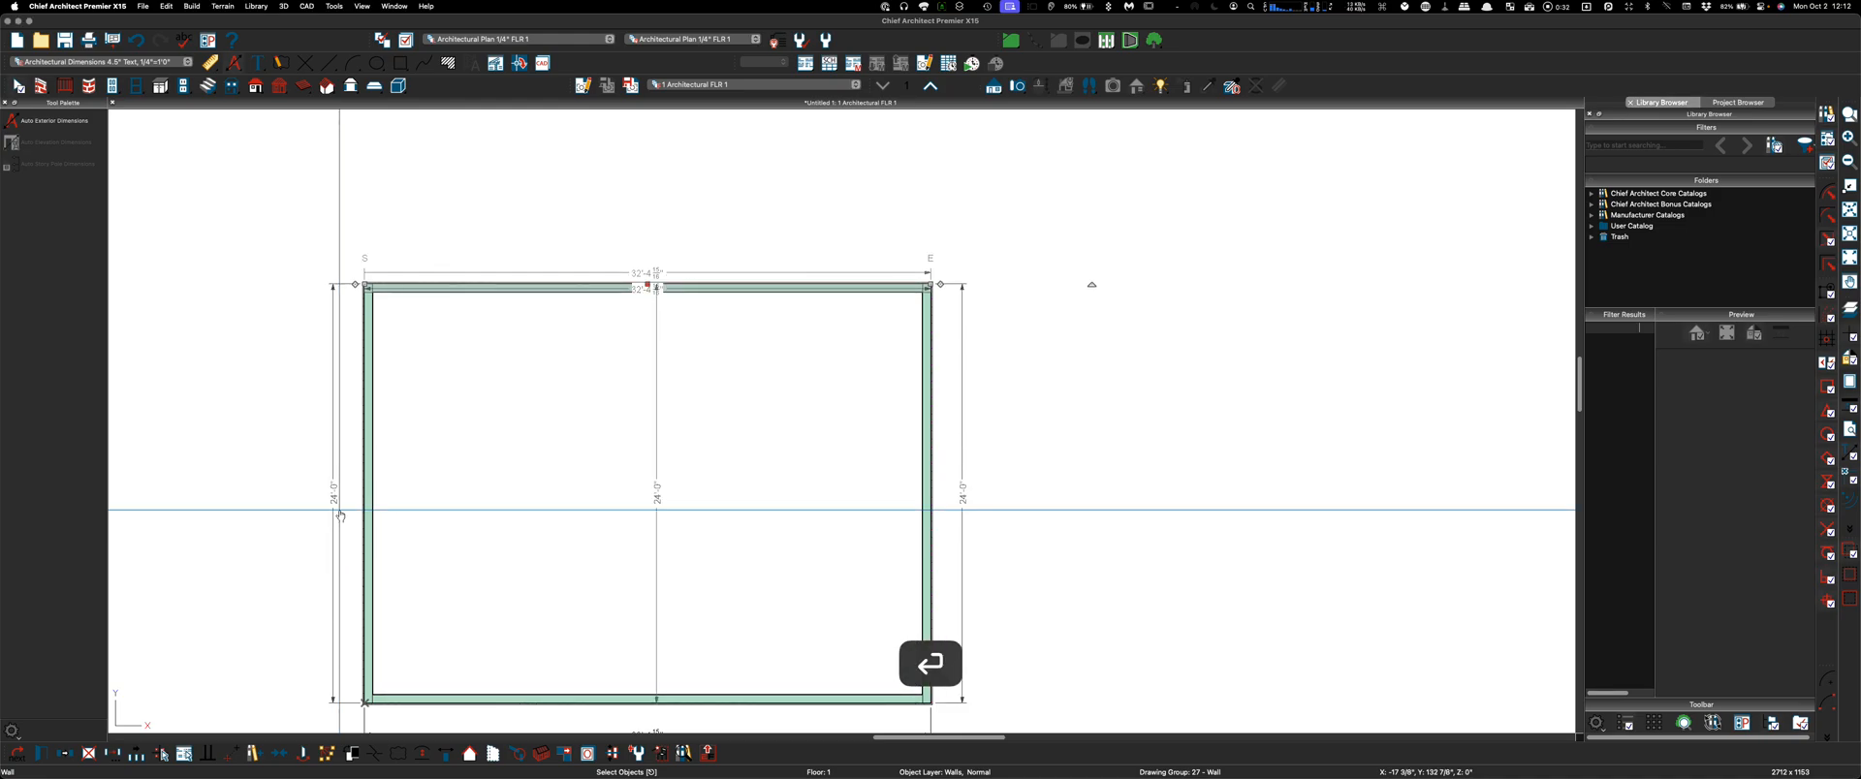
# Set the building's width to 32 feet by moving its right wall
pyautogui.click(927, 493)
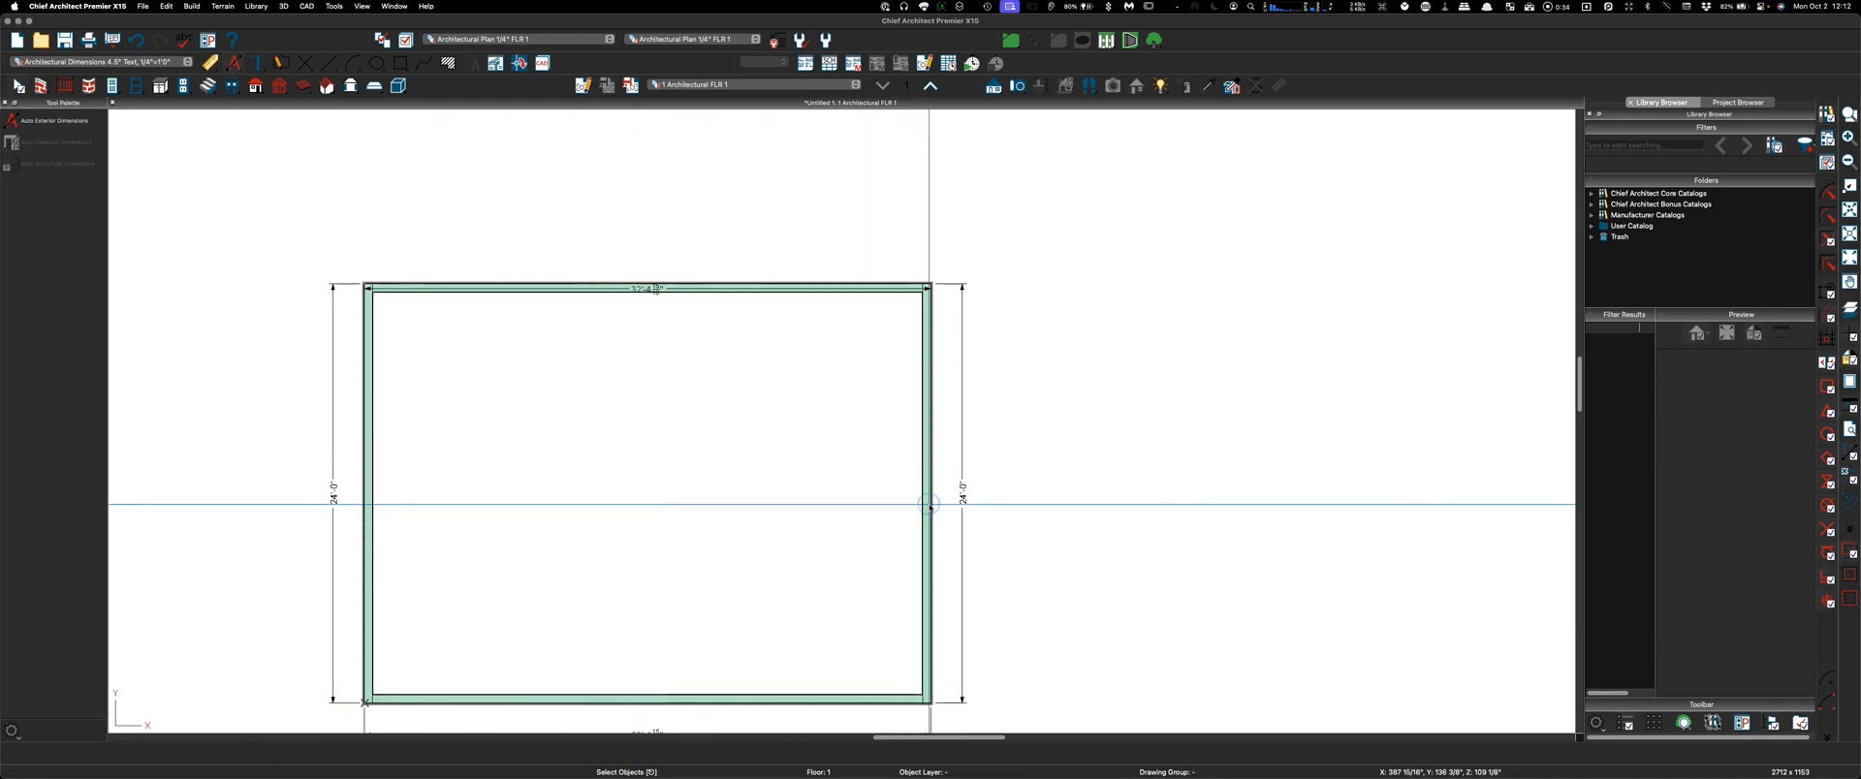
pyautogui.click(640, 506)
pyautogui.write('32')
pyautogui.press('Return')
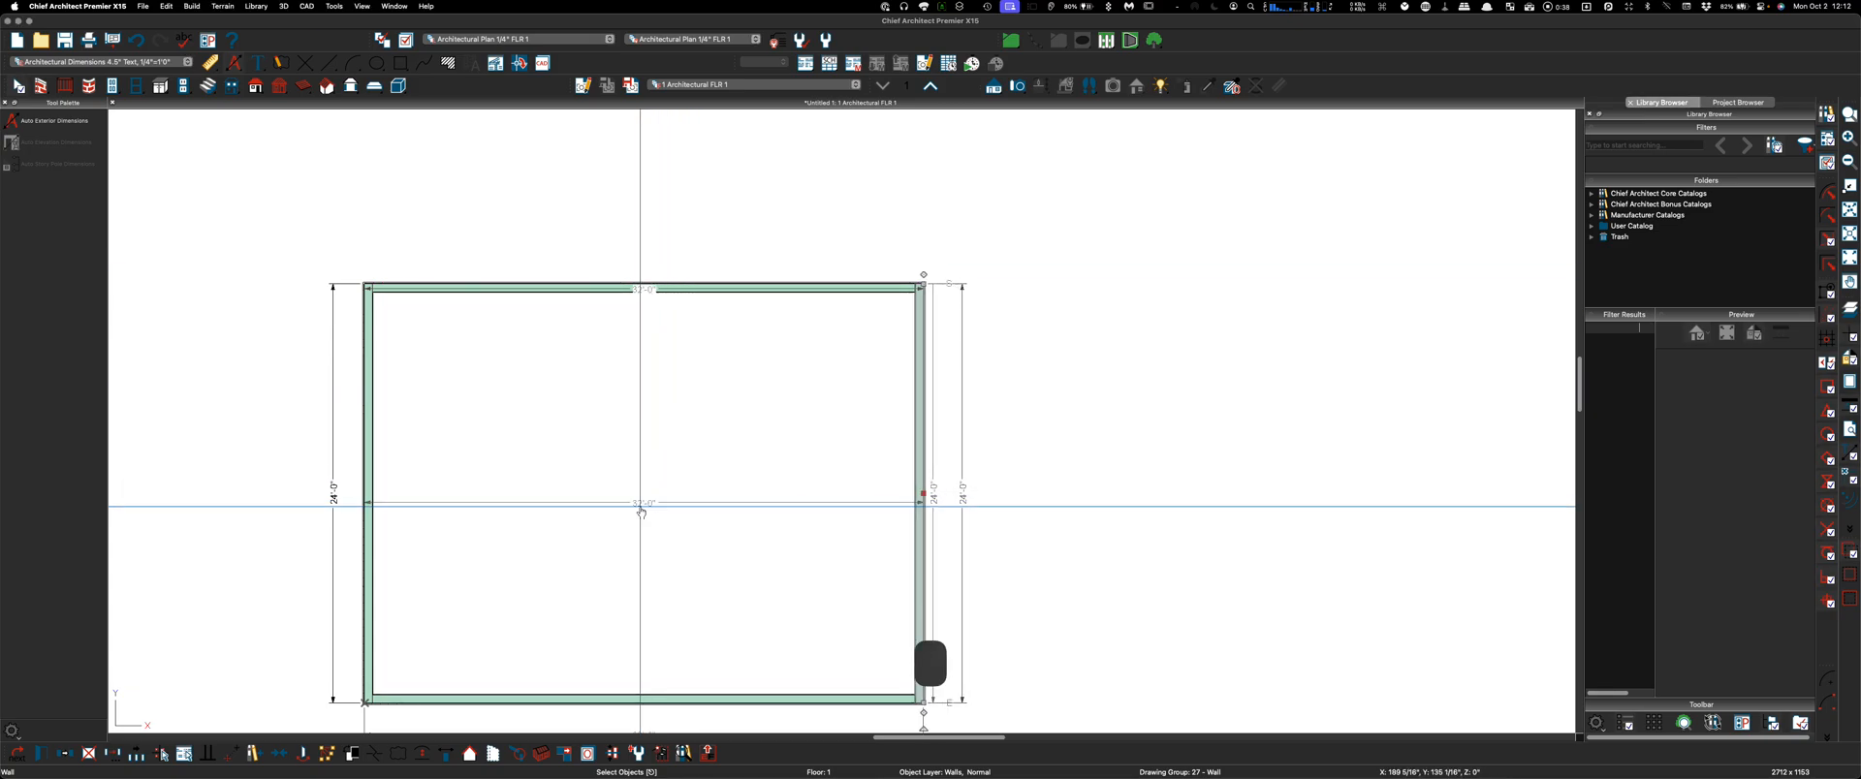
pyautogui.press('Escape')
# Move the overall width dimension off the upper wall so it sits clear above the building
pyautogui.scroll(-1, 979, 308)
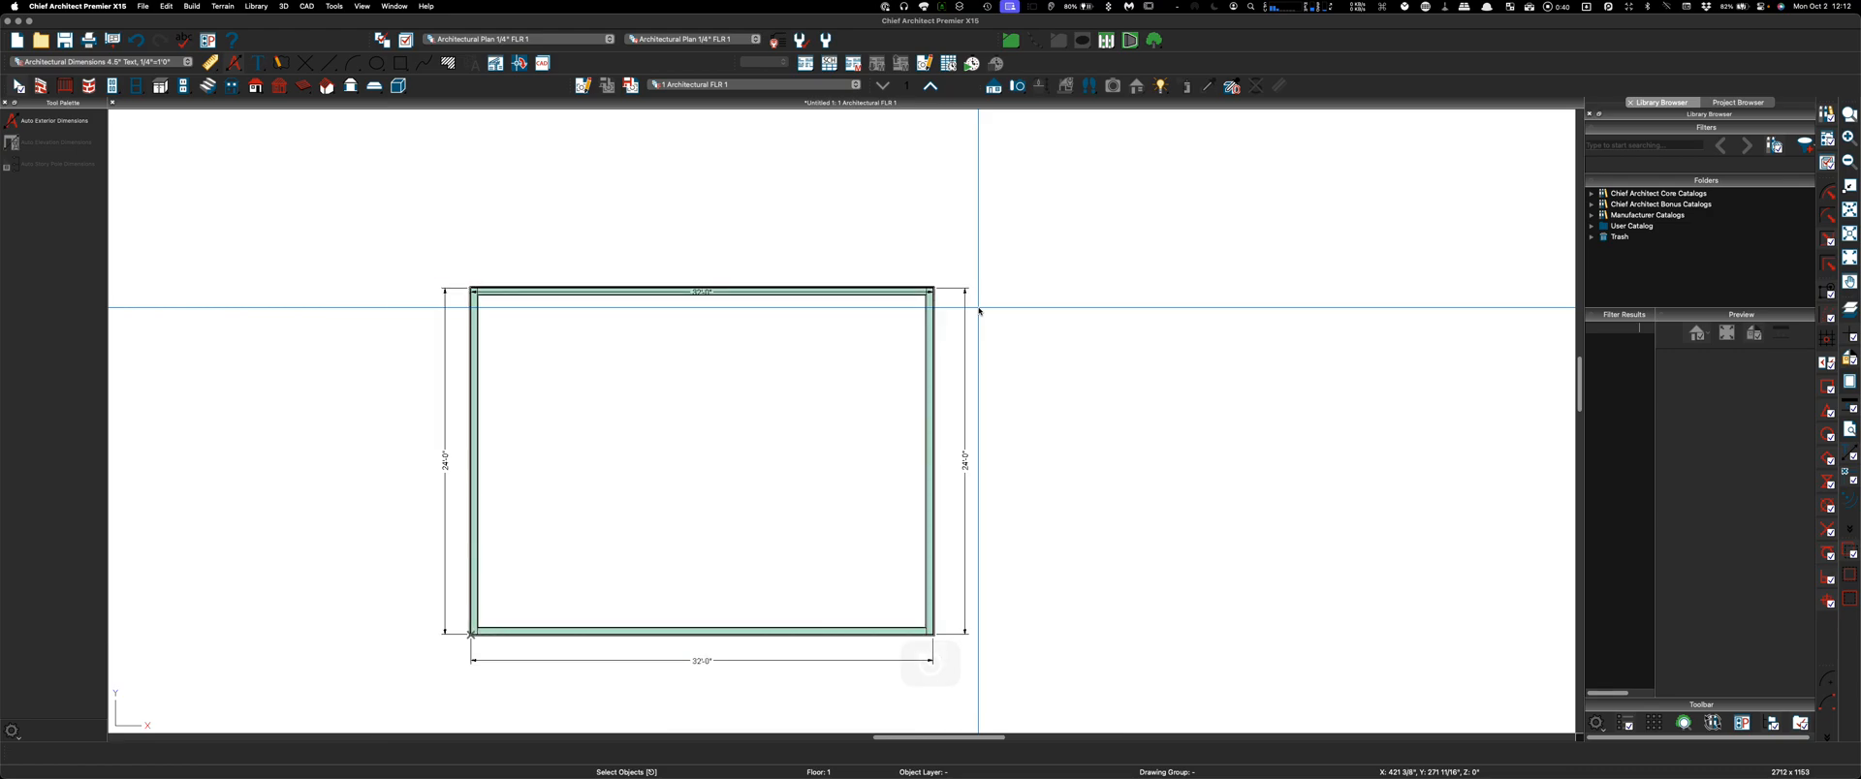
pyautogui.scroll(1, 756, 291)
pyautogui.click(685, 291)
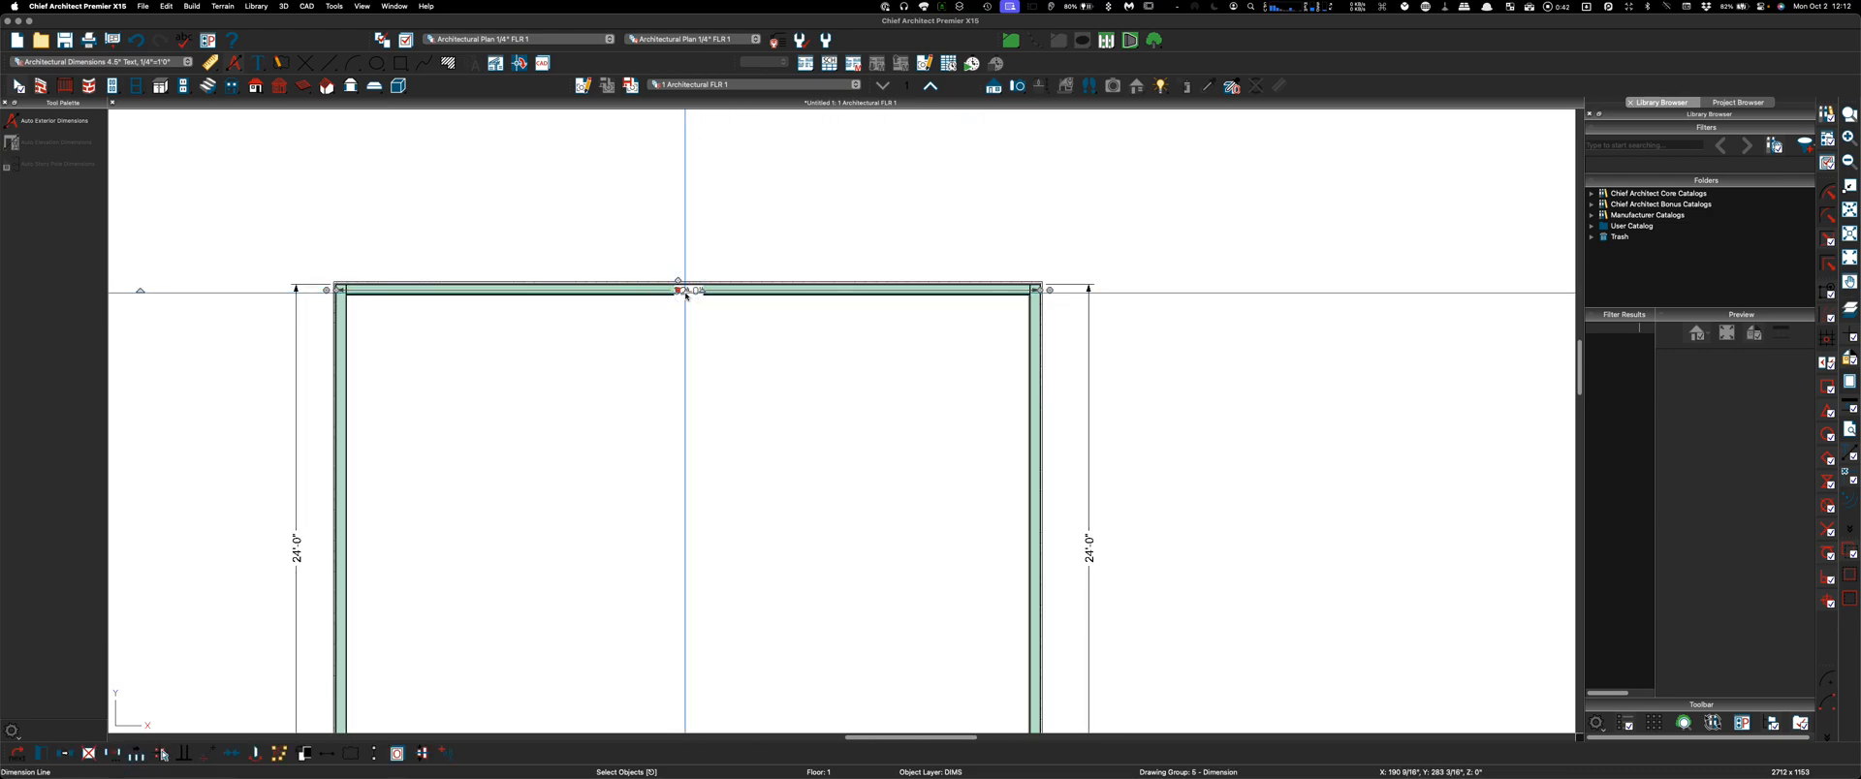
pyautogui.moveTo(686, 294); pyautogui.dragTo(686, 241)
pyautogui.scroll(-1, 939, 276)
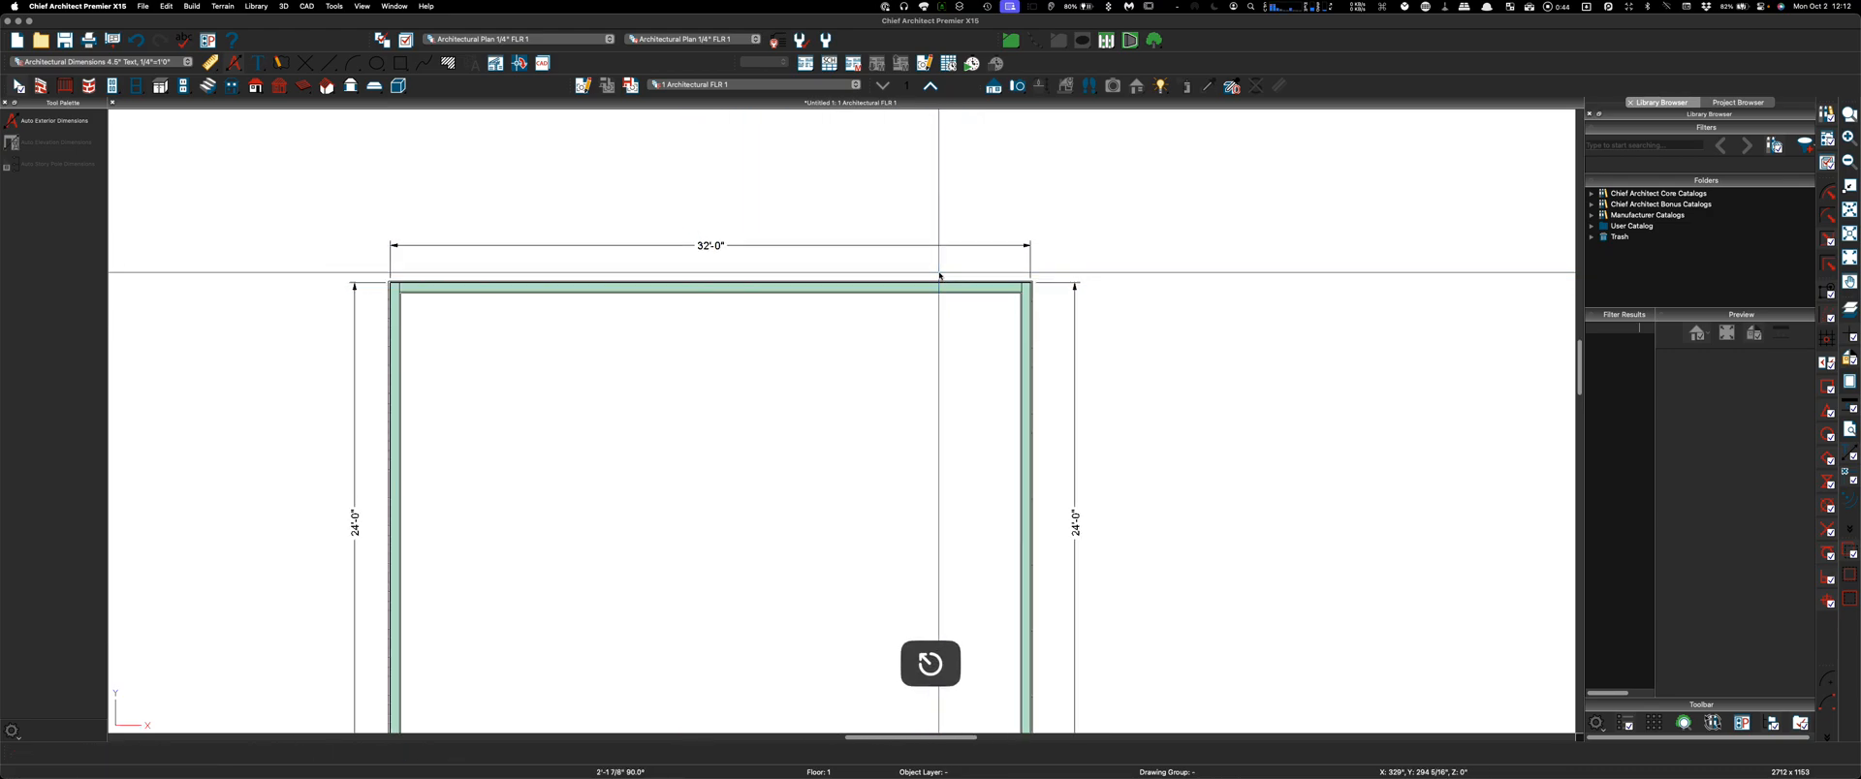
pyautogui.scroll(-2, 939, 276)
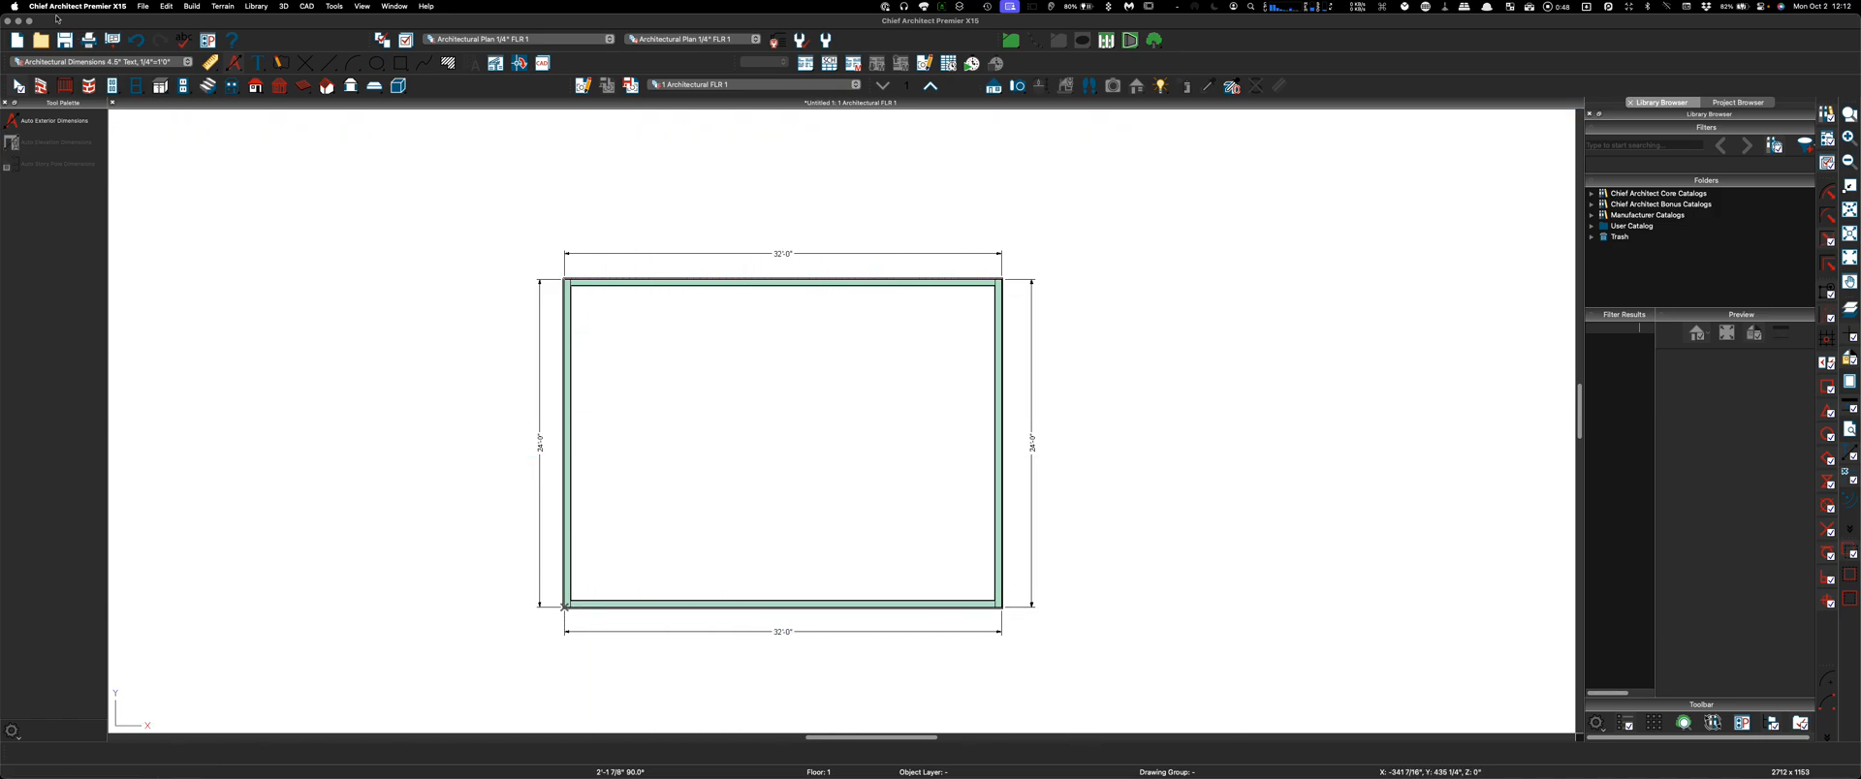
# Delete all automatic dimensions with Delete Objects, and delete the separate width dimension above the building
pyautogui.click(165, 6)
pyautogui.moveTo(205, 221)
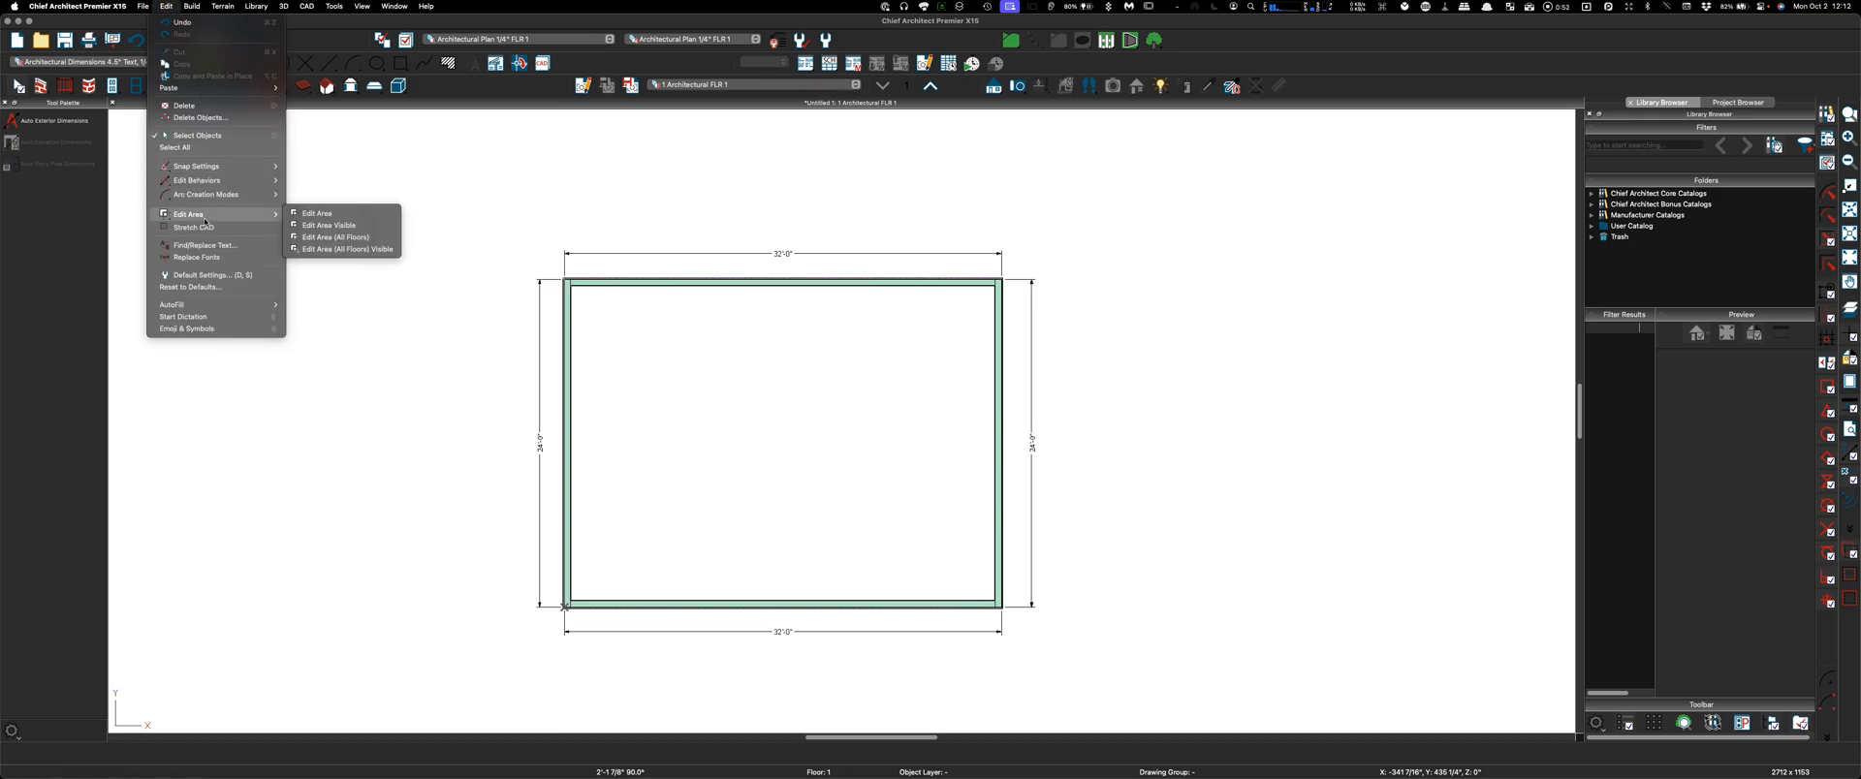
pyautogui.click(200, 117)
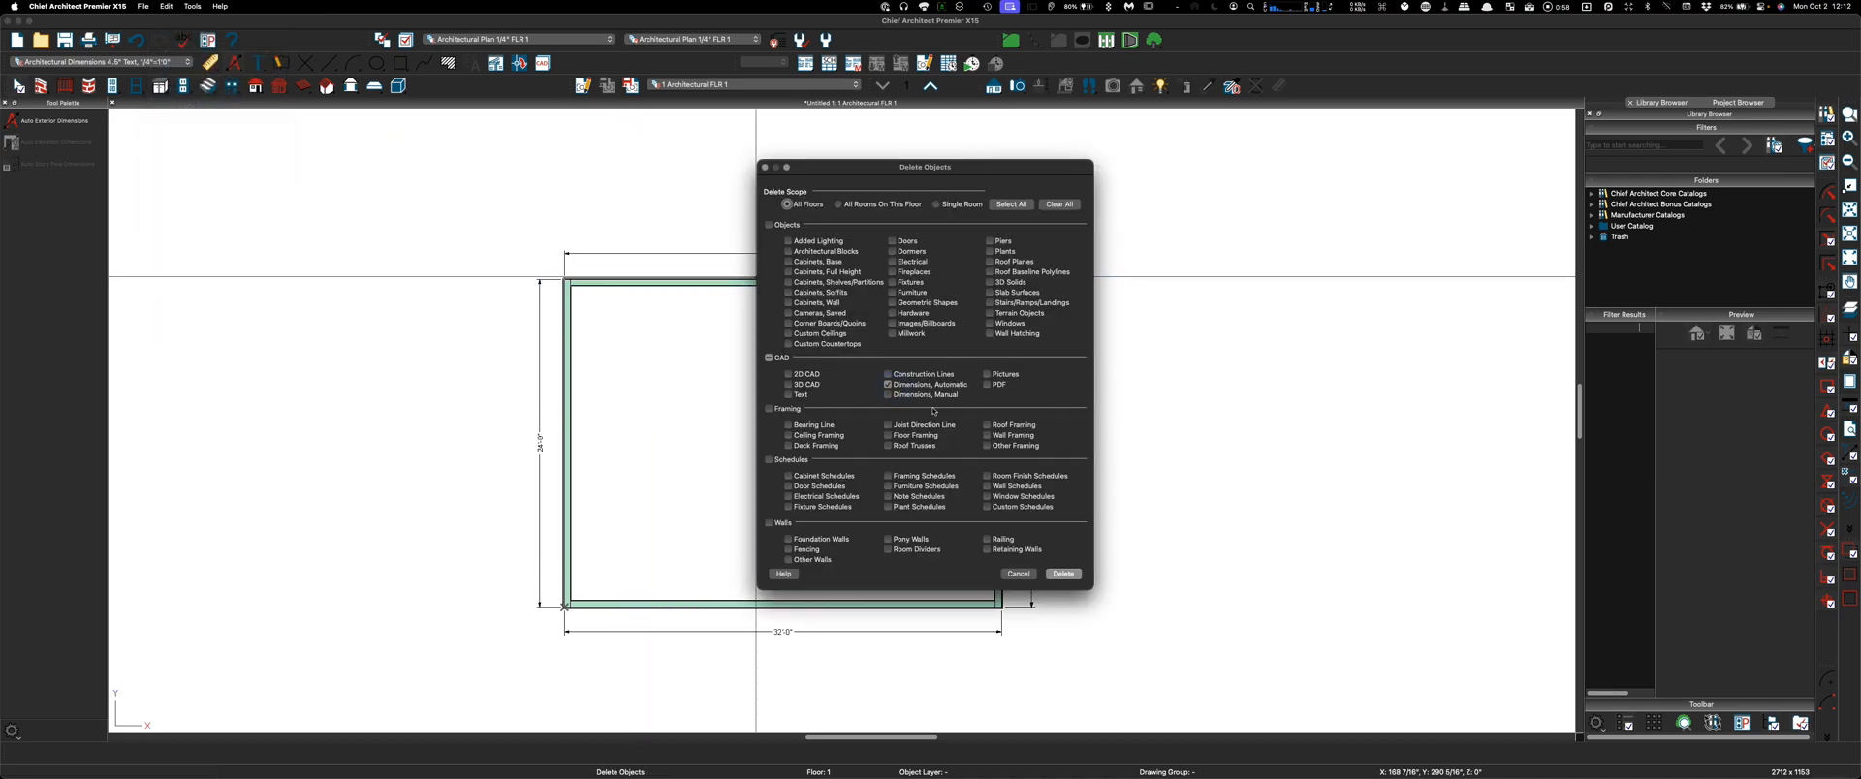
pyautogui.click(1063, 573)
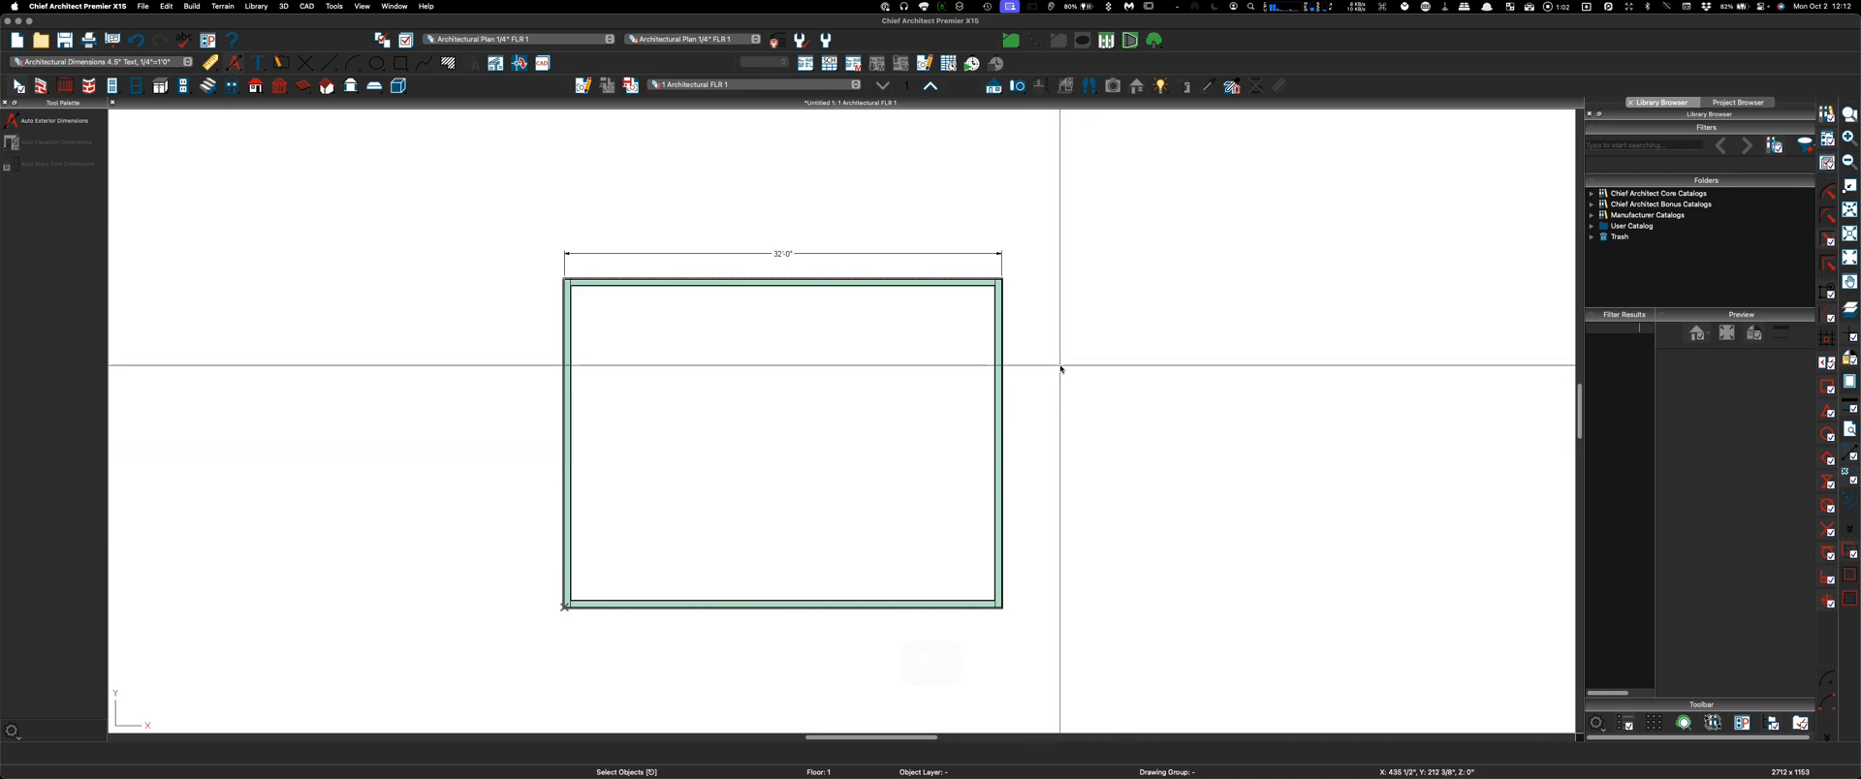
pyautogui.click(869, 254)
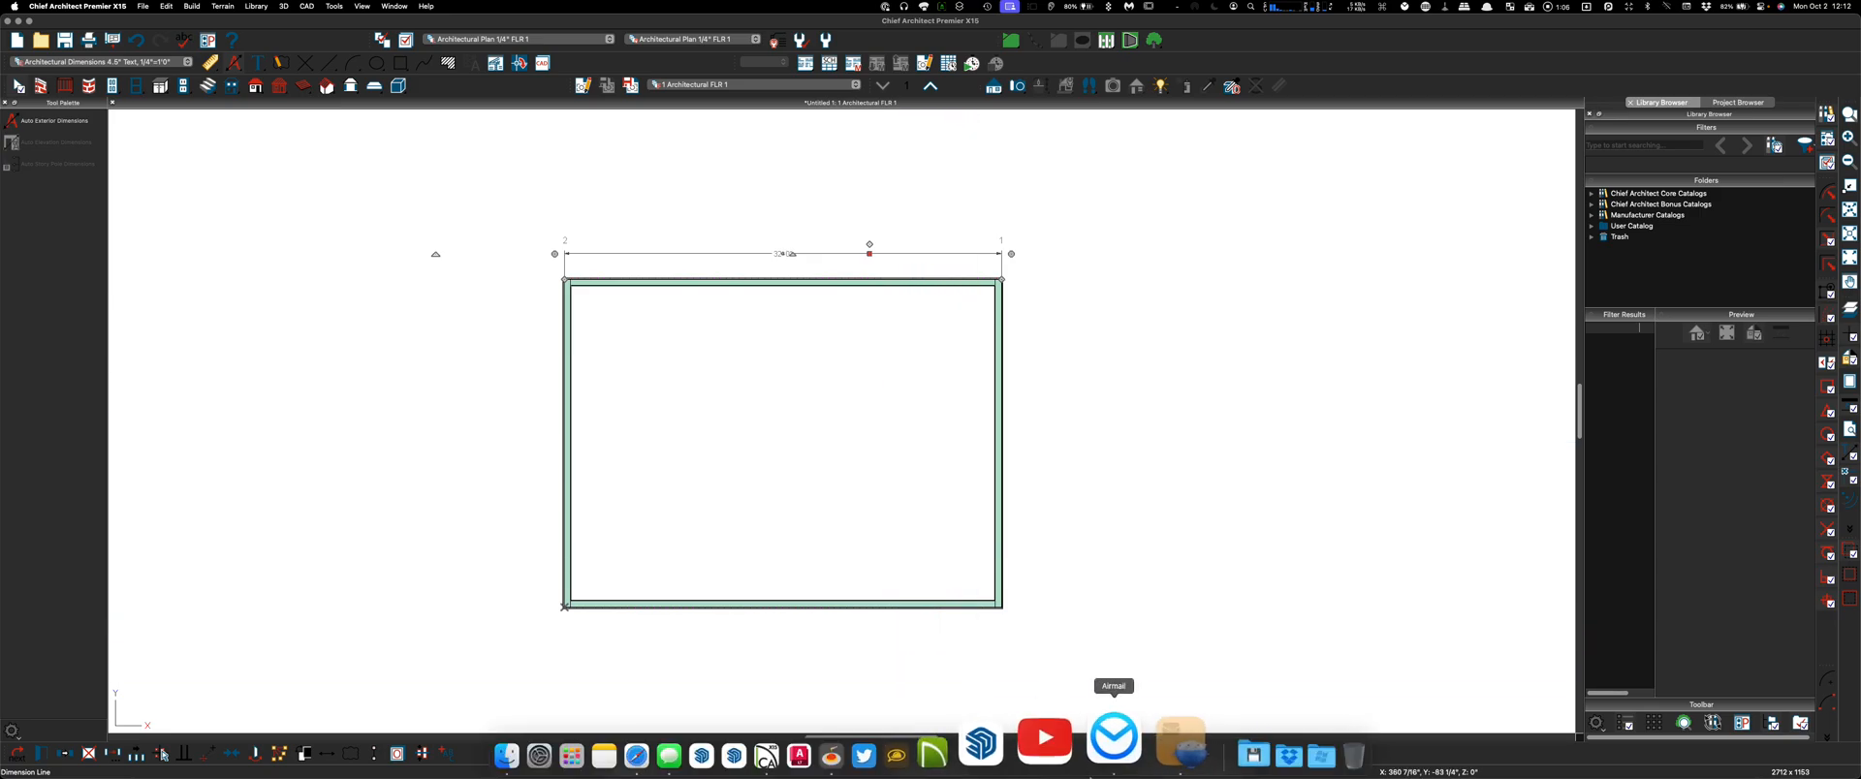
pyautogui.press('Delete')
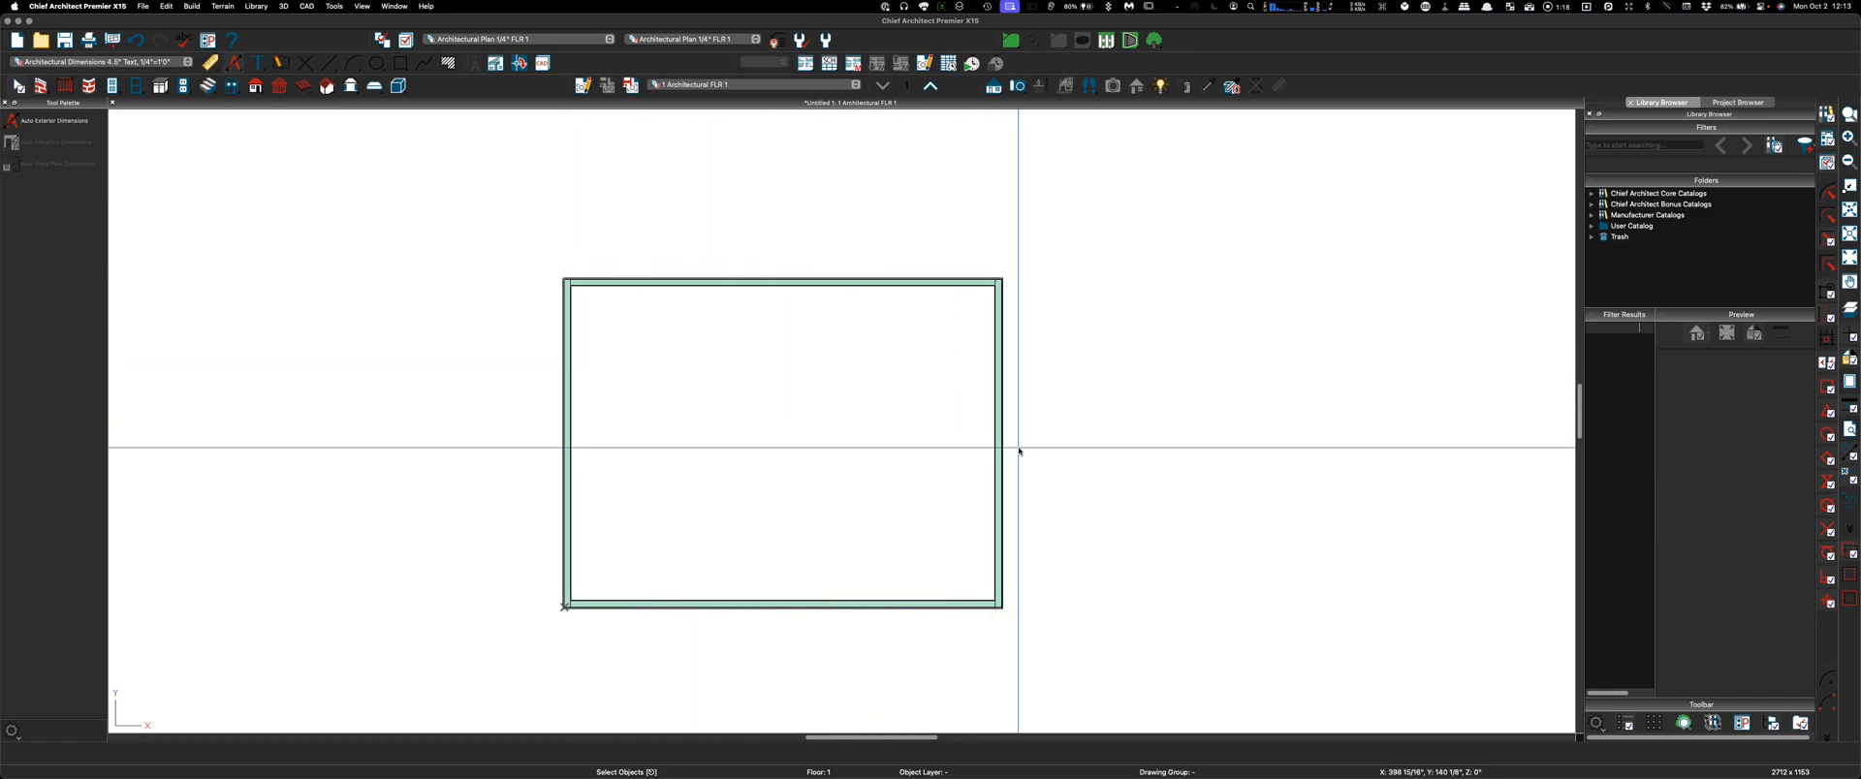
# Set the roof pitch to 12 in 12 for both the left and right exterior walls
pyautogui.moveTo(1058, 446); pyautogui.dragTo(540, 394)
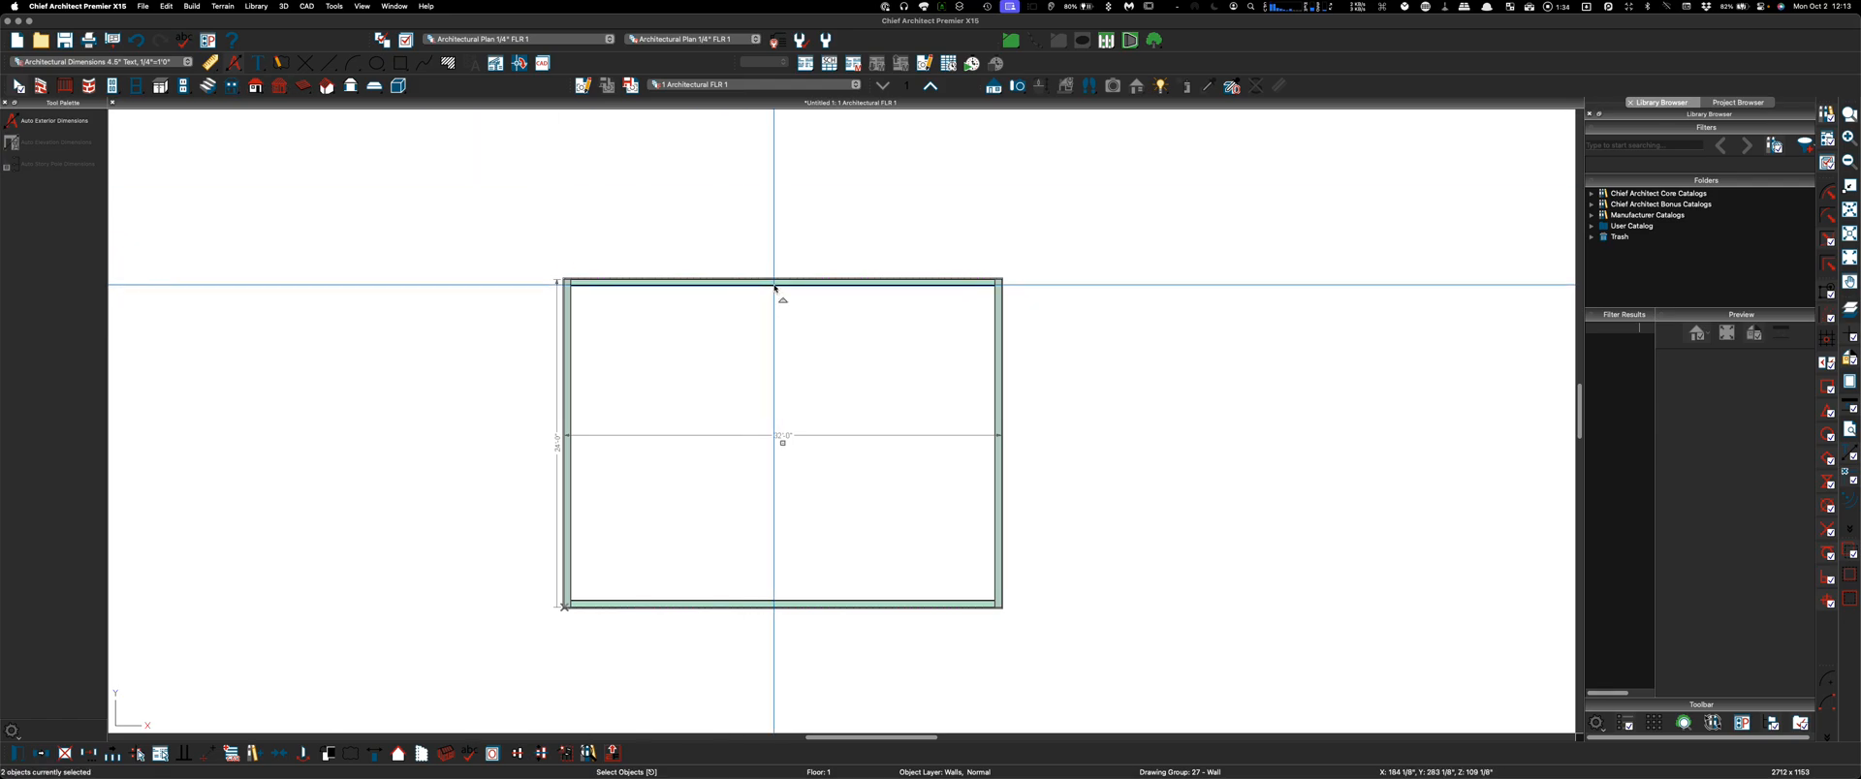
pyautogui.press('F13')
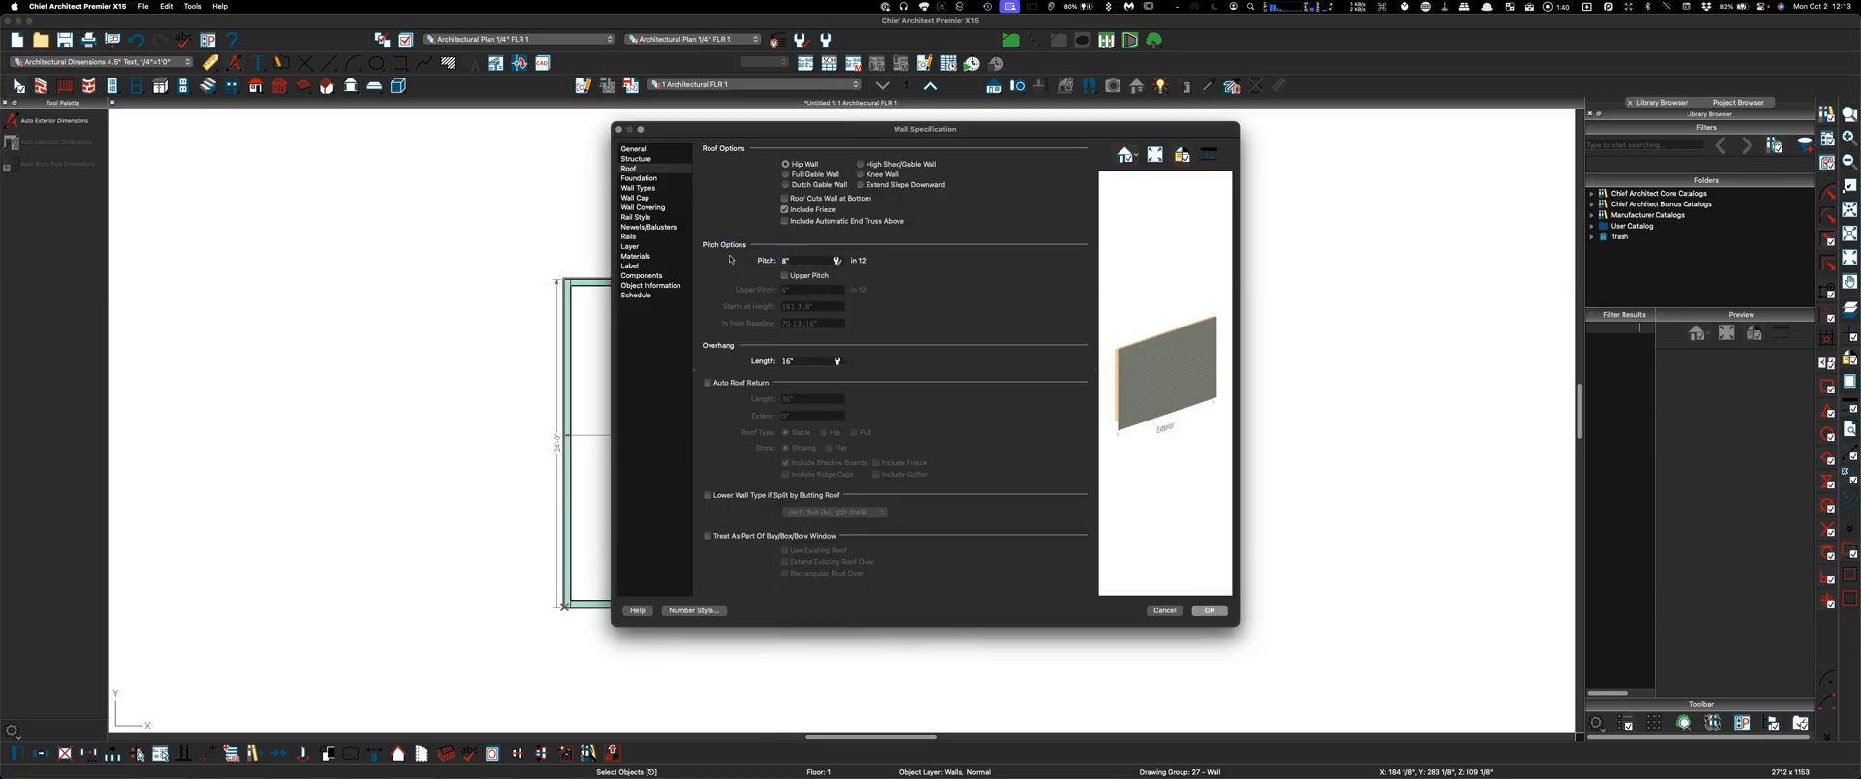
pyautogui.write('12')
pyautogui.click(1200, 611)
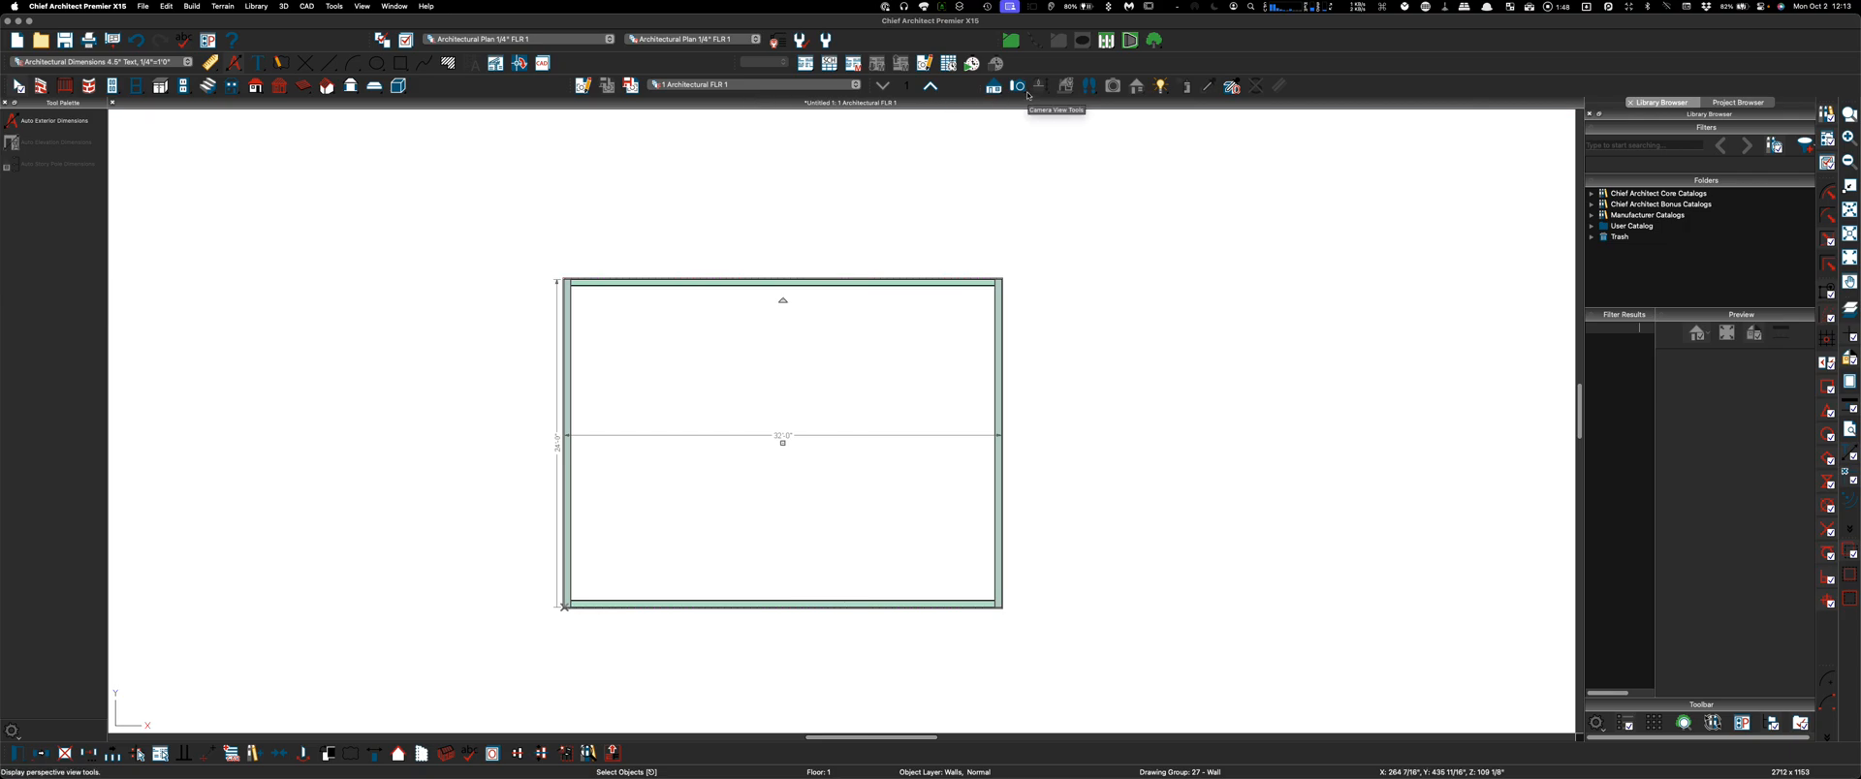
pyautogui.press('Escape')
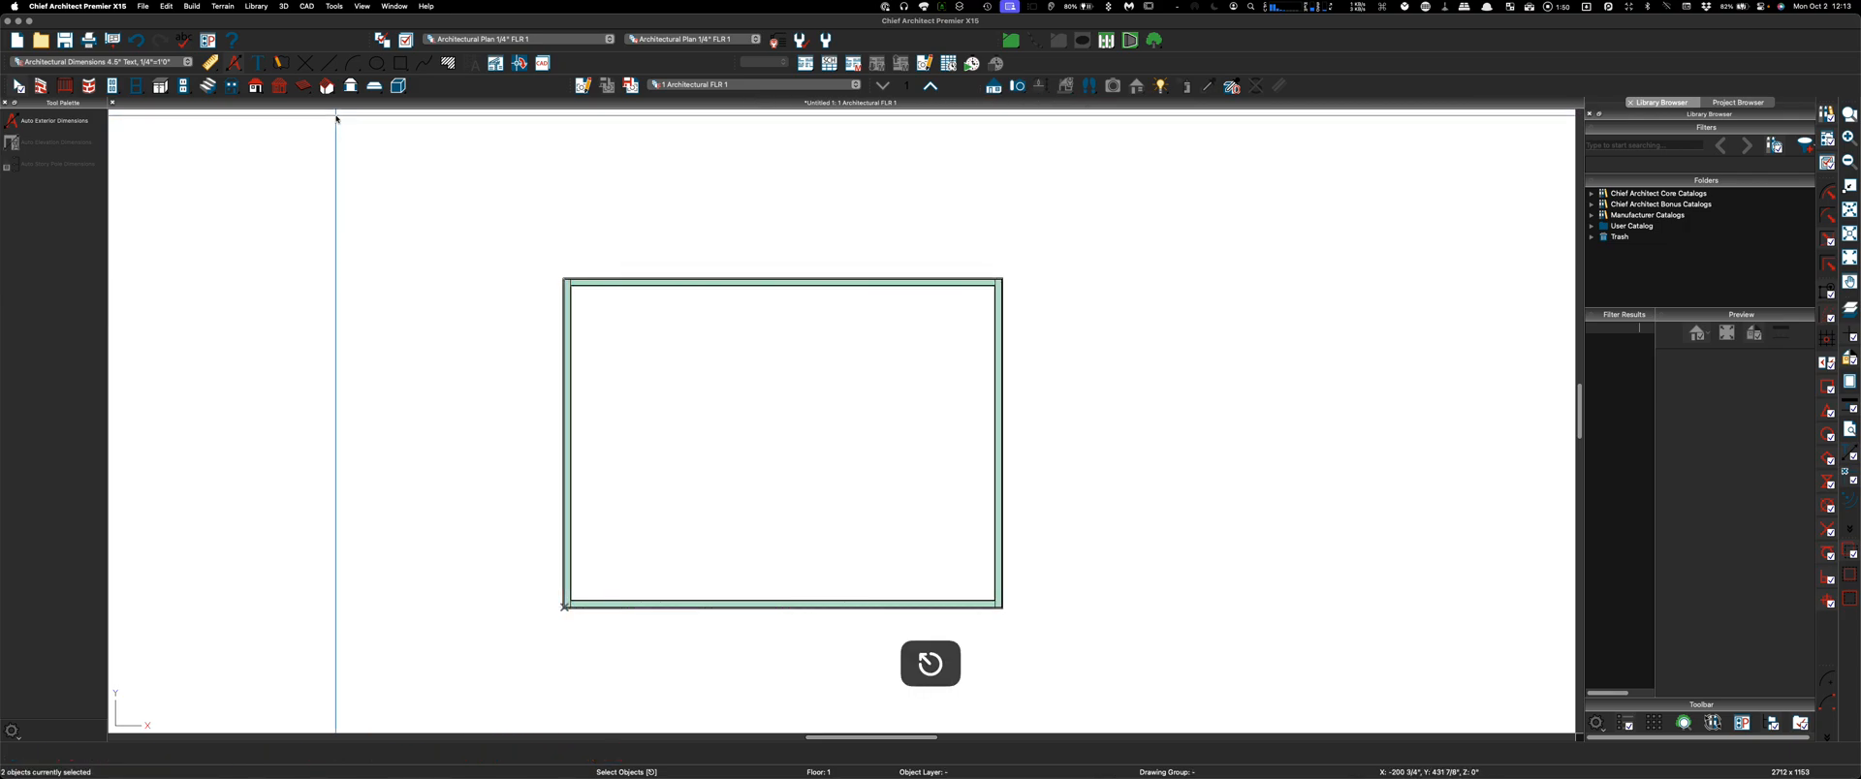
# Build the roof with Build Roof Planes and Auto Rebuild Roofs enabled
pyautogui.click(255, 86)
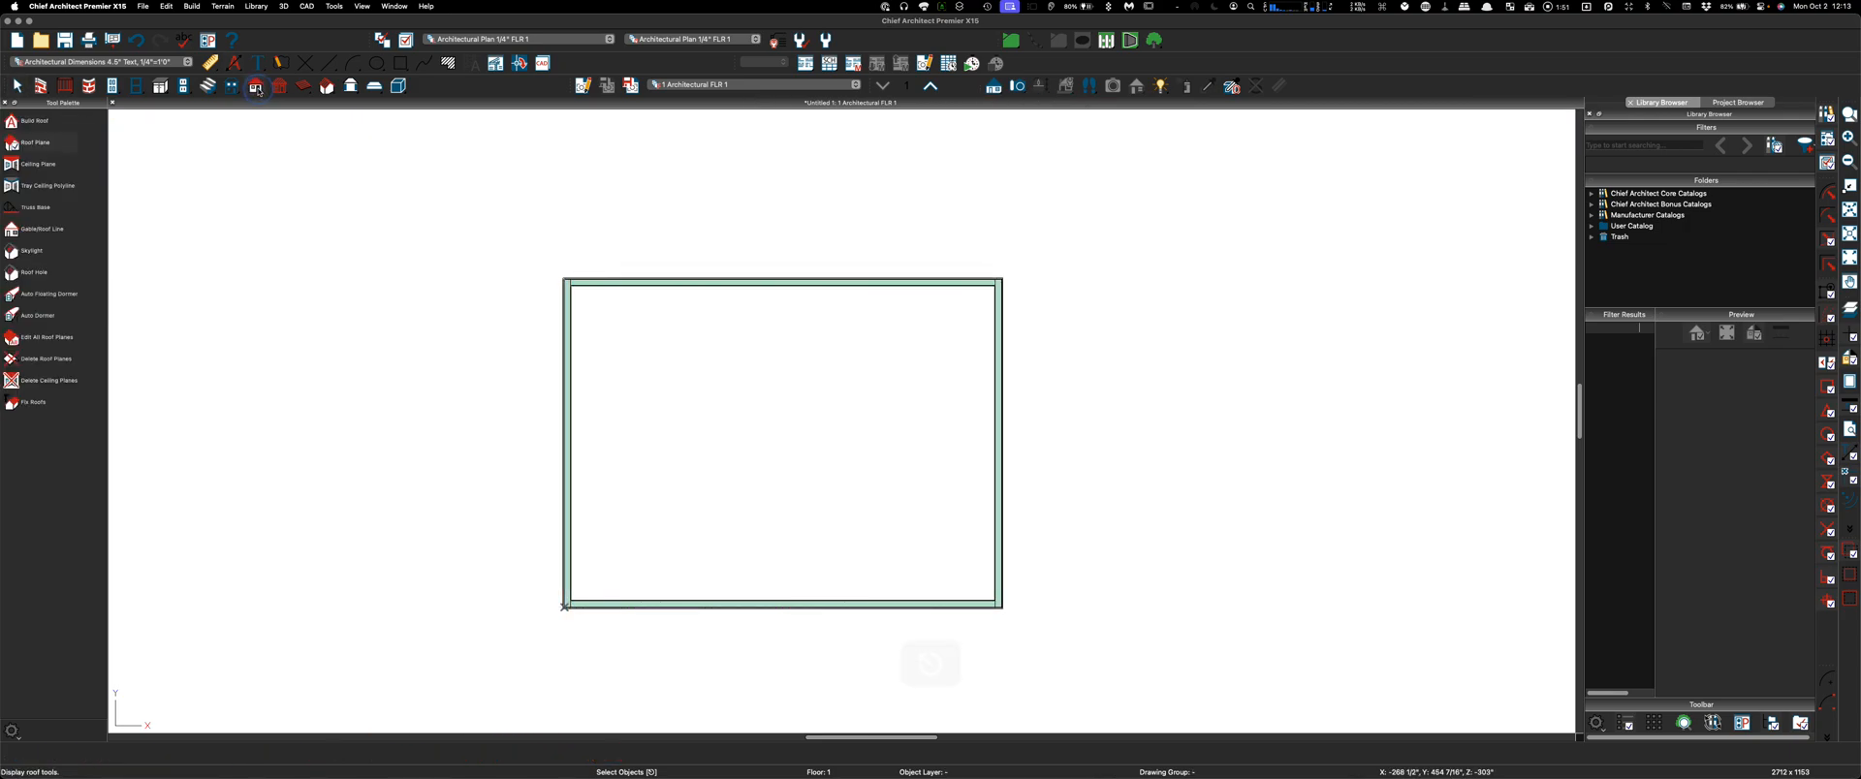
pyautogui.click(32, 124)
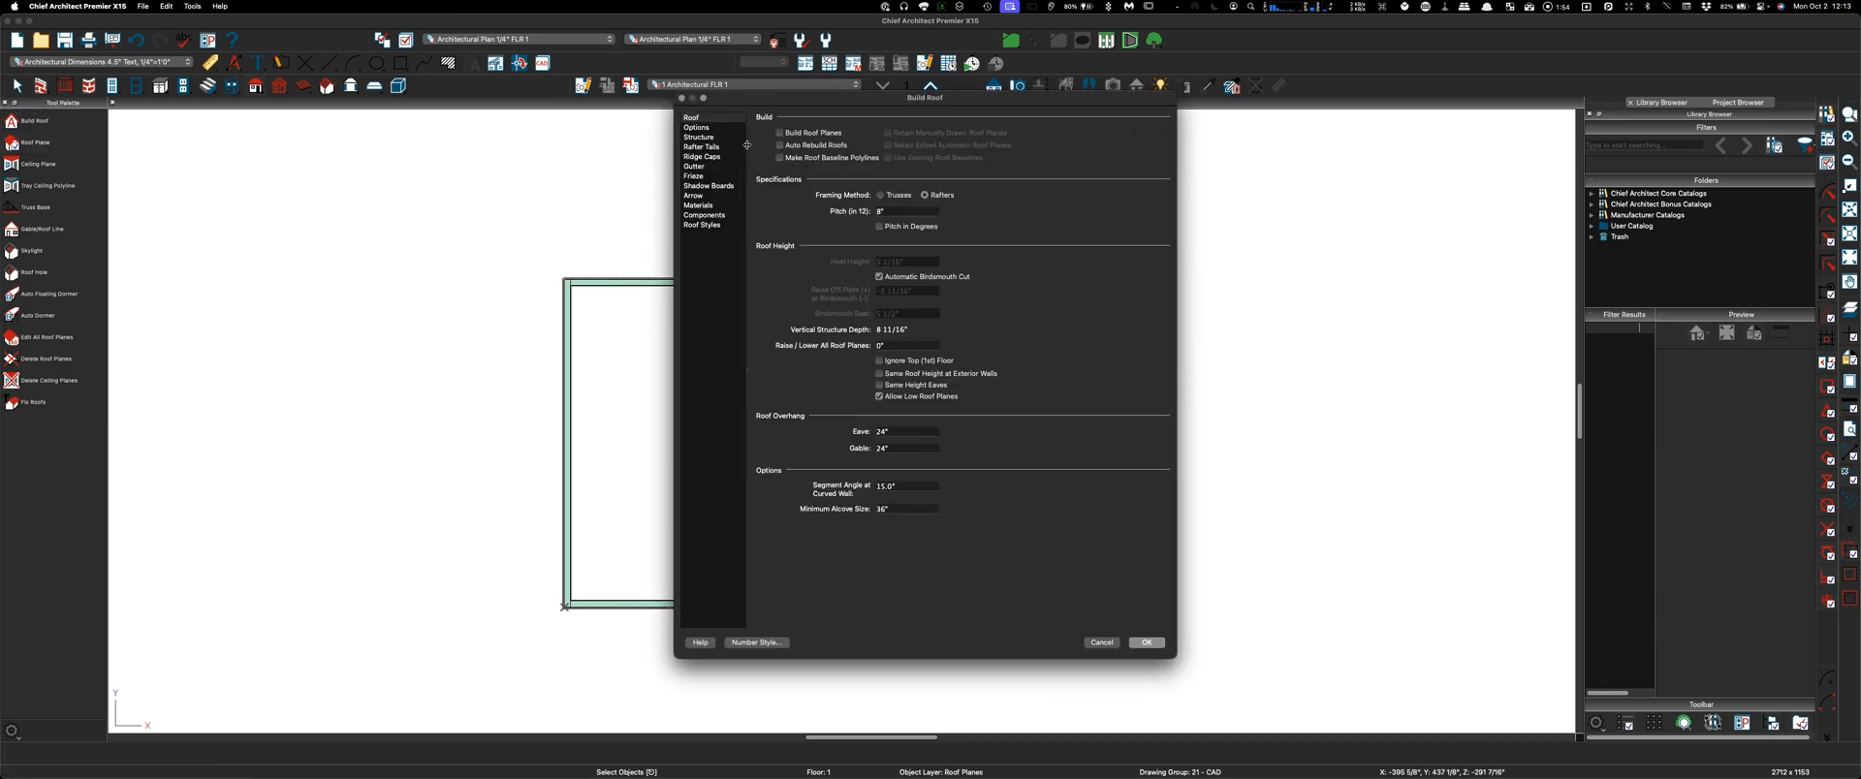
pyautogui.click(780, 133)
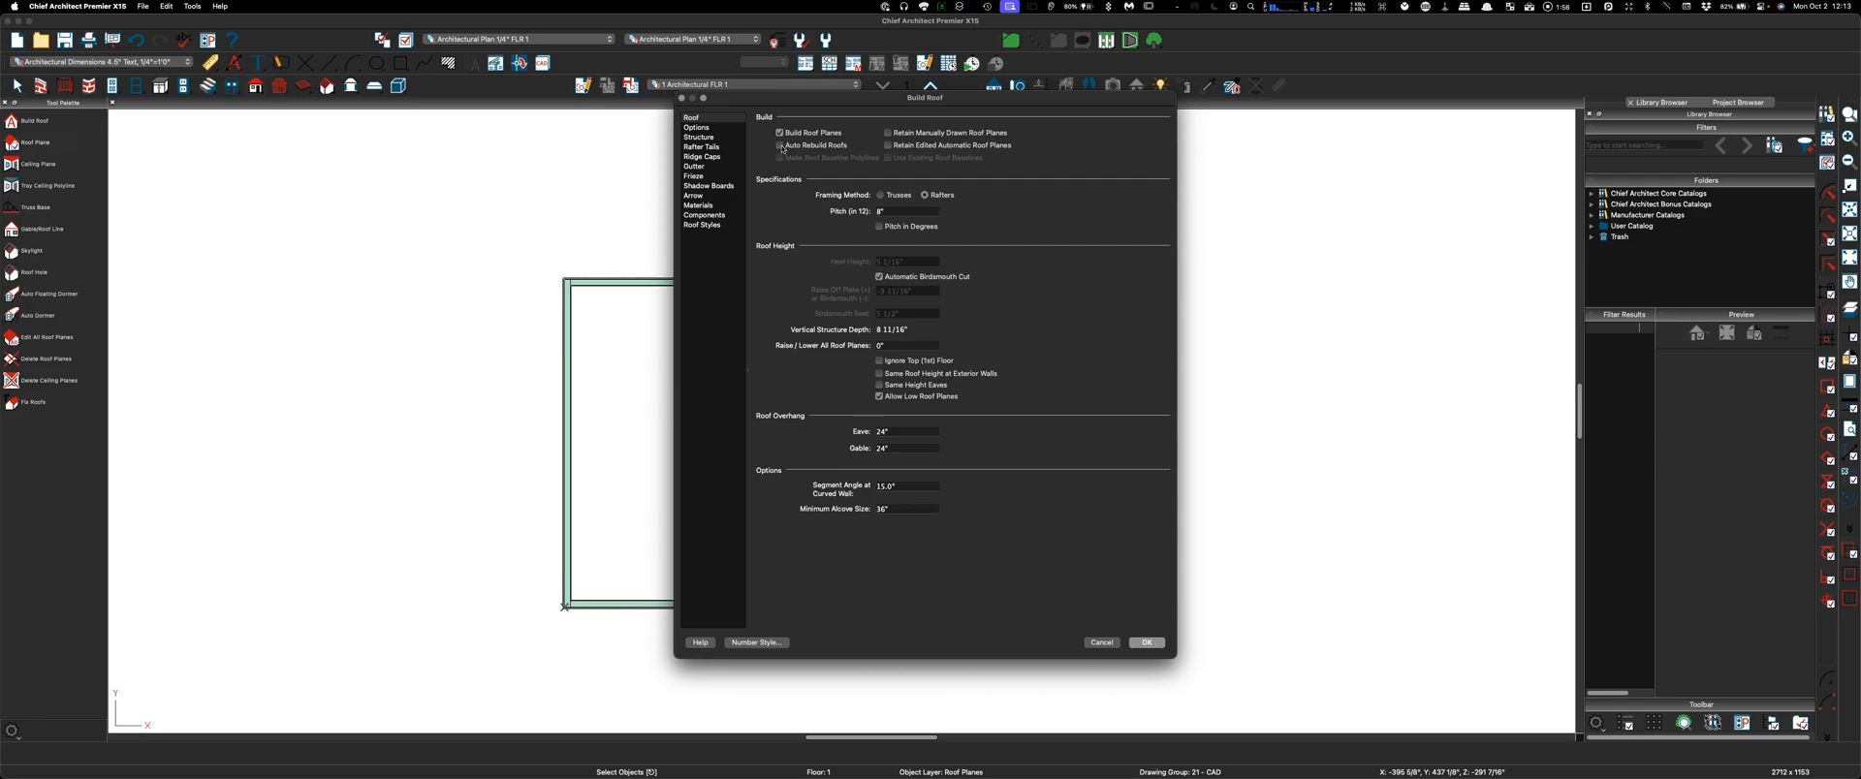
pyautogui.click(780, 145)
pyautogui.click(1150, 642)
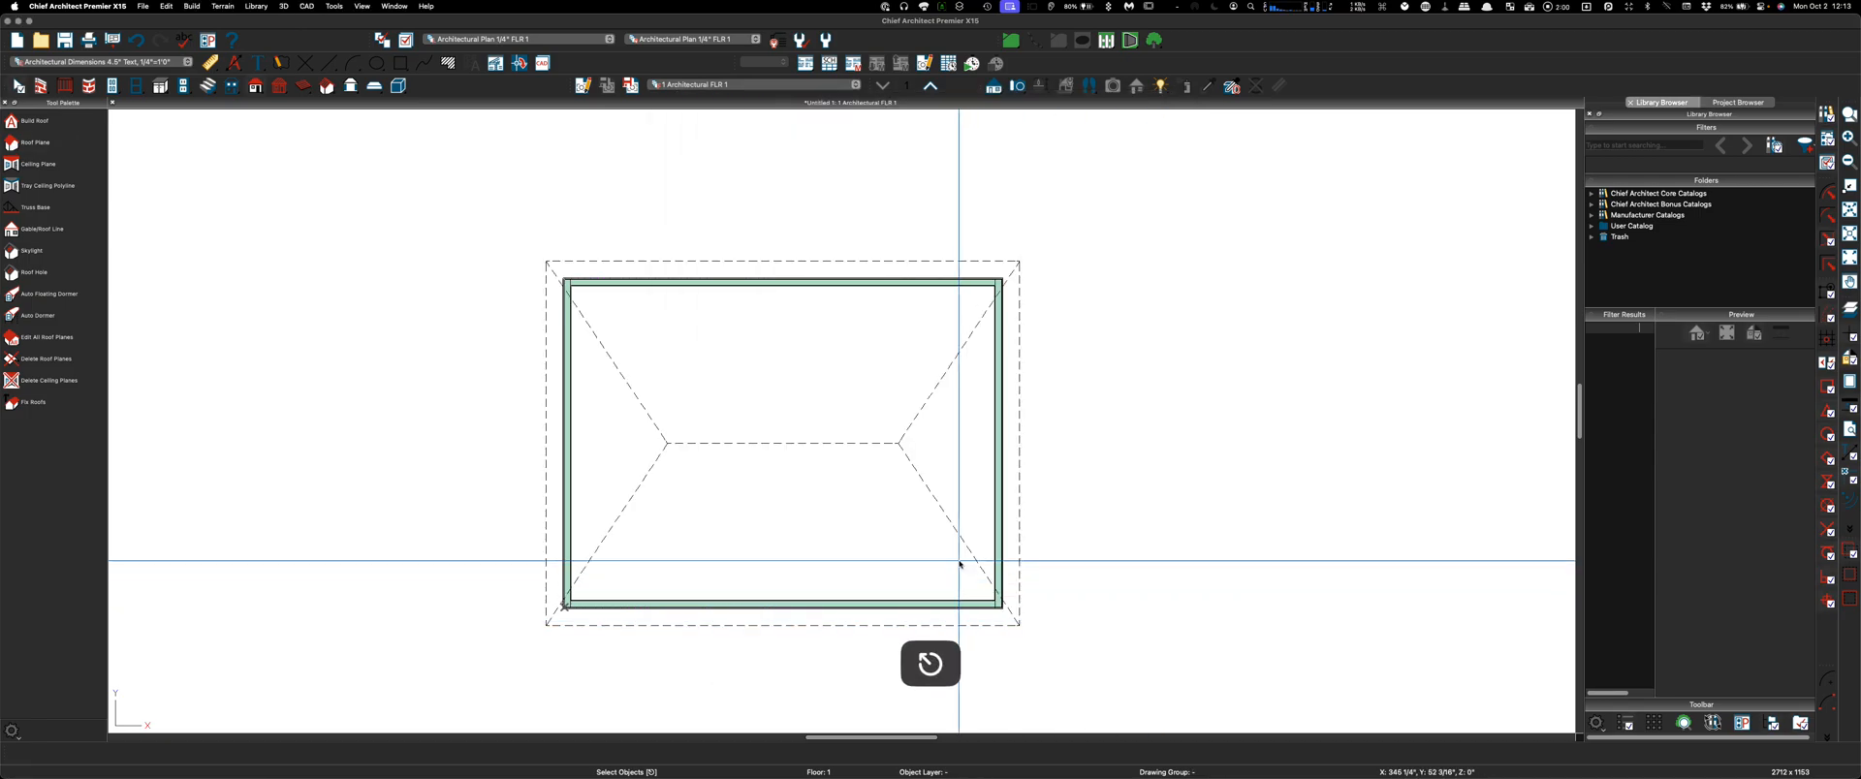
# Check the pitch in the right hip roof plane's specification
pyautogui.click(924, 415)
pyautogui.press('F13')
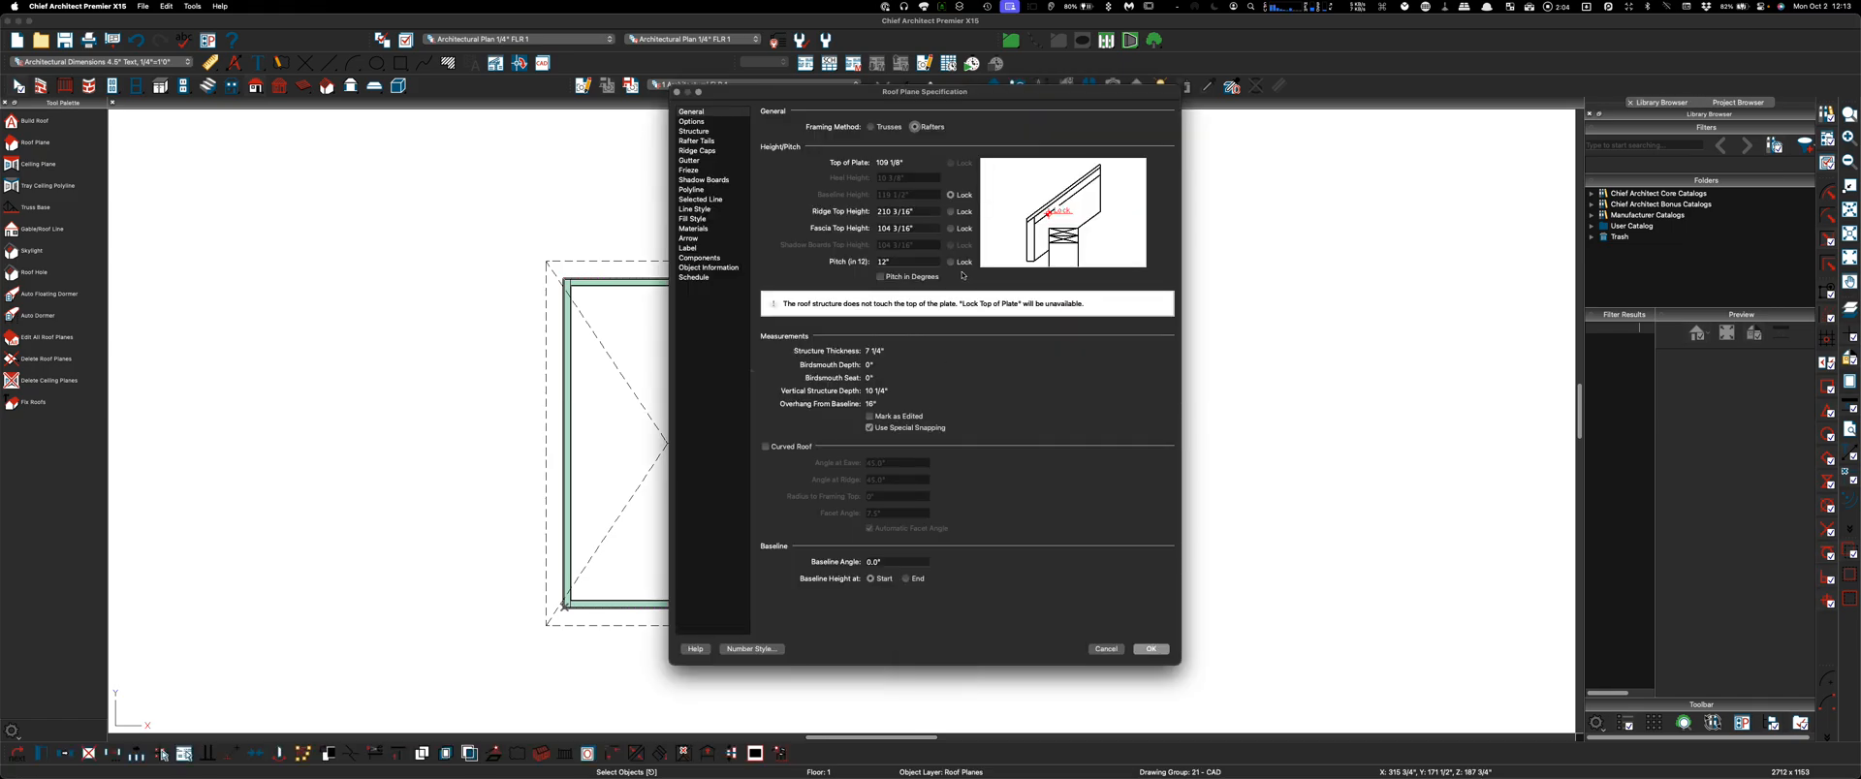
pyautogui.click(1108, 650)
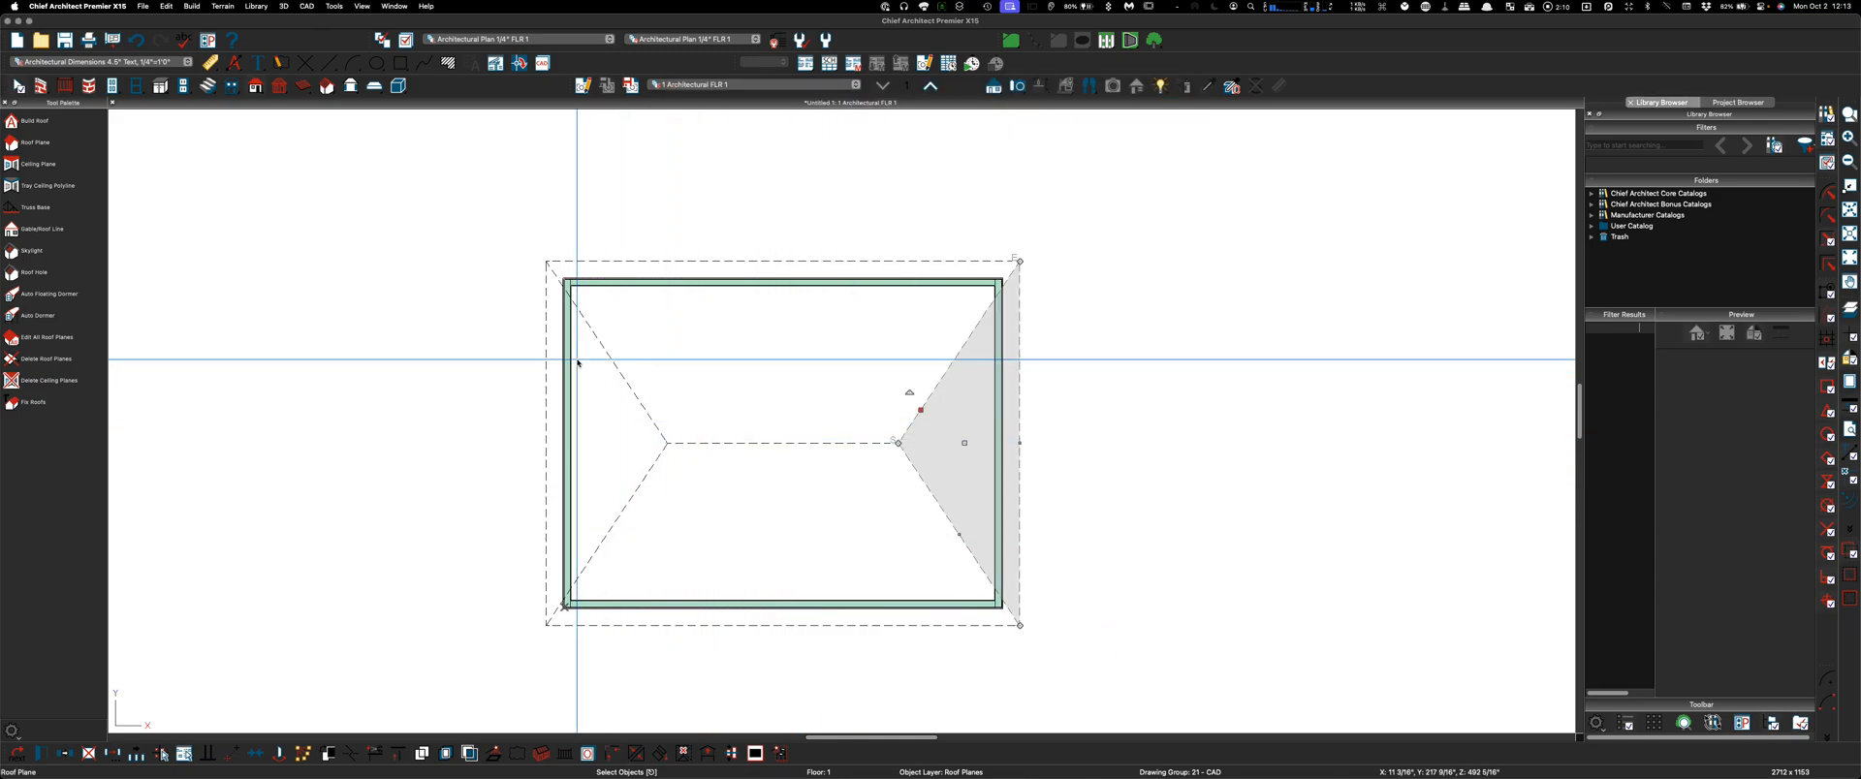
# Check the pitch in the upper roof plane's specification
pyautogui.click(612, 347)
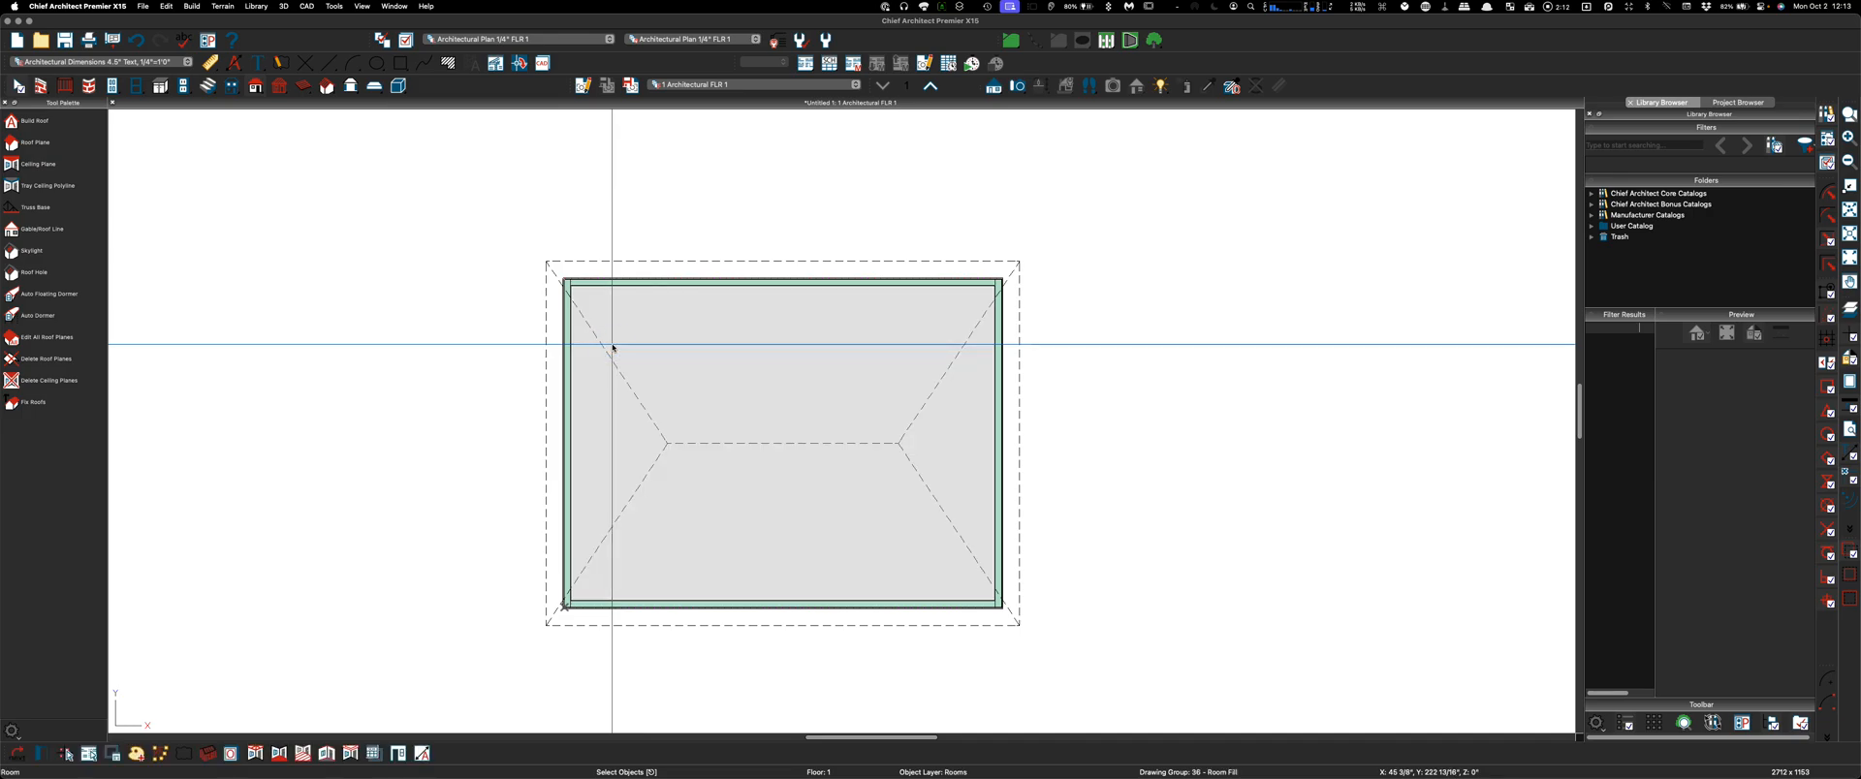
pyautogui.click(603, 276)
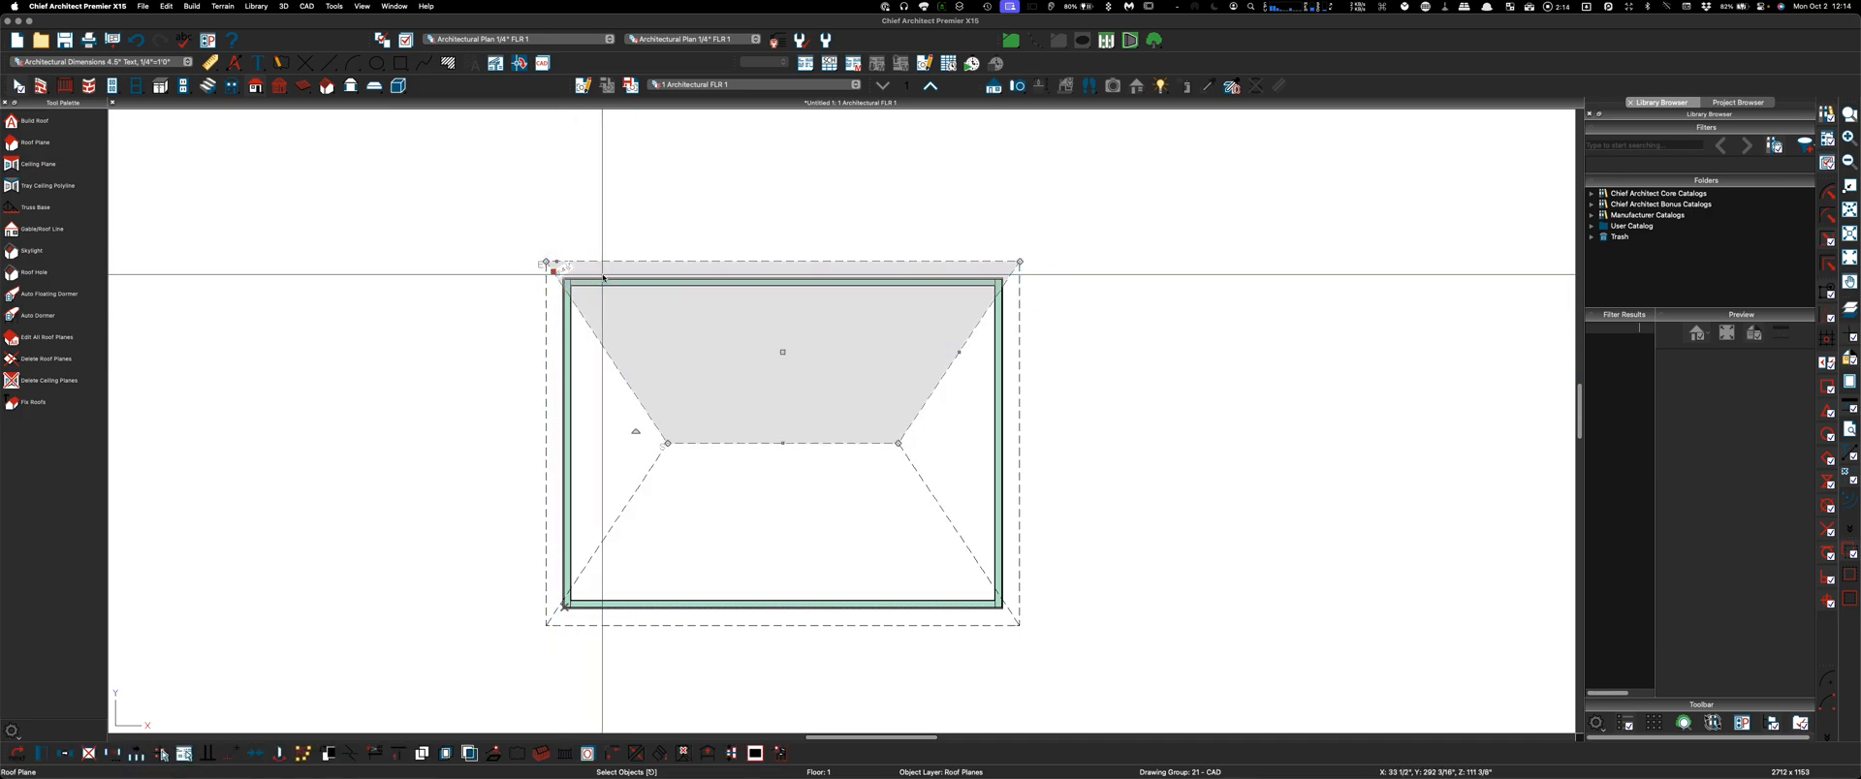
pyautogui.press('F13')
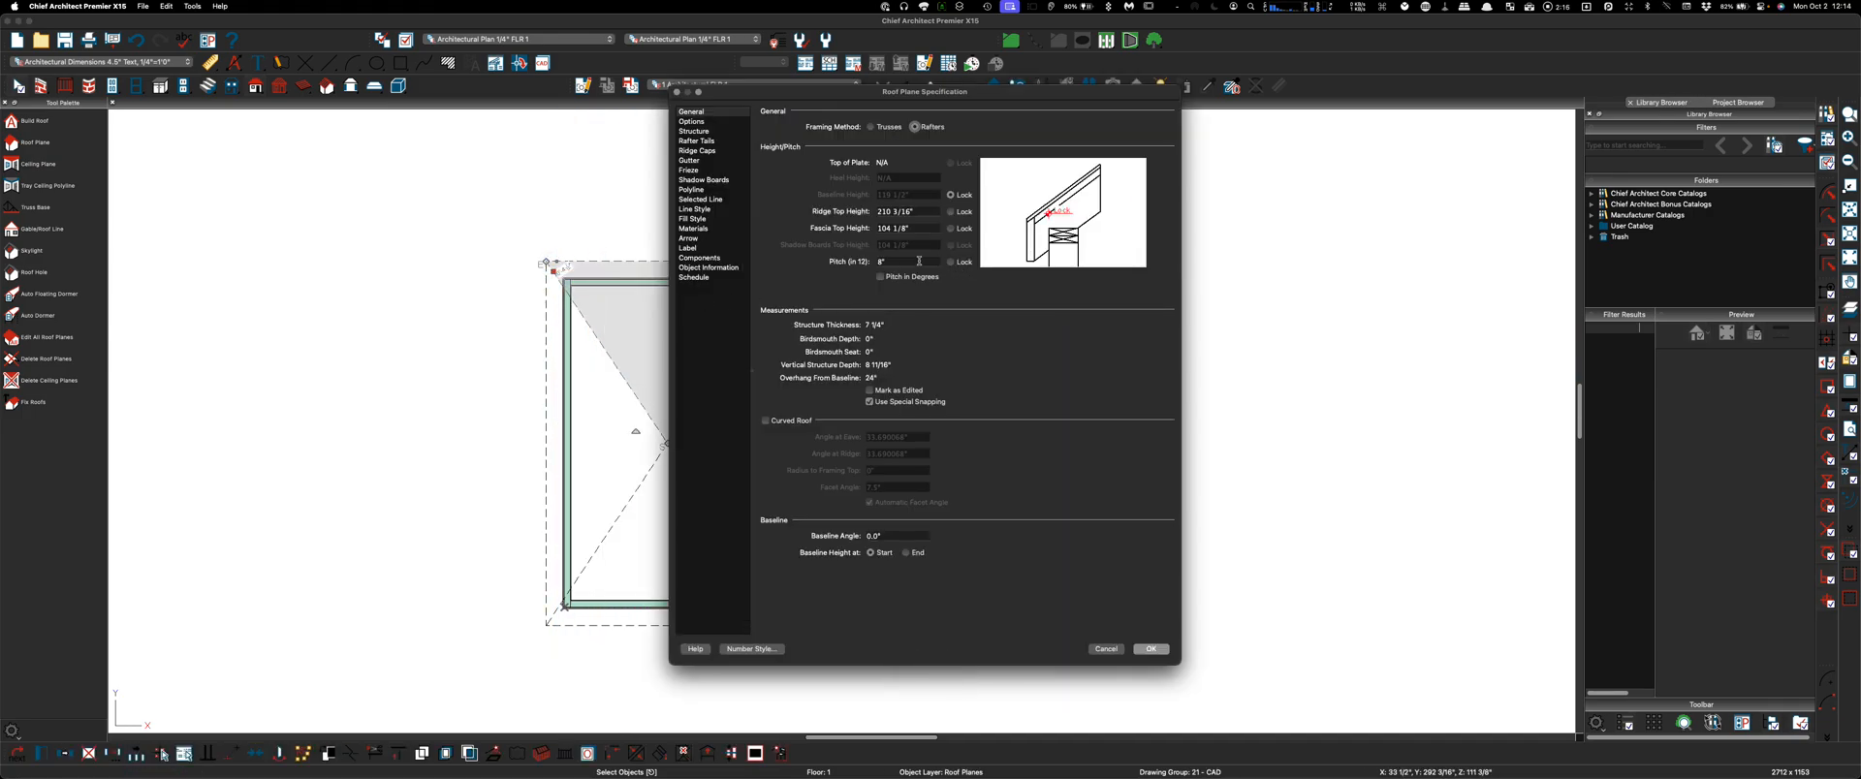
pyautogui.click(1106, 648)
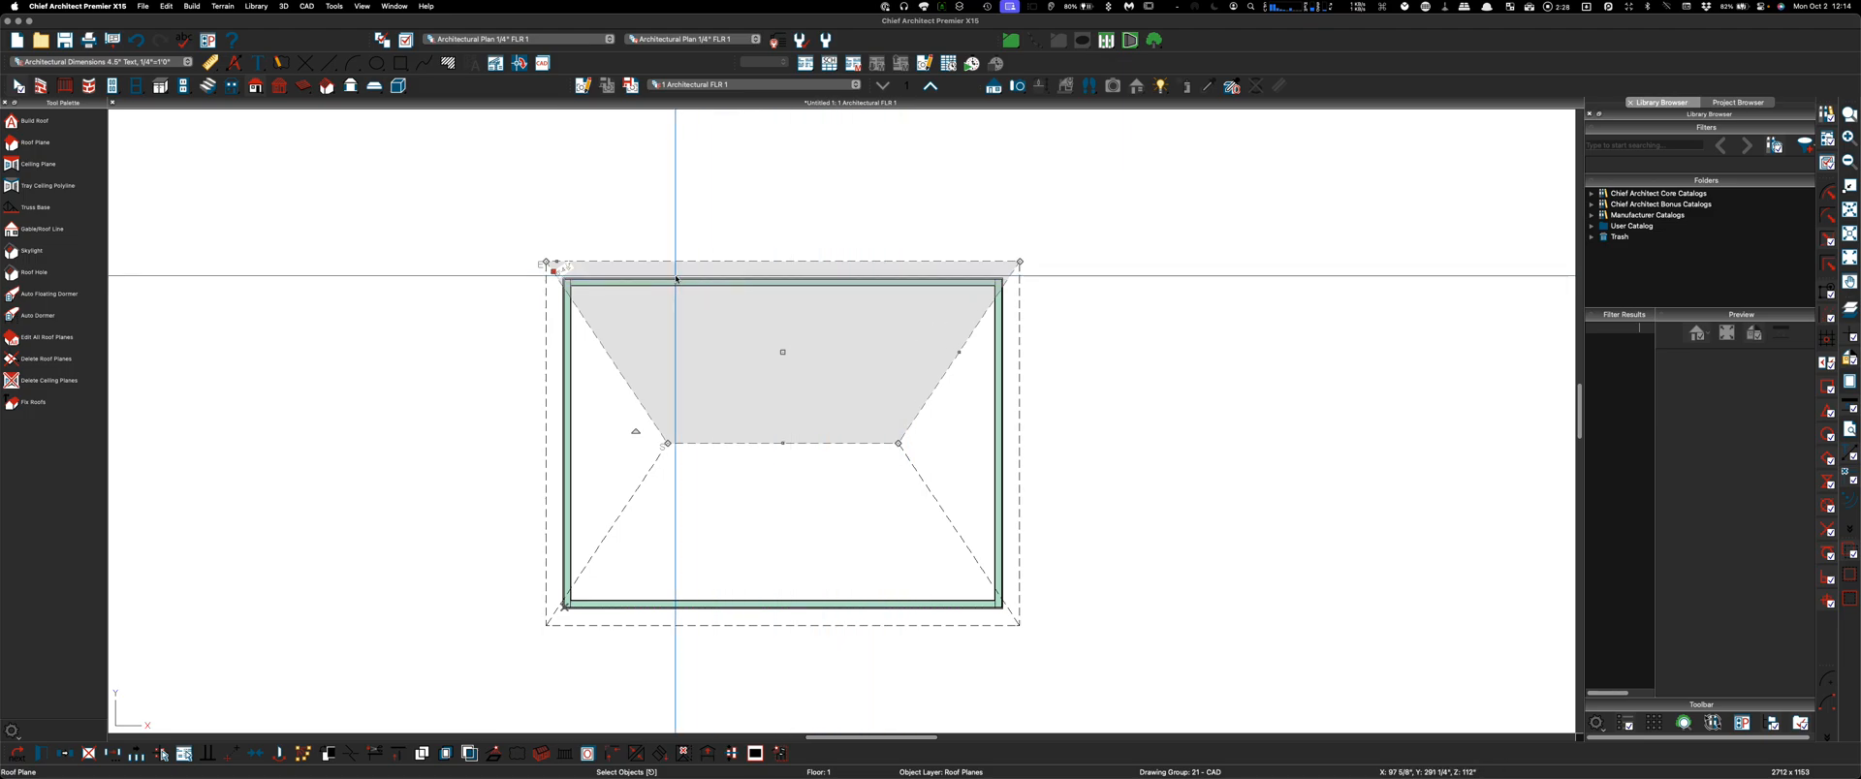
# Lock the upper roof plane's pitch, raise its baseline height by 36 inches, and turn off Auto Rebuild Roofs
pyautogui.click(840, 264)
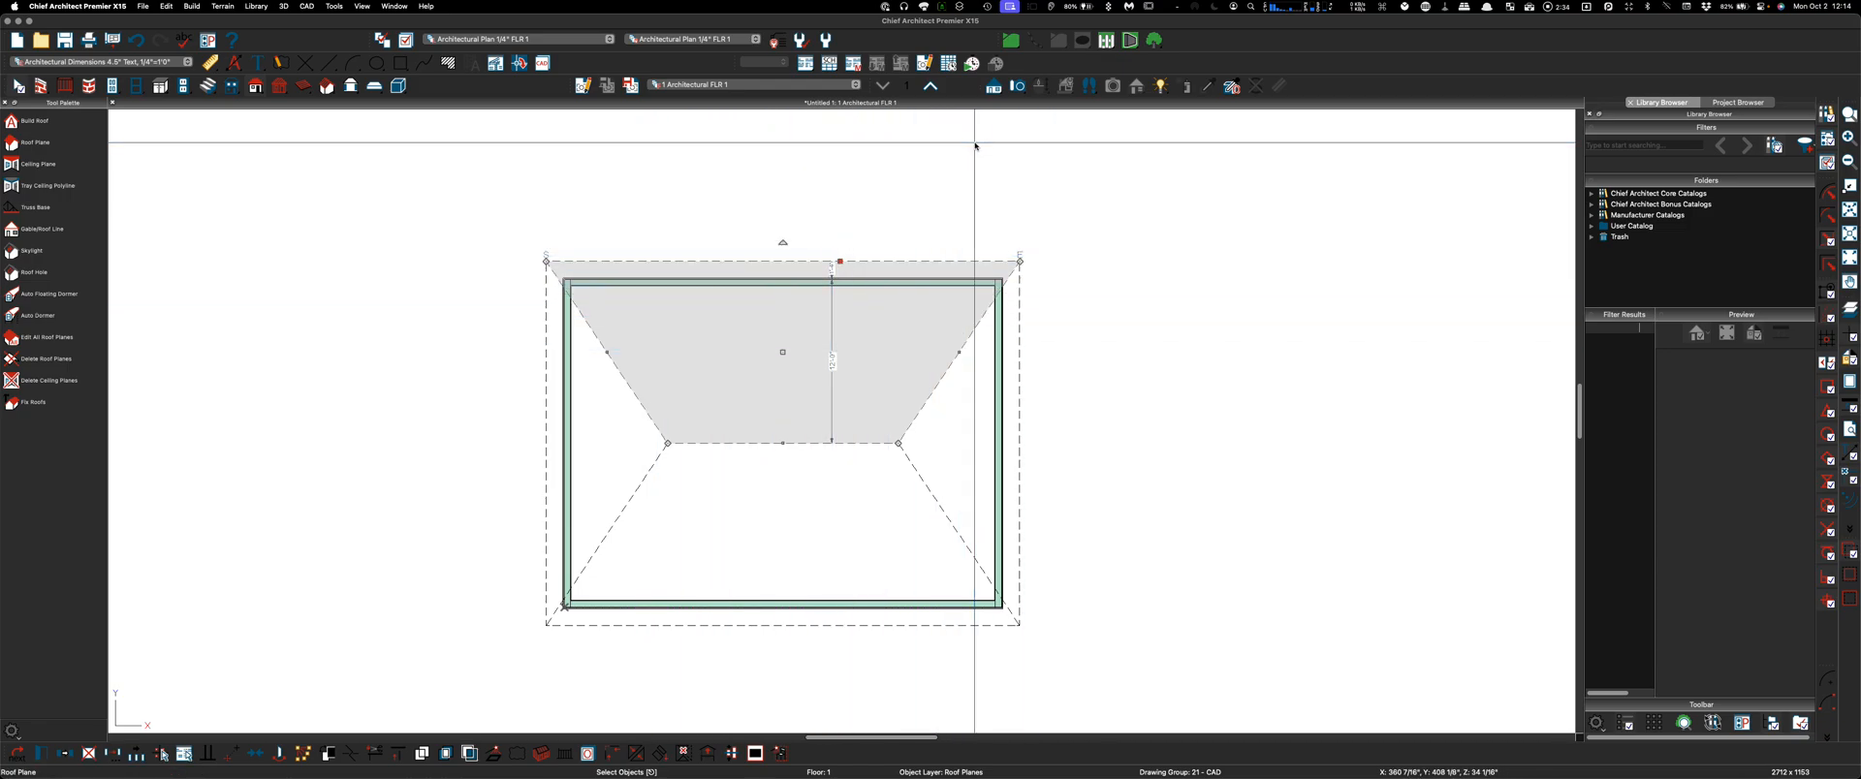
pyautogui.press('F13')
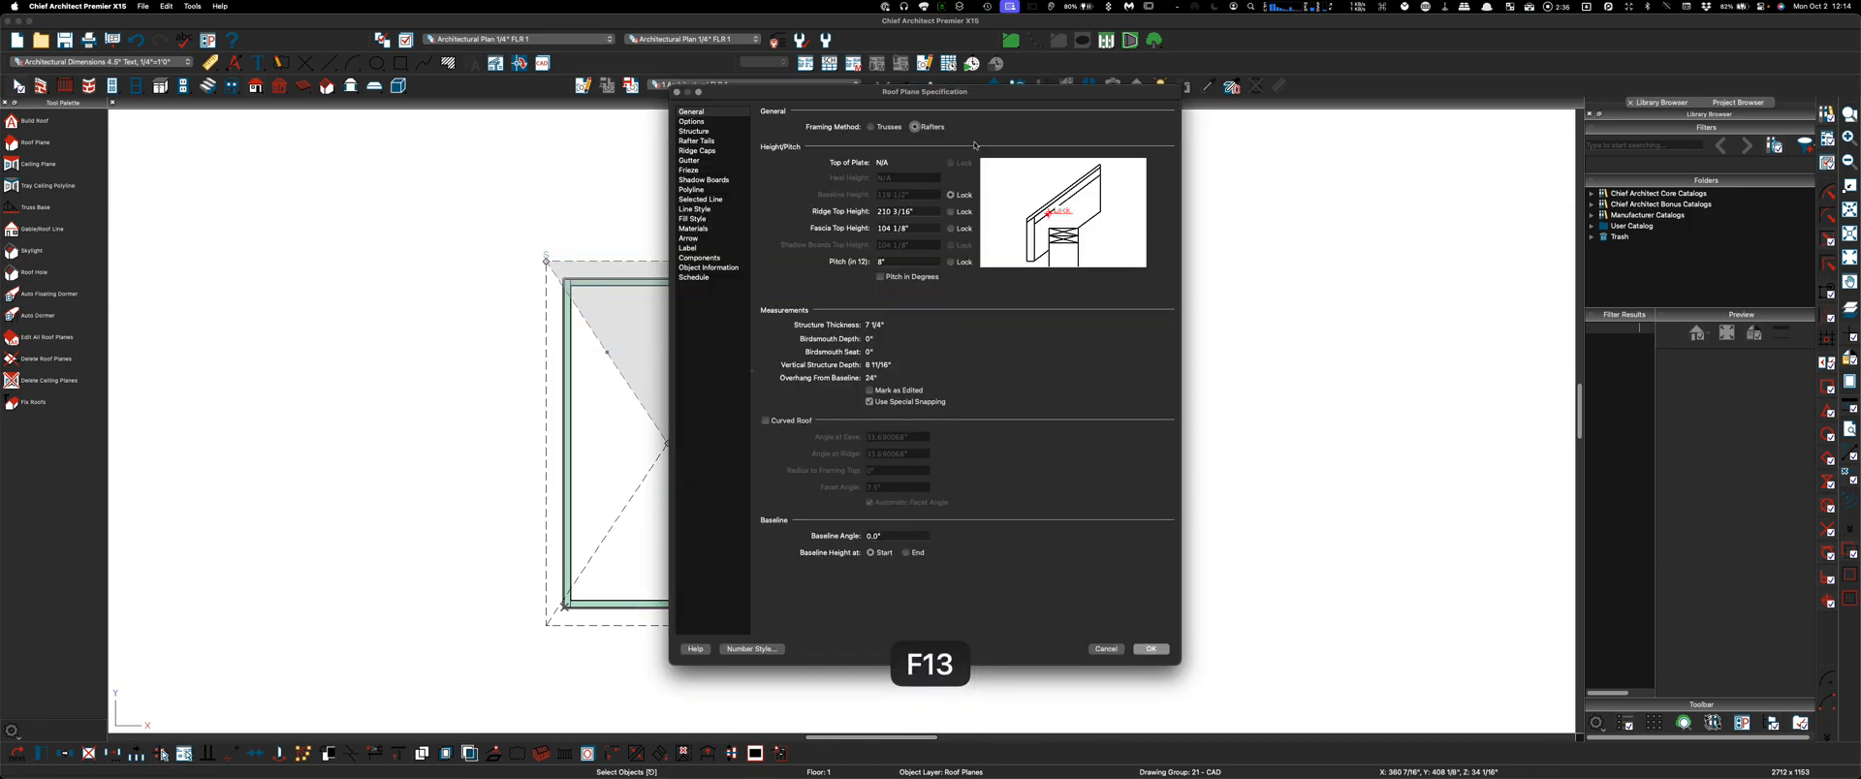
pyautogui.click(950, 263)
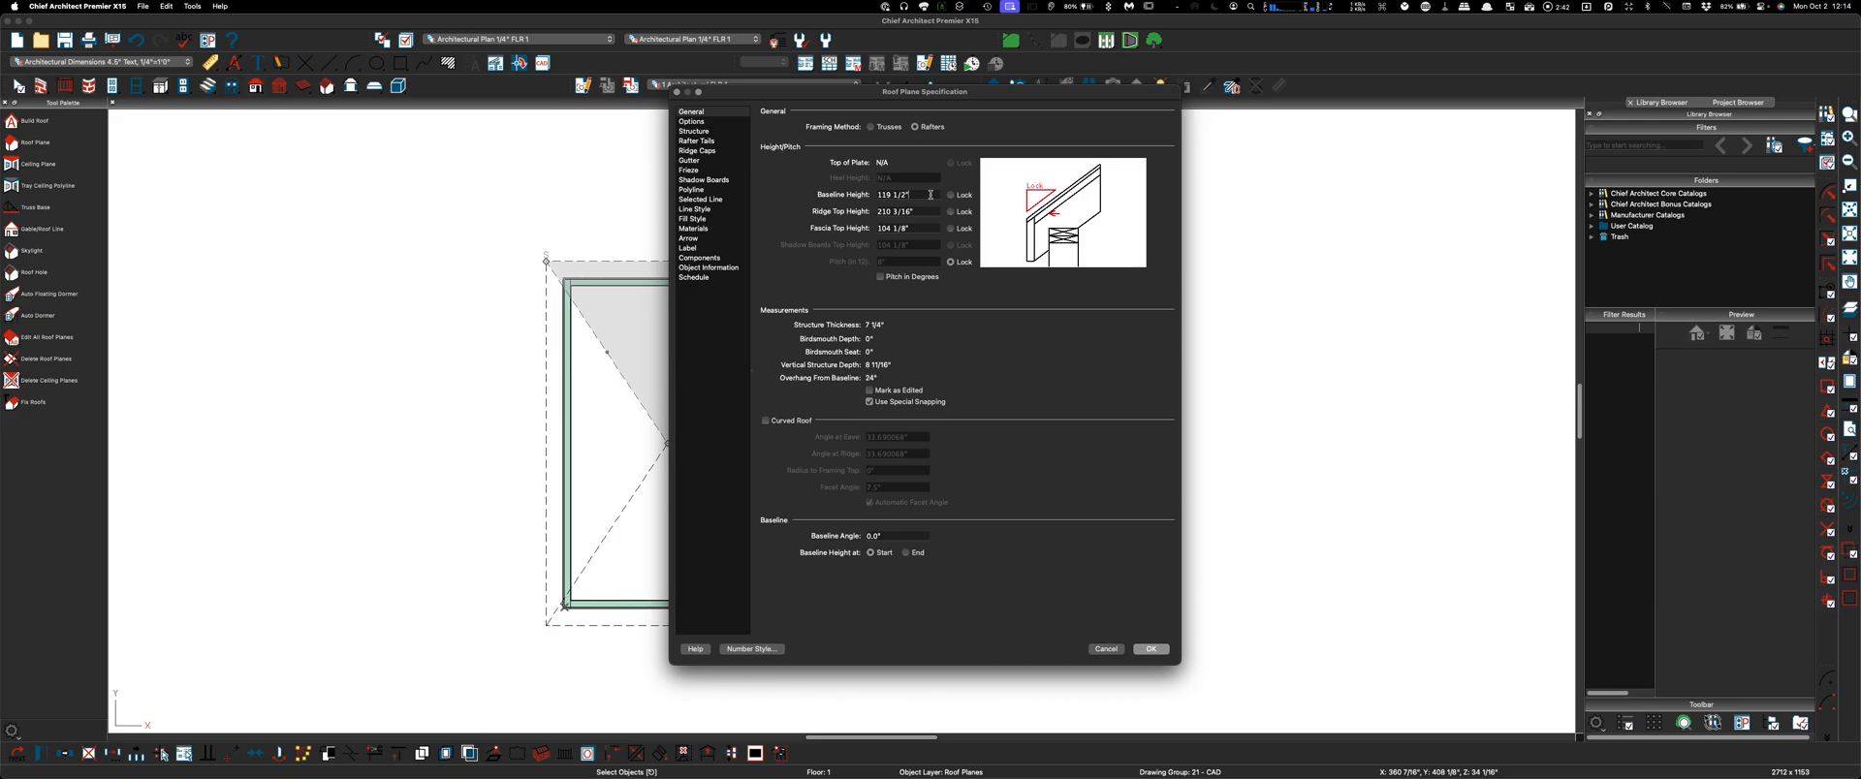
pyautogui.write('+36')
pyautogui.press('Return')
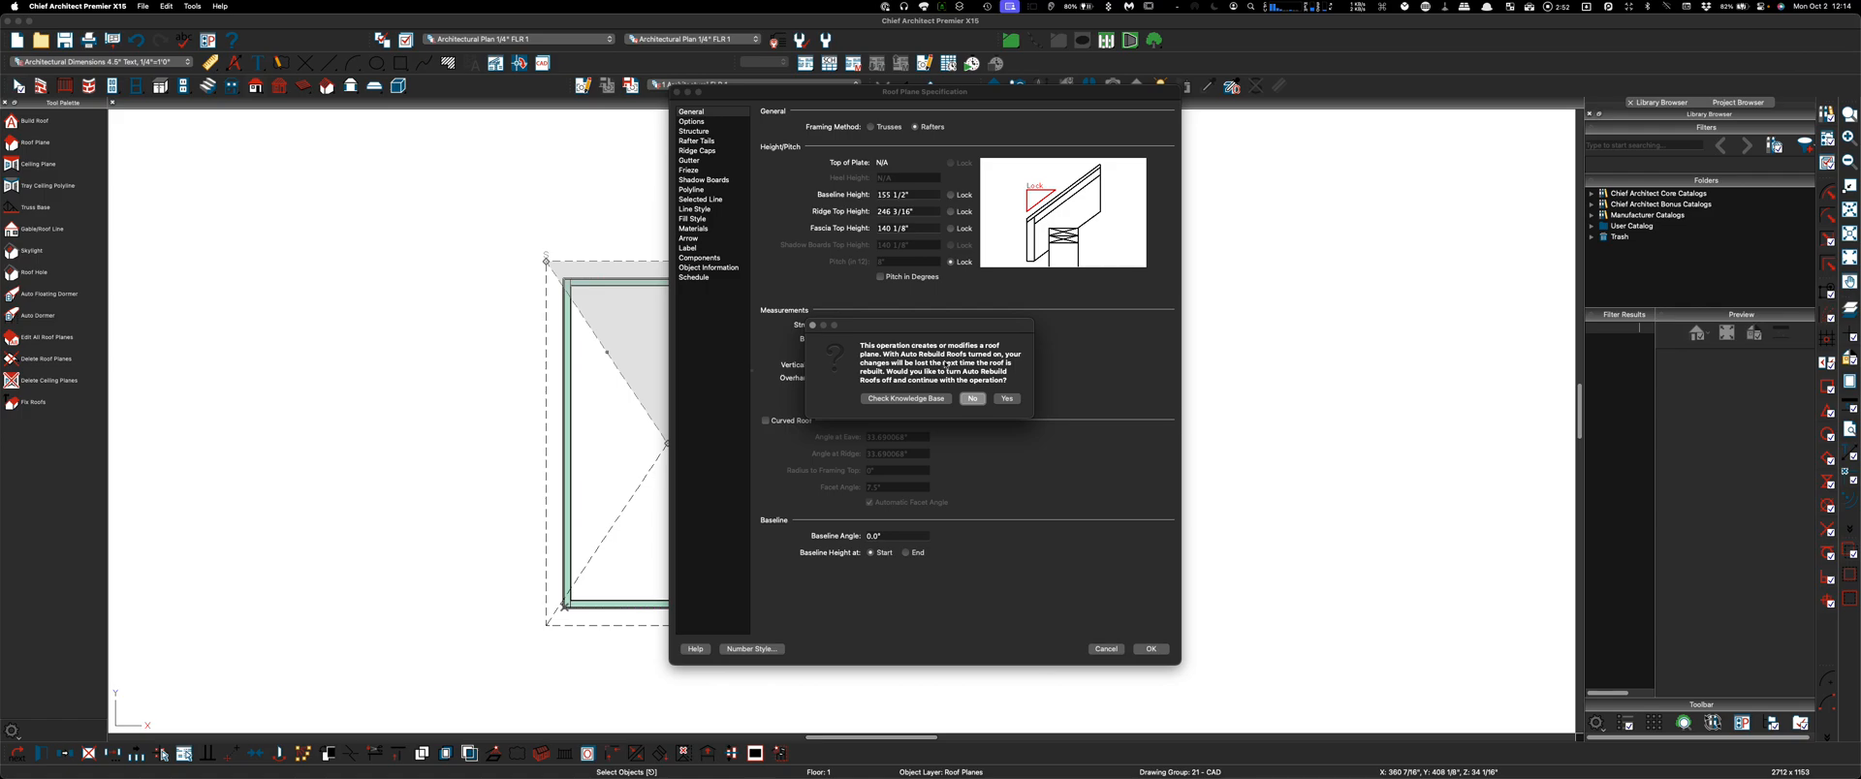
pyautogui.click(1007, 399)
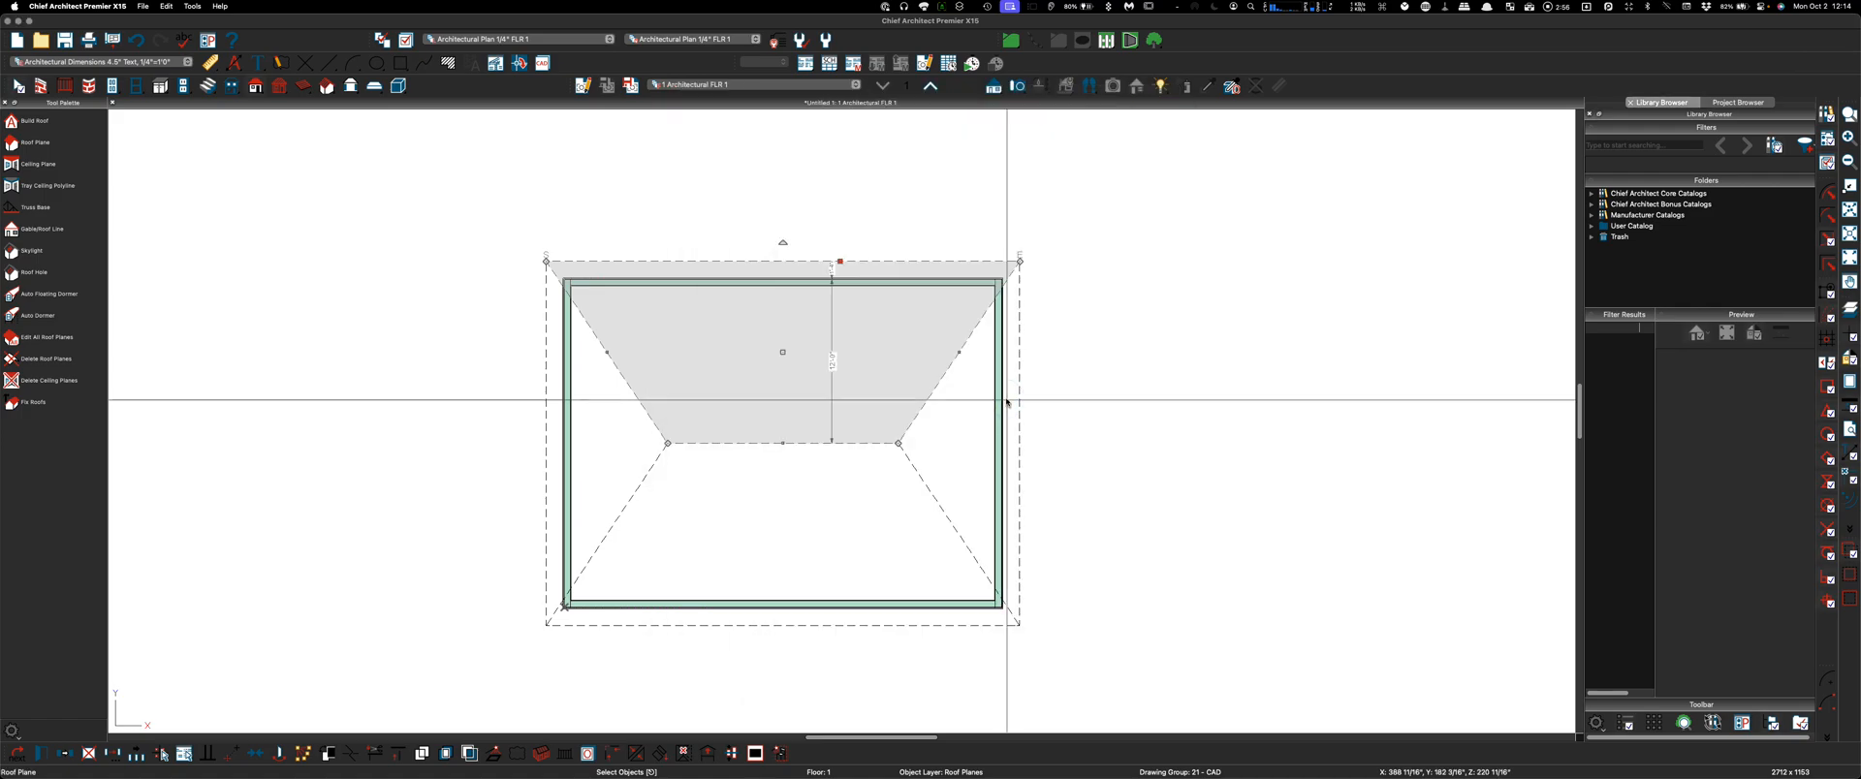
pyautogui.click(1110, 317)
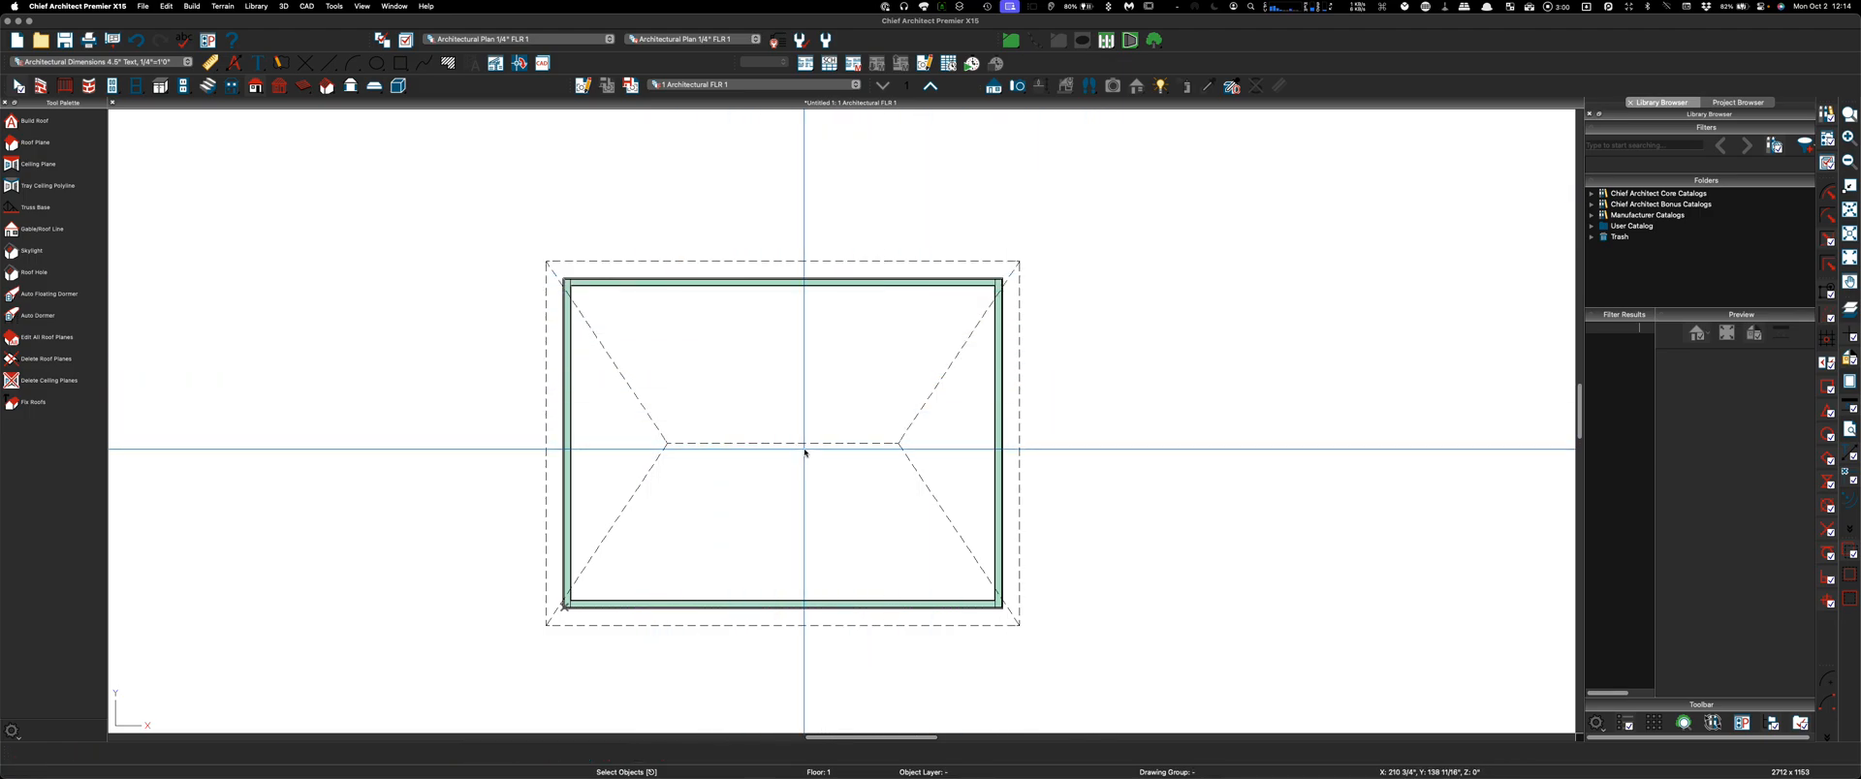
# Inspect the raised roof plane in a cross section/elevation view taken from the building's right side, and return to the plan
pyautogui.click(566, 263)
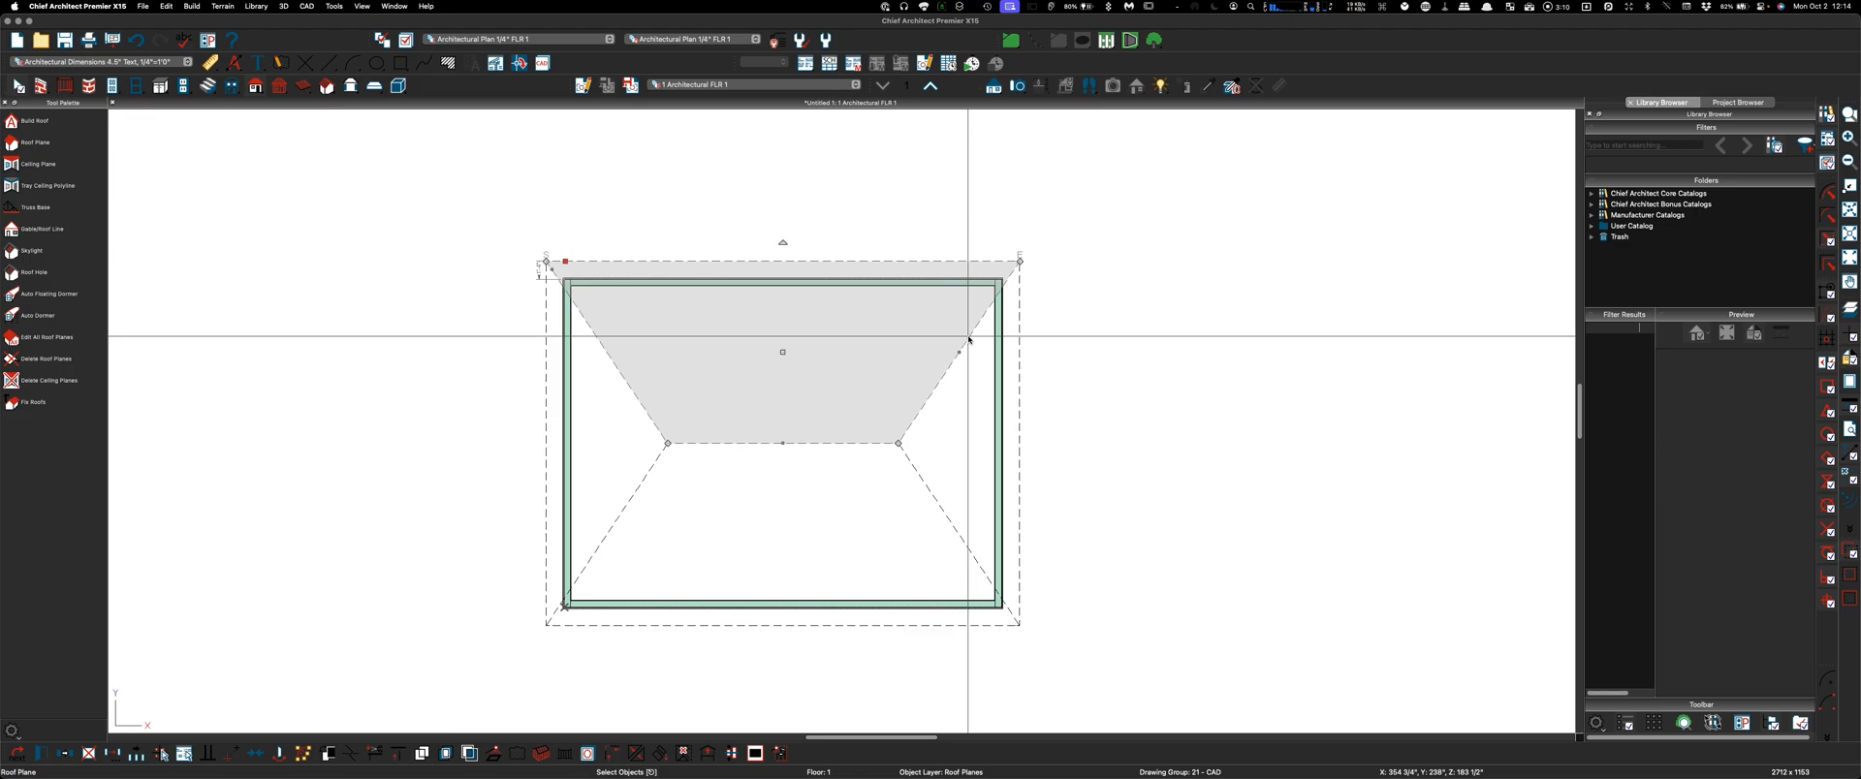
pyautogui.click(1129, 232)
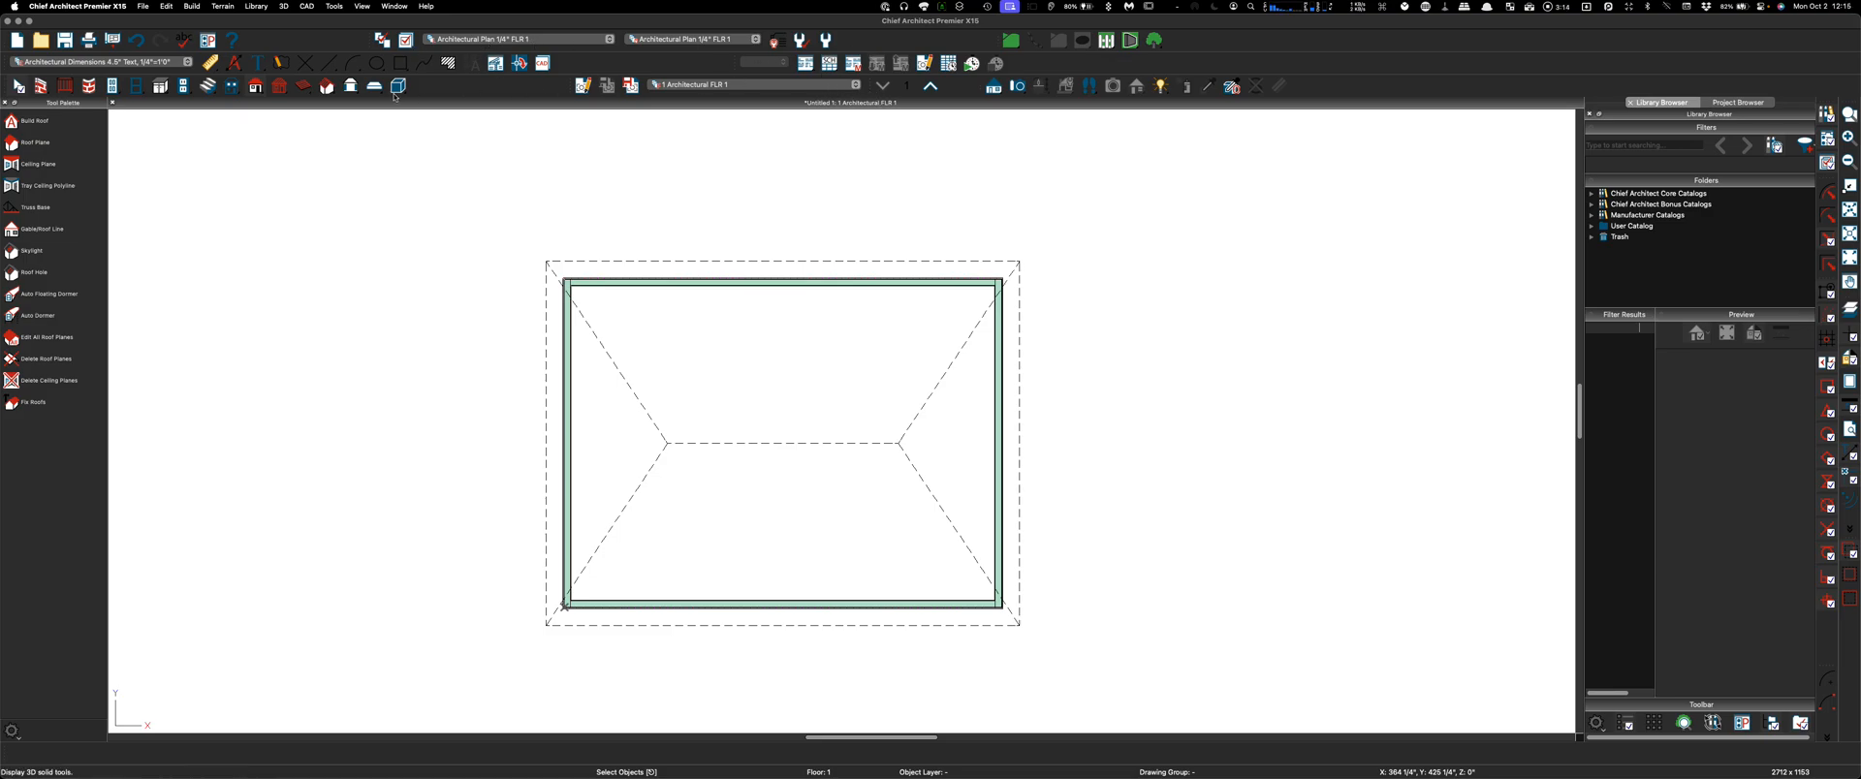
pyautogui.click(1017, 87)
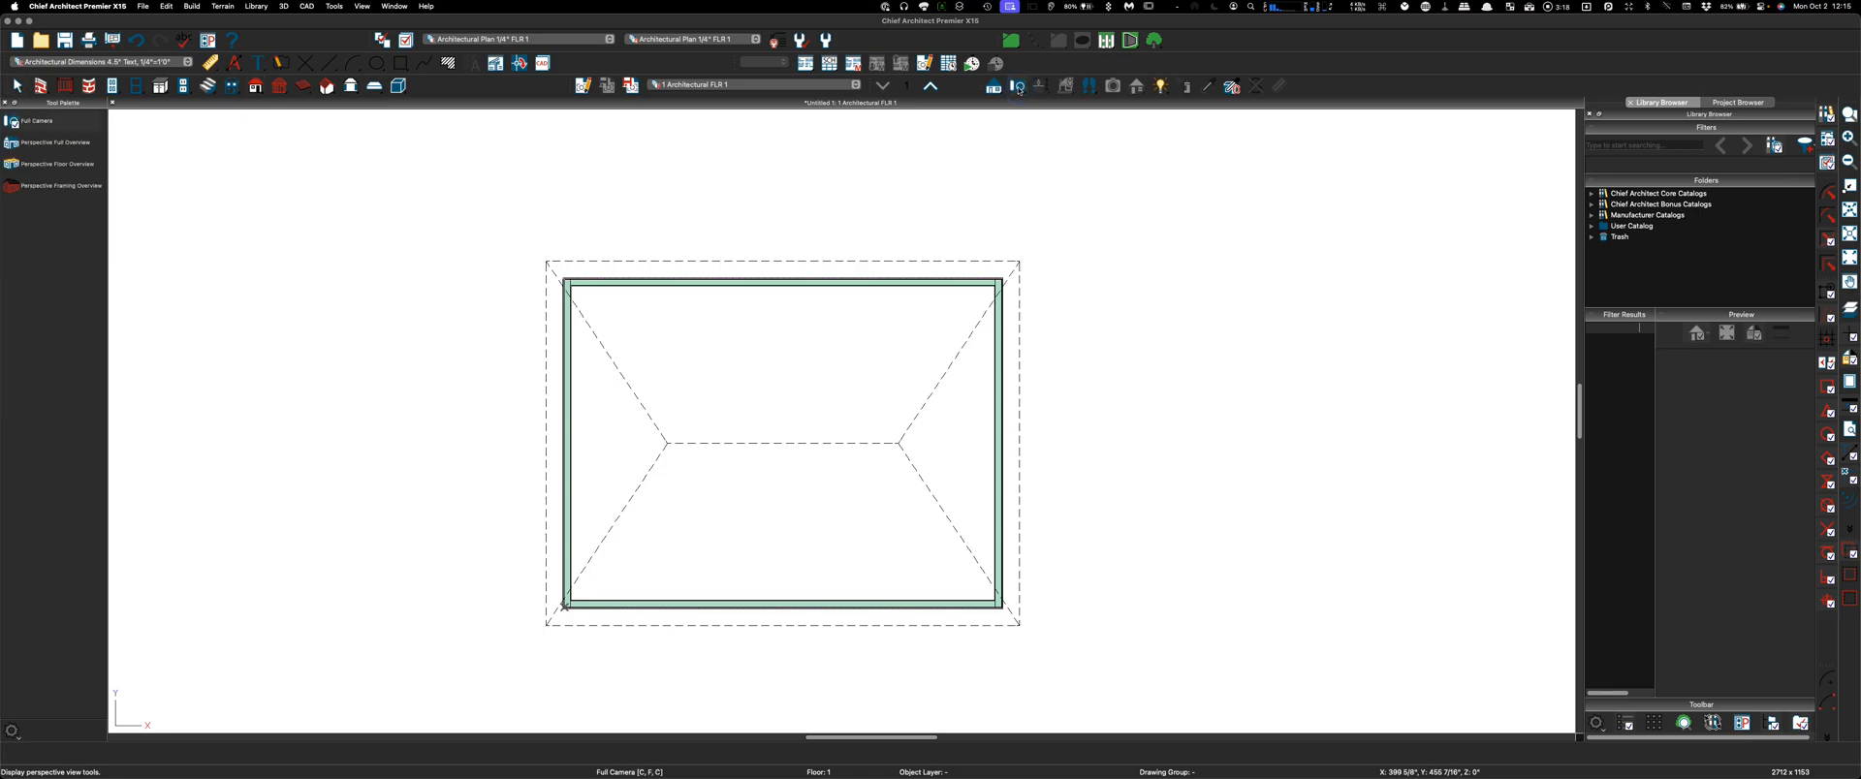
pyautogui.click(995, 88)
pyautogui.moveTo(1208, 354); pyautogui.dragTo(1145, 354)
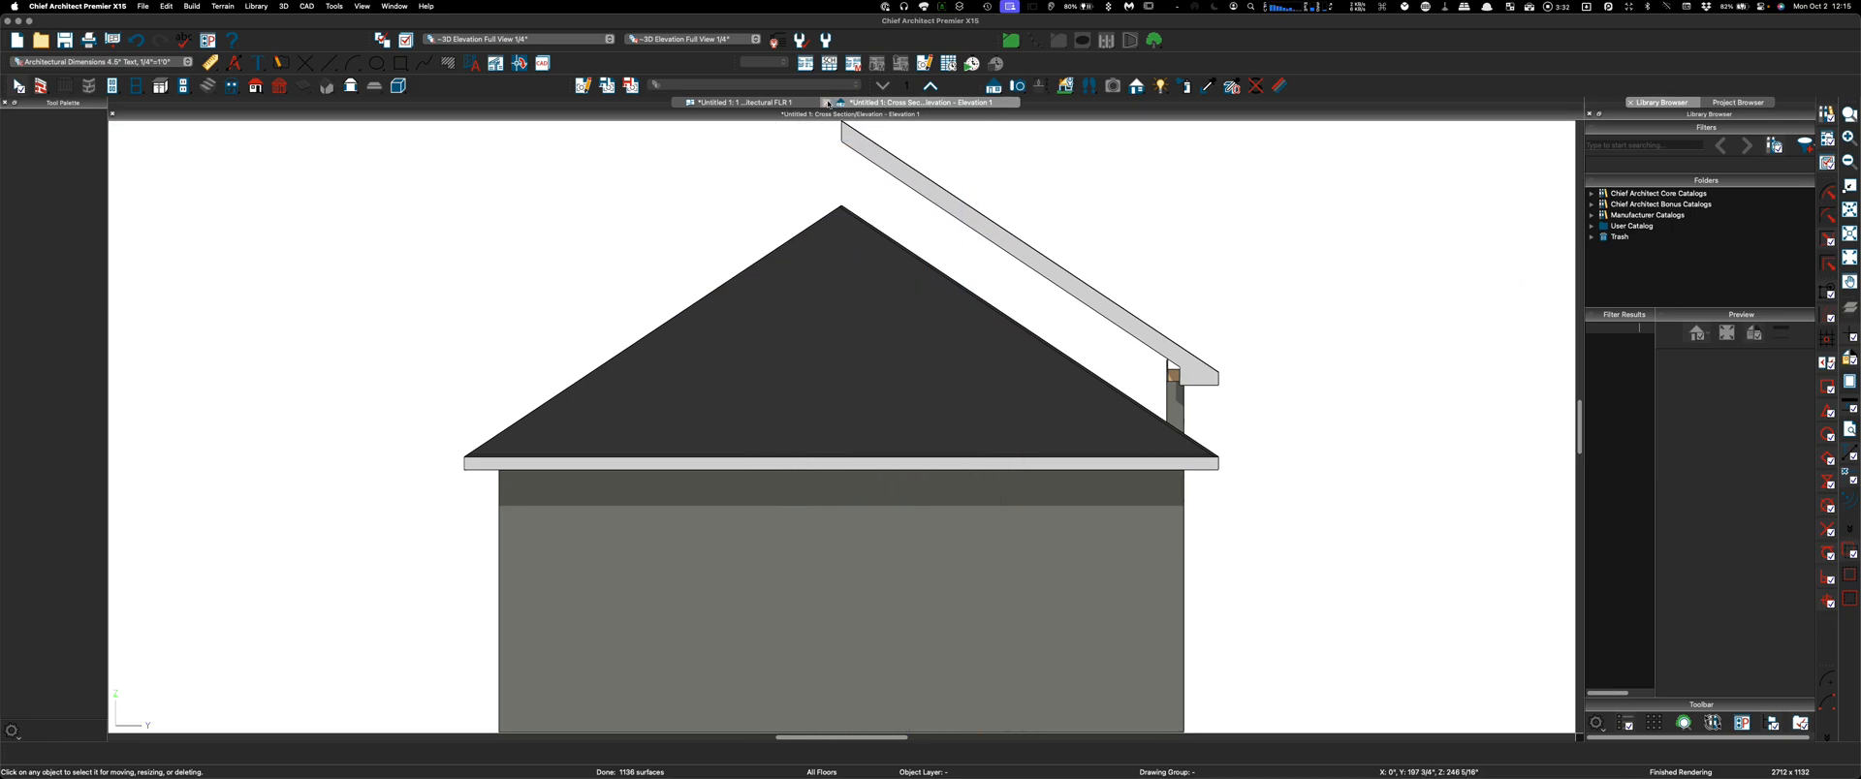
pyautogui.click(826, 103)
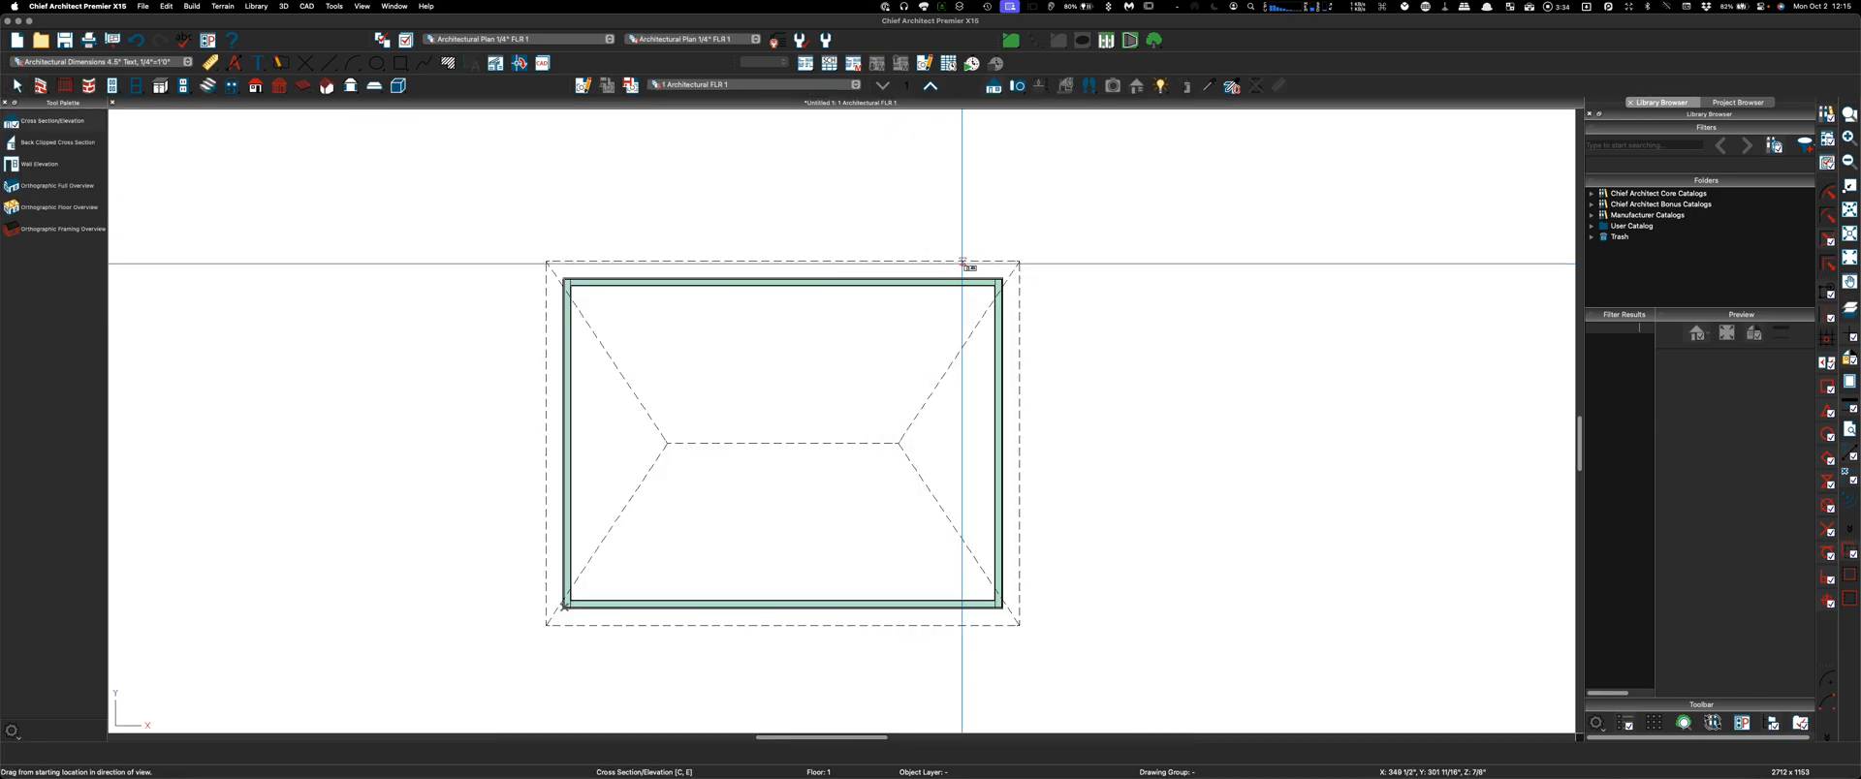
pyautogui.press('Escape')
# Pull the raised roof plane's two hip edges and its ridge edge inward, away from the adjoining roof planes
pyautogui.click(965, 329)
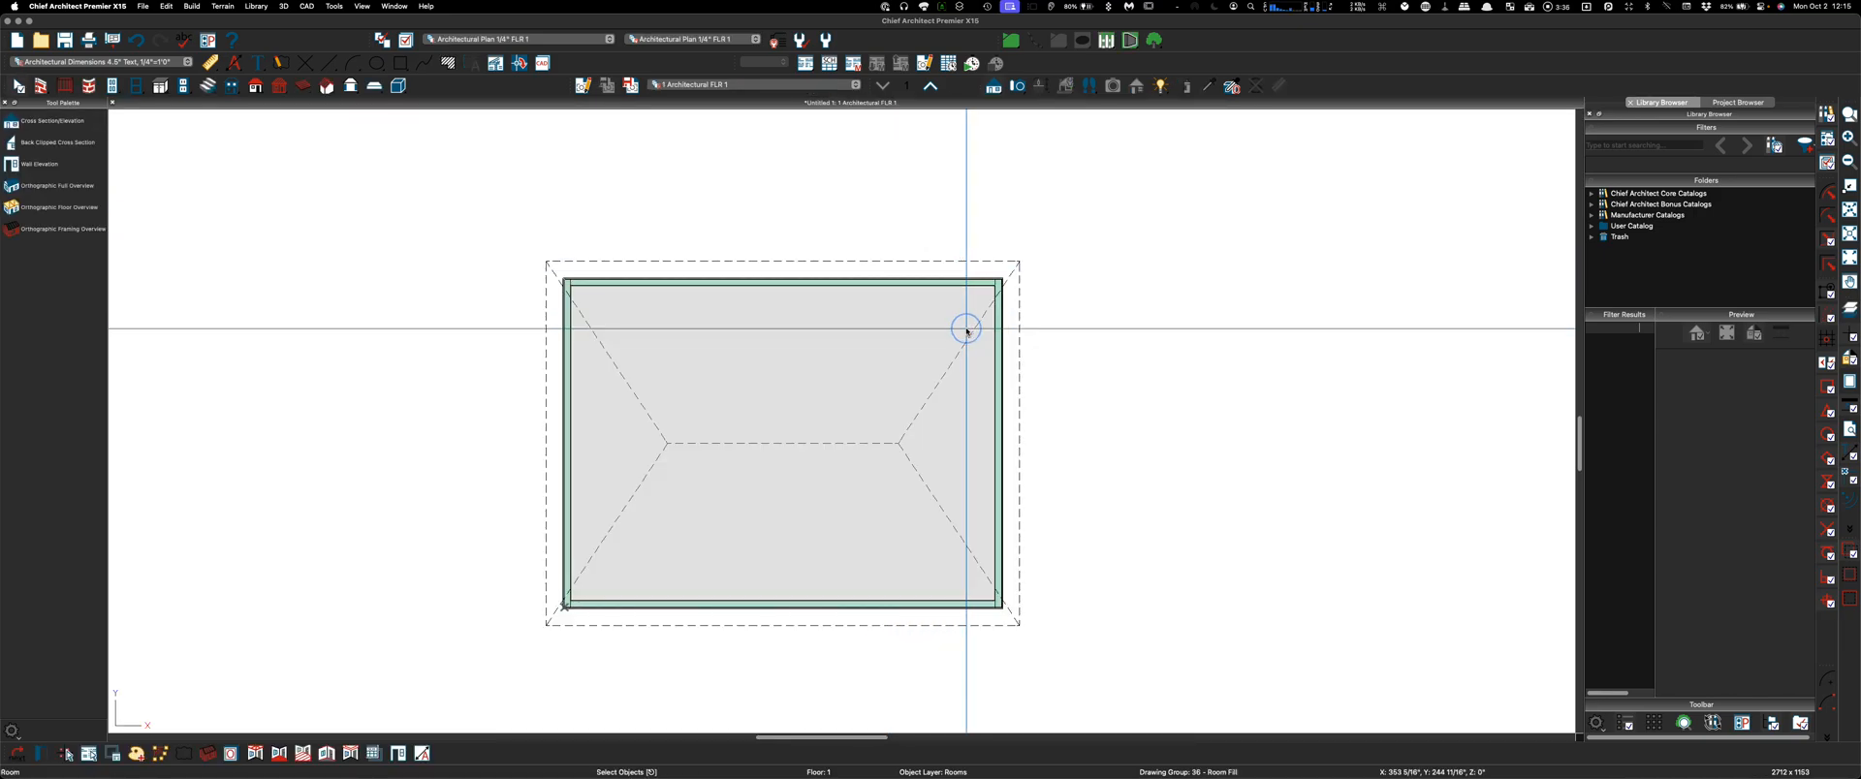
pyautogui.click(971, 328)
pyautogui.moveTo(971, 329); pyautogui.dragTo(933, 309)
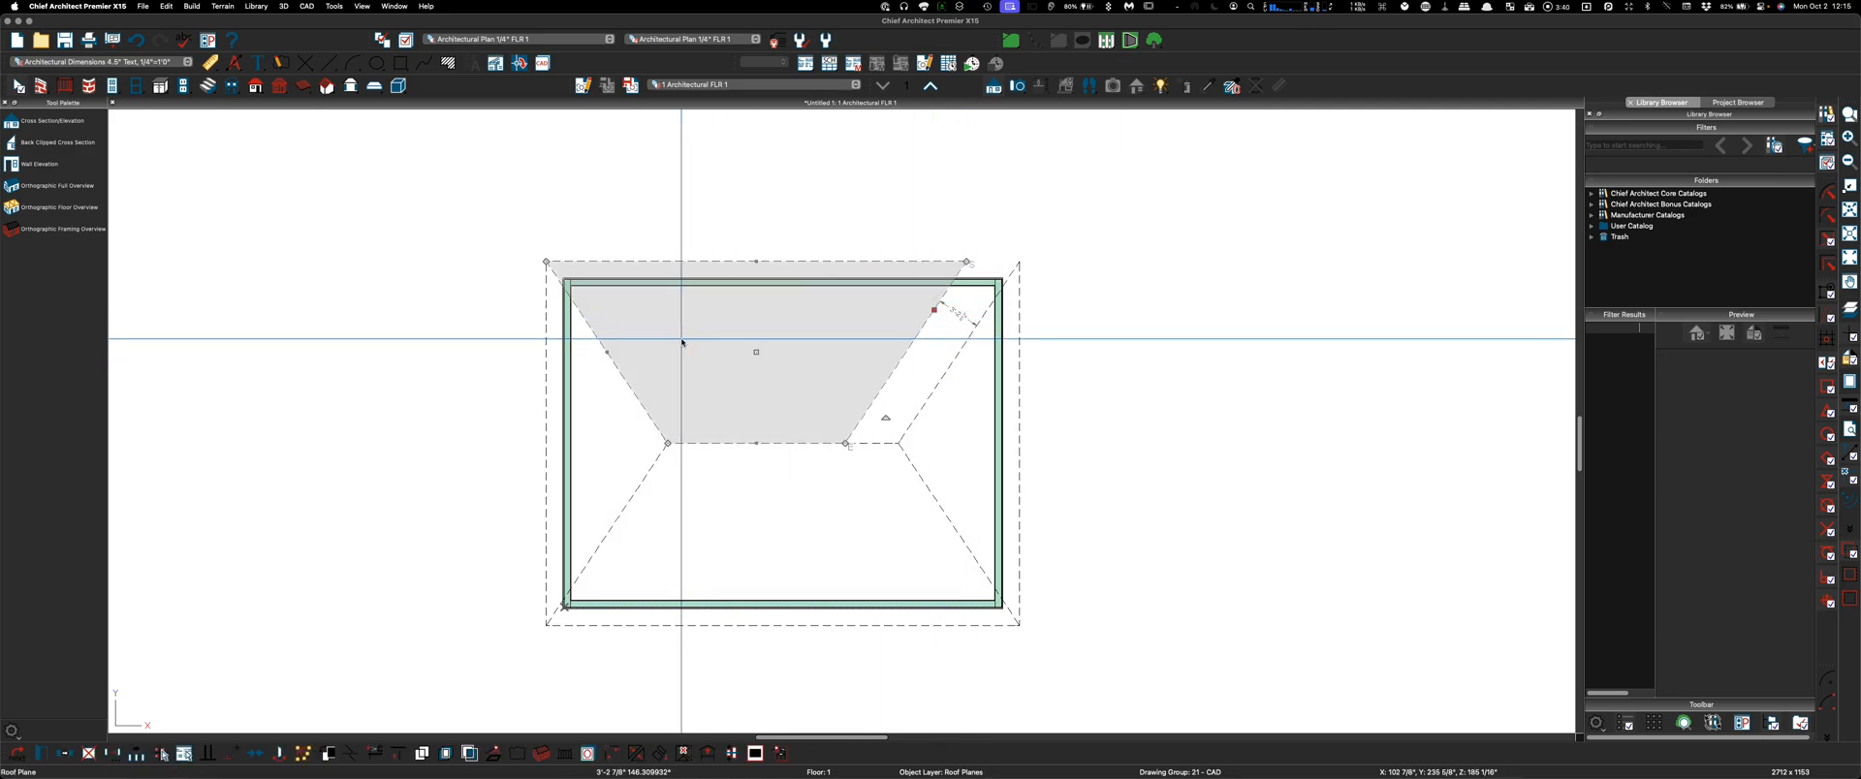
pyautogui.moveTo(607, 352); pyautogui.dragTo(648, 332)
pyautogui.moveTo(784, 444); pyautogui.dragTo(783, 384)
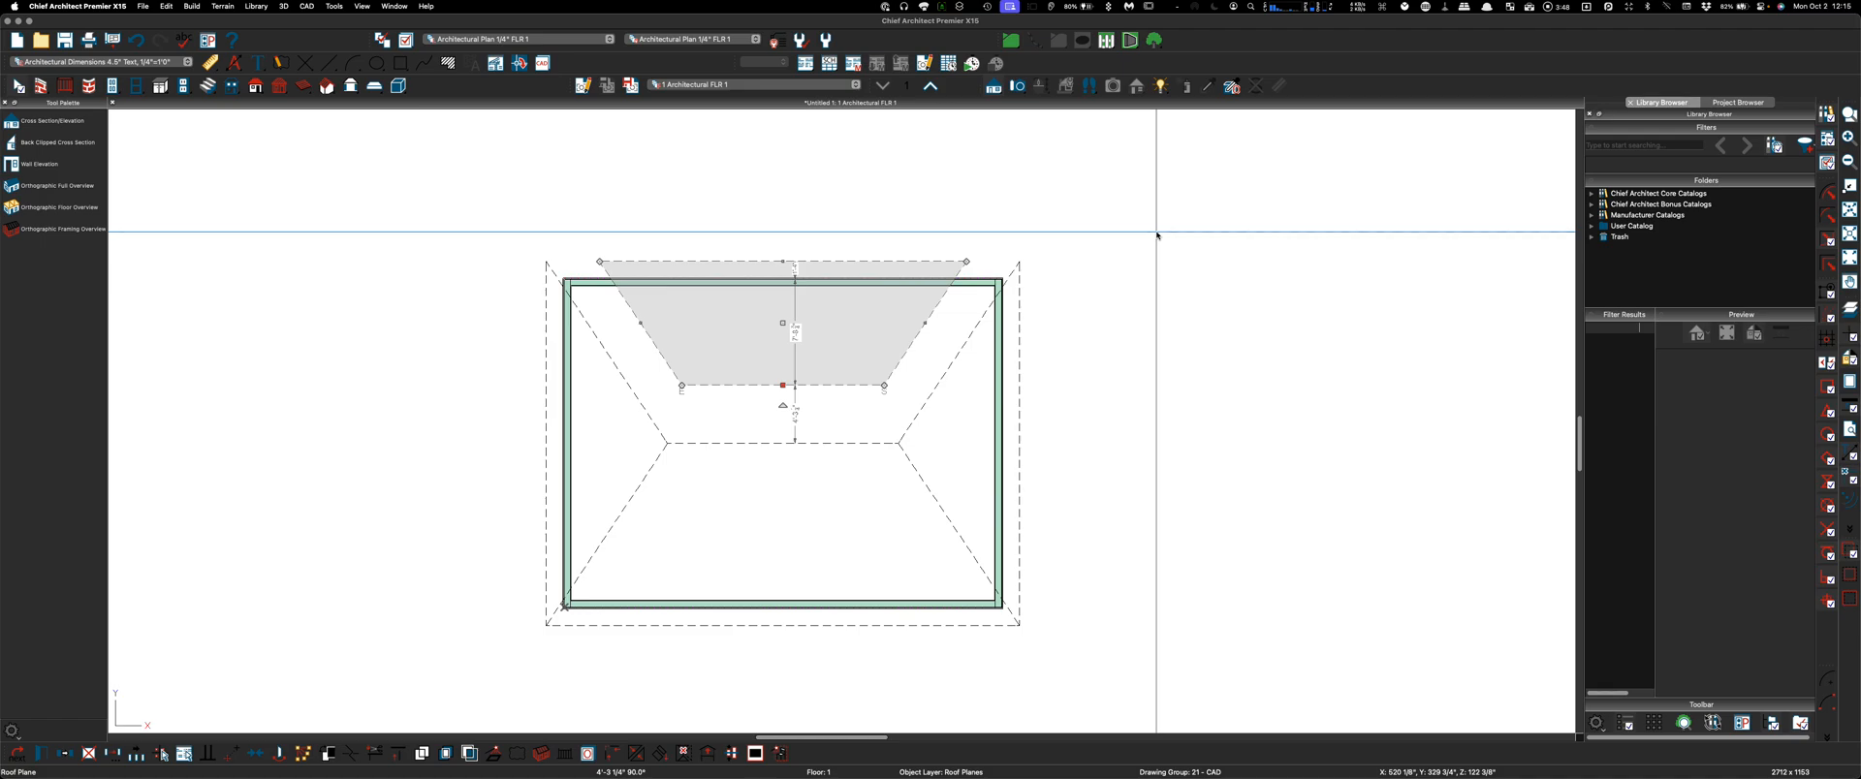
# Join the raised roof plane to the right hip plane, the lower roof plane along the ridge, and the left hip plane
pyautogui.moveTo(951, 352); pyautogui.dragTo(956, 363)
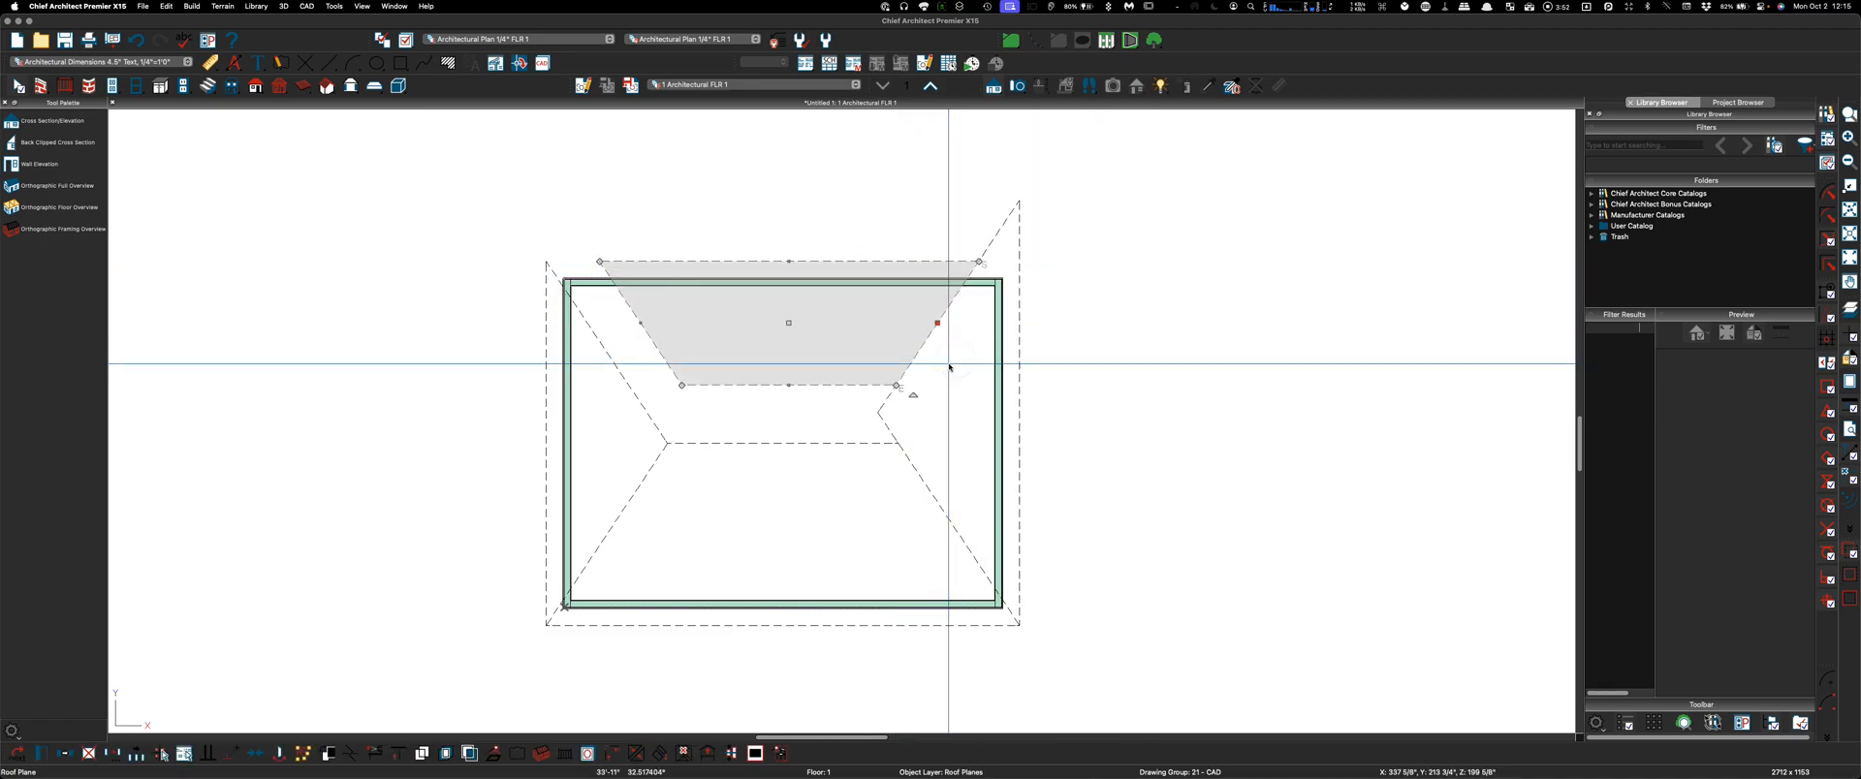
pyautogui.moveTo(773, 383); pyautogui.dragTo(767, 424)
pyautogui.moveTo(660, 357); pyautogui.dragTo(620, 383)
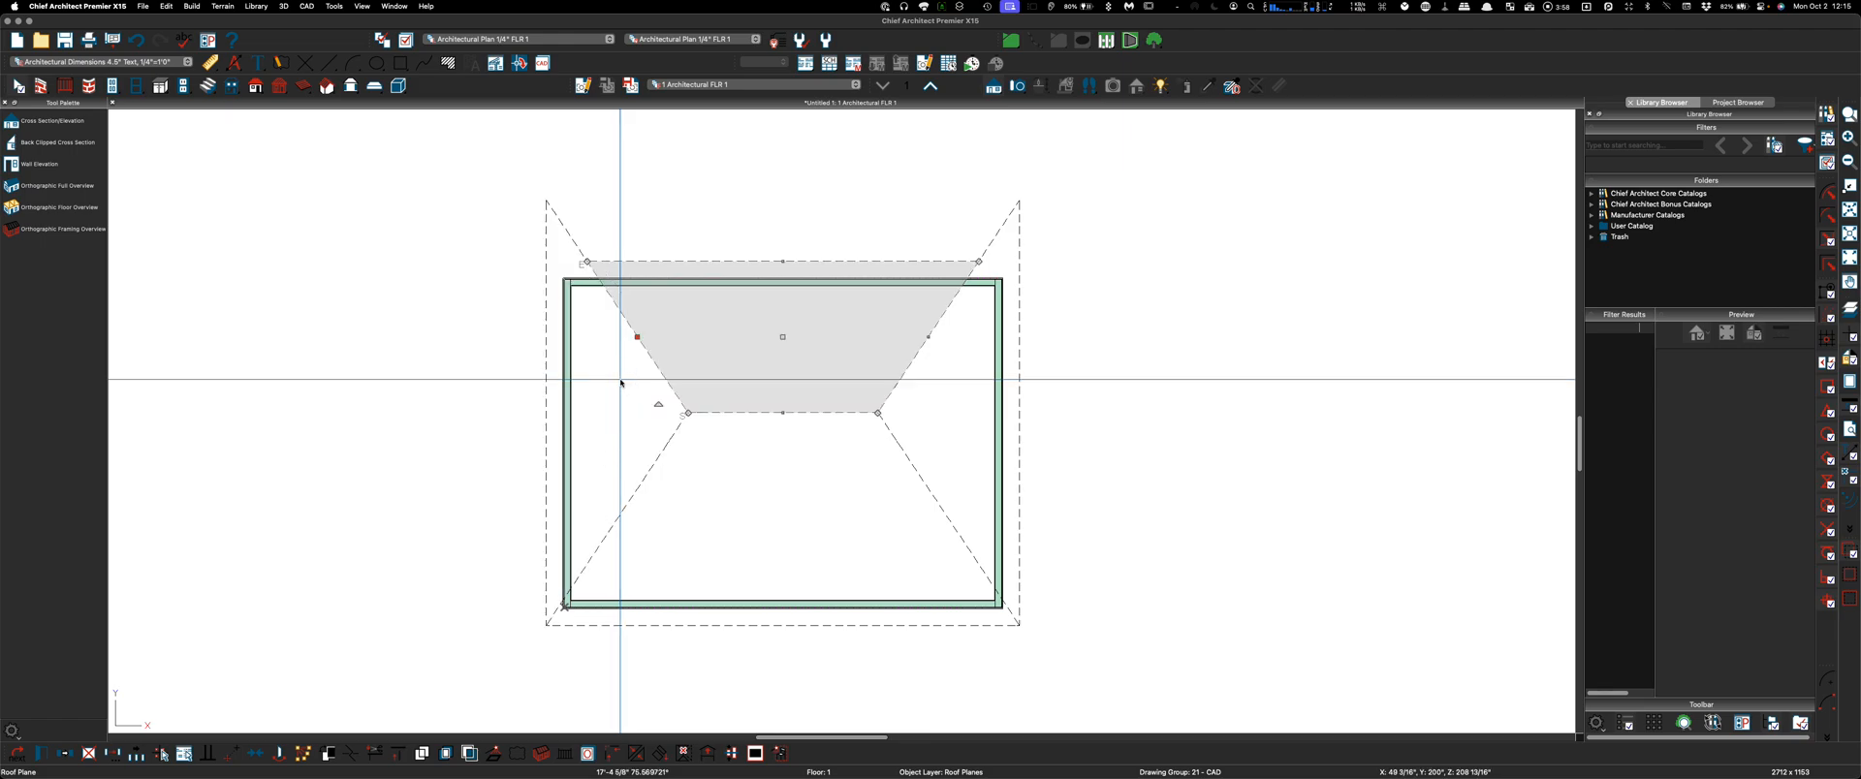
pyautogui.click(946, 248)
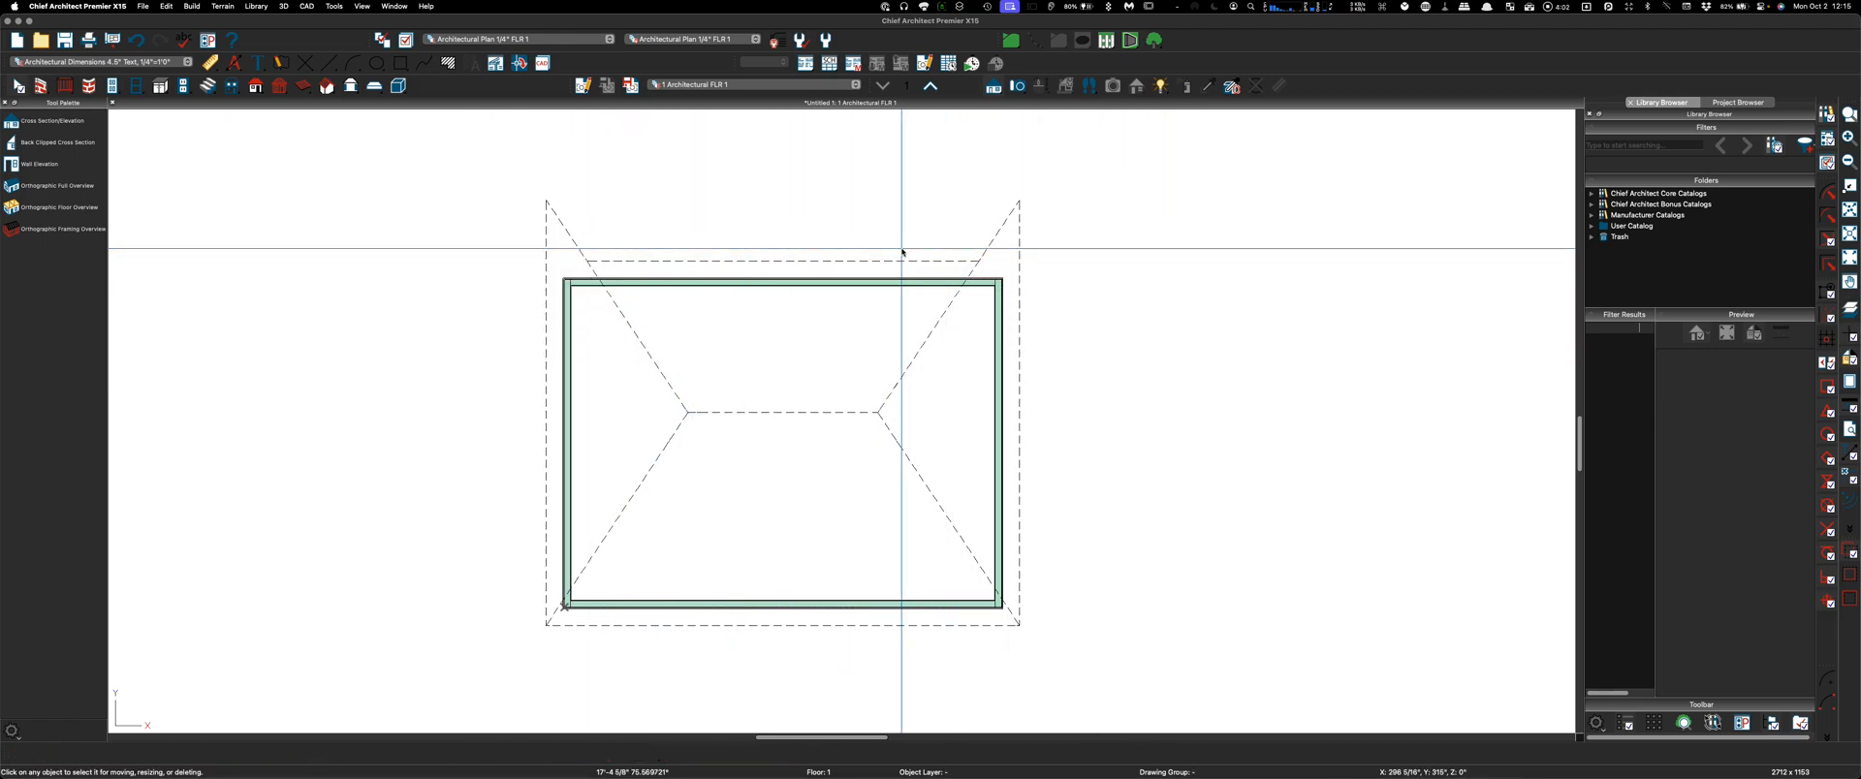
# Break the right hip plane's edge at the raised plane's eave corner and pull its protruding corner back in line with that eave
pyautogui.click(986, 242)
pyautogui.press('3')
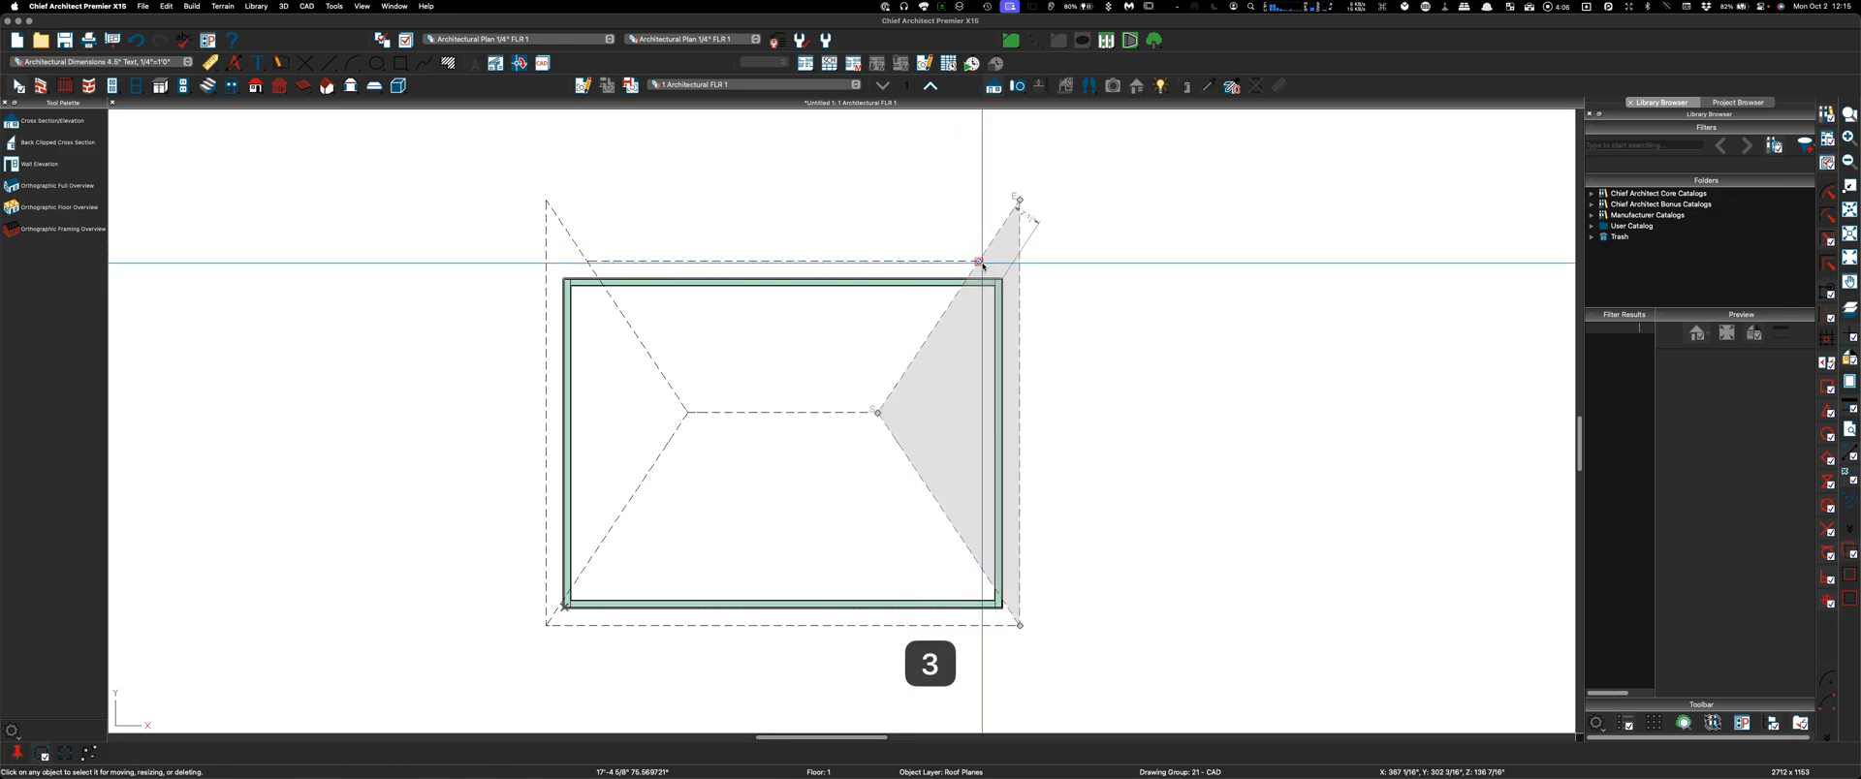
pyautogui.click(979, 261)
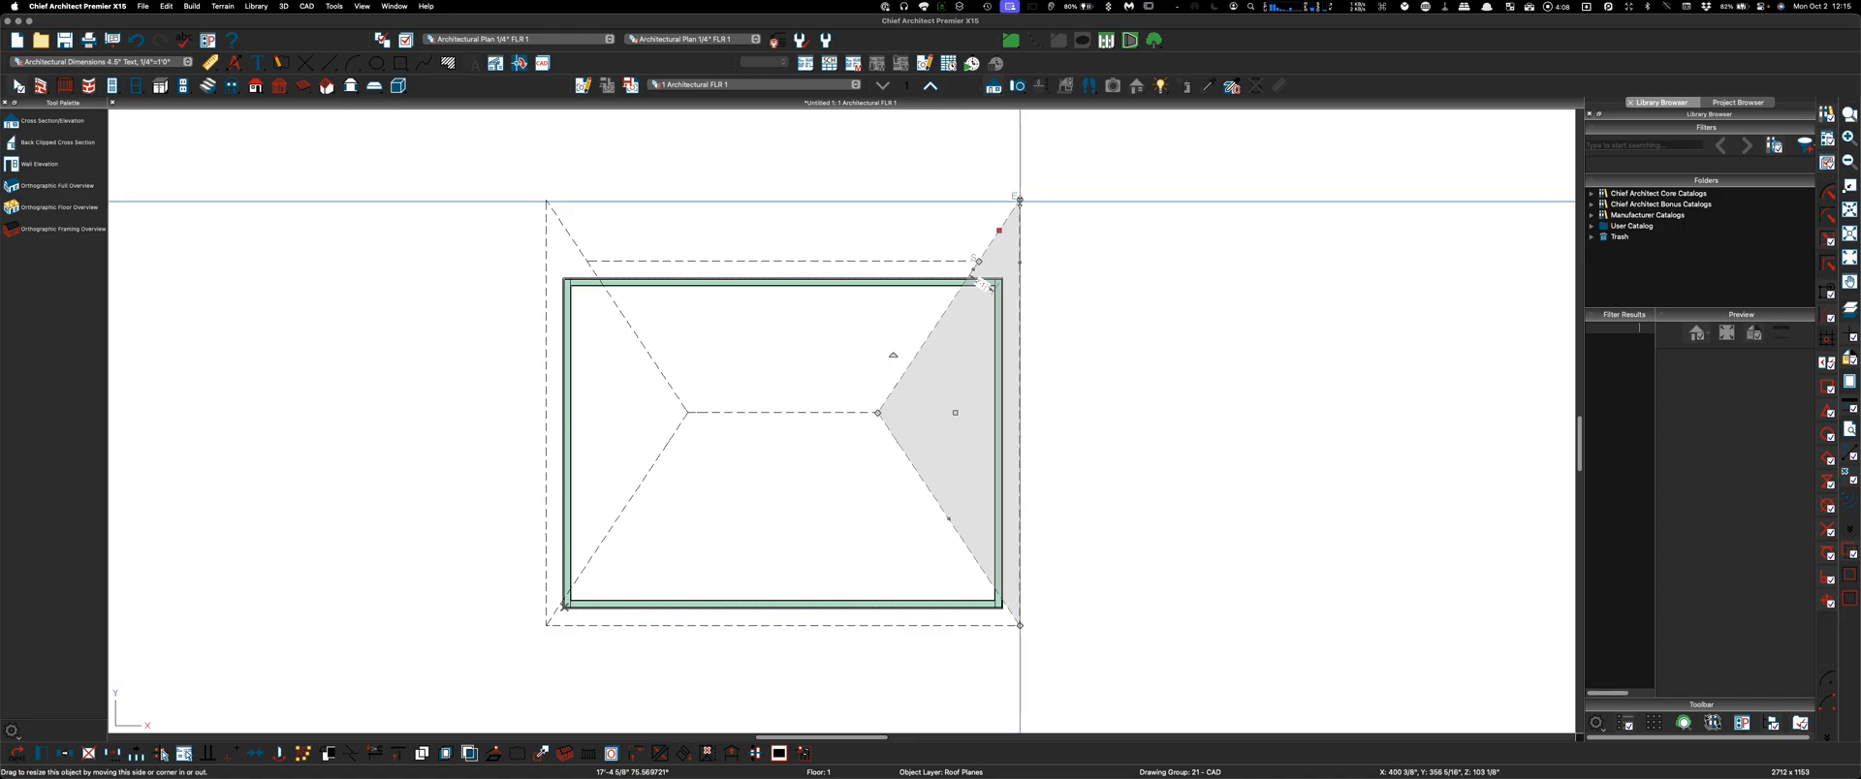
pyautogui.moveTo(1020, 202); pyautogui.dragTo(1004, 261)
# Break the left hip plane's edge at the raised plane's eave corner and align its protruding corner with that eave
pyautogui.click(587, 263)
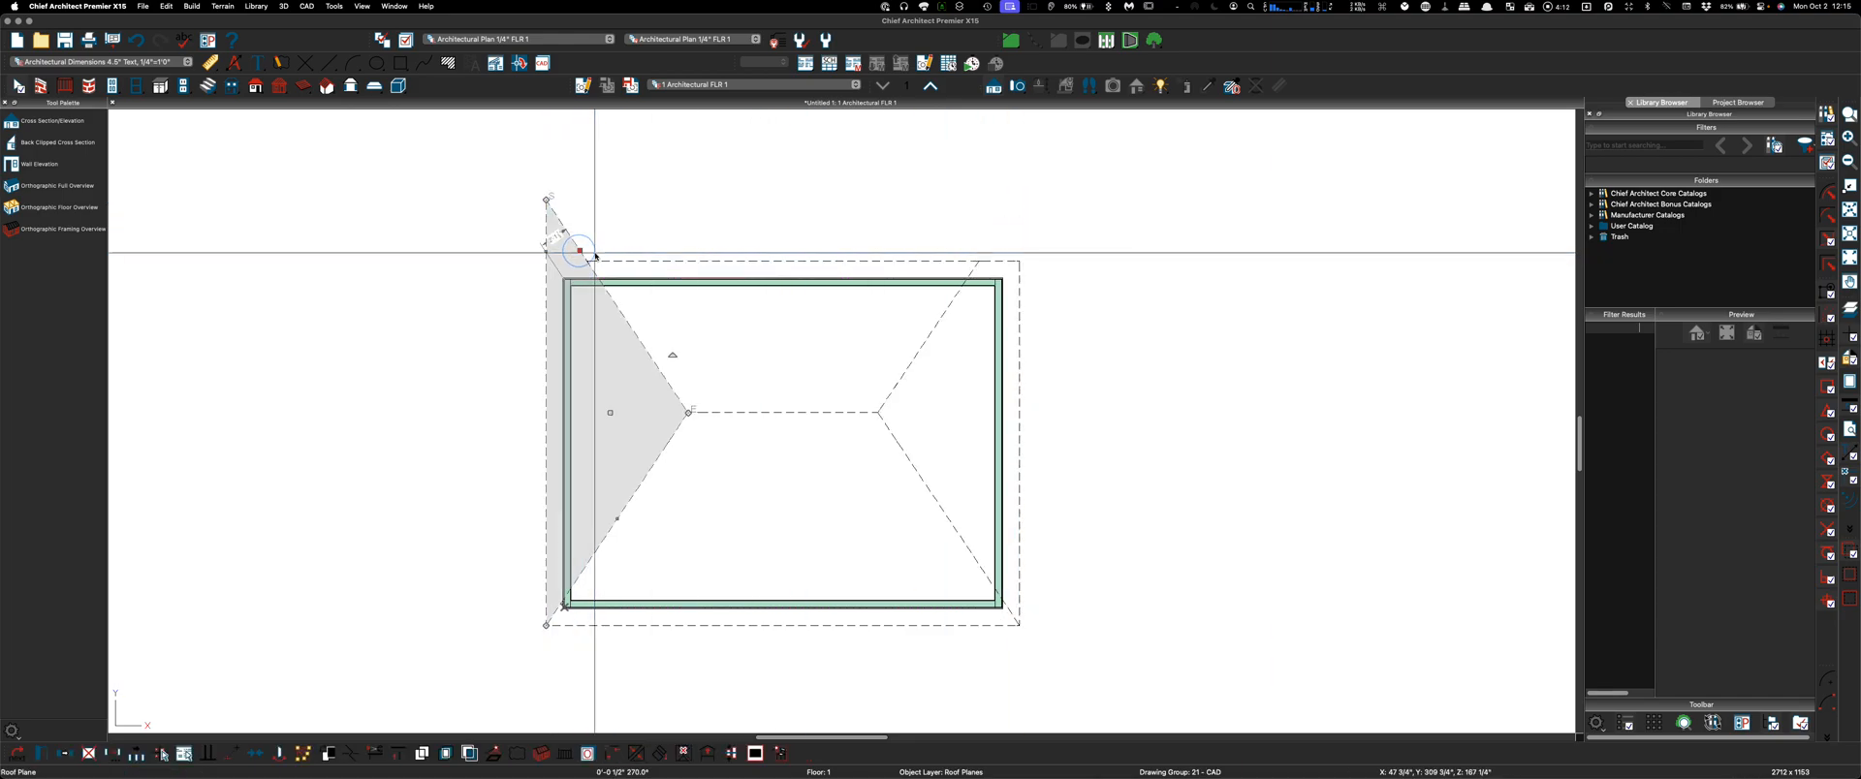
pyautogui.click(586, 263)
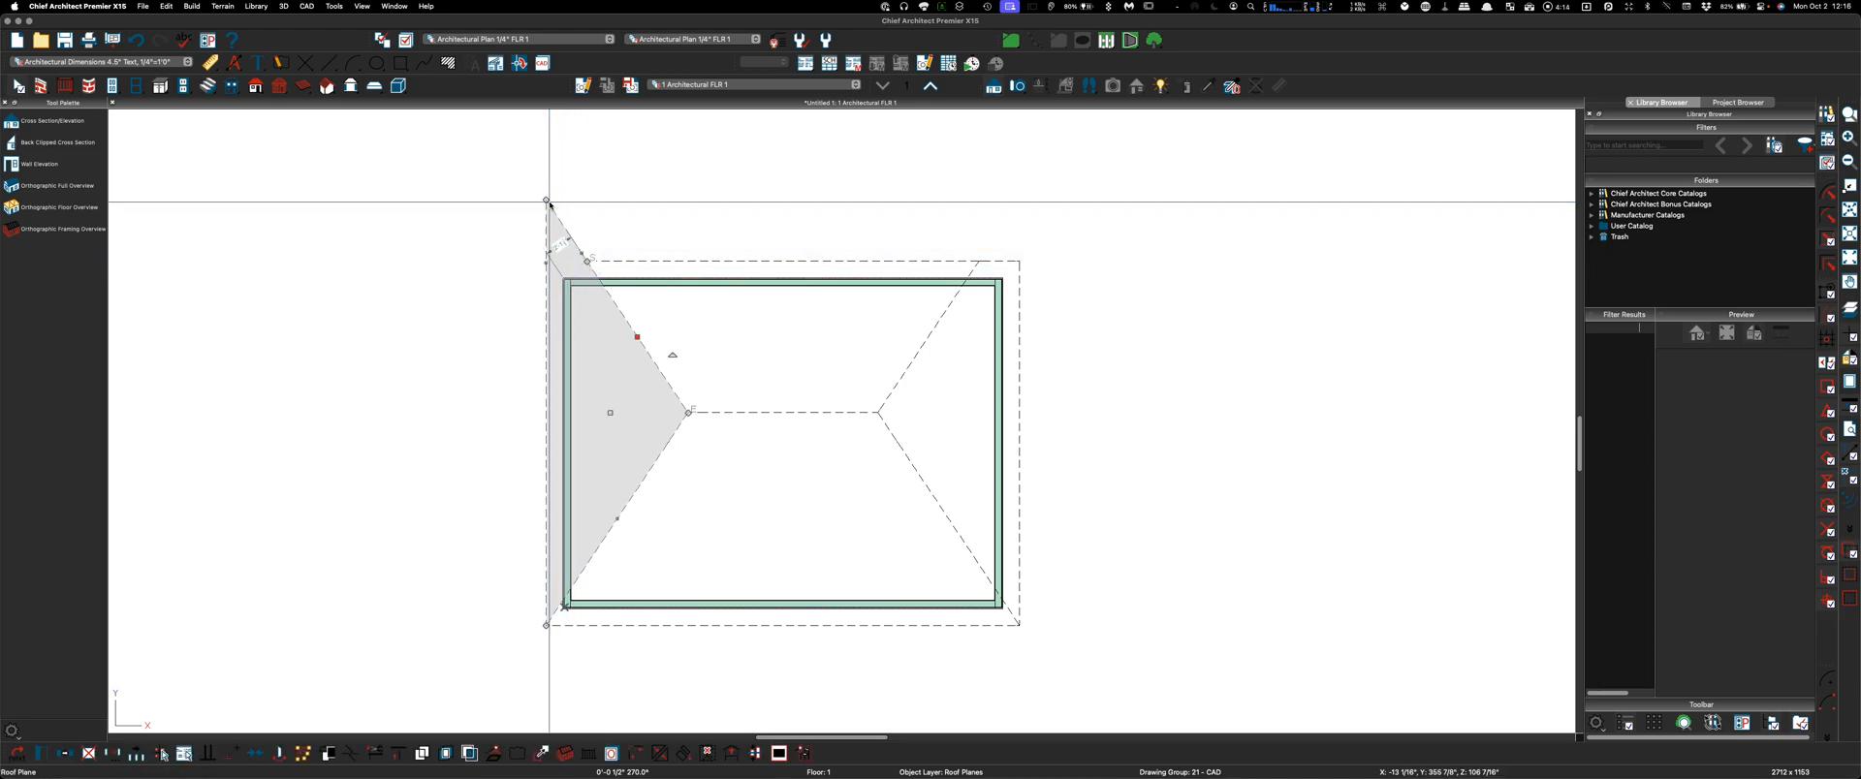
pyautogui.moveTo(545, 200); pyautogui.dragTo(546, 262)
pyautogui.press('Escape')
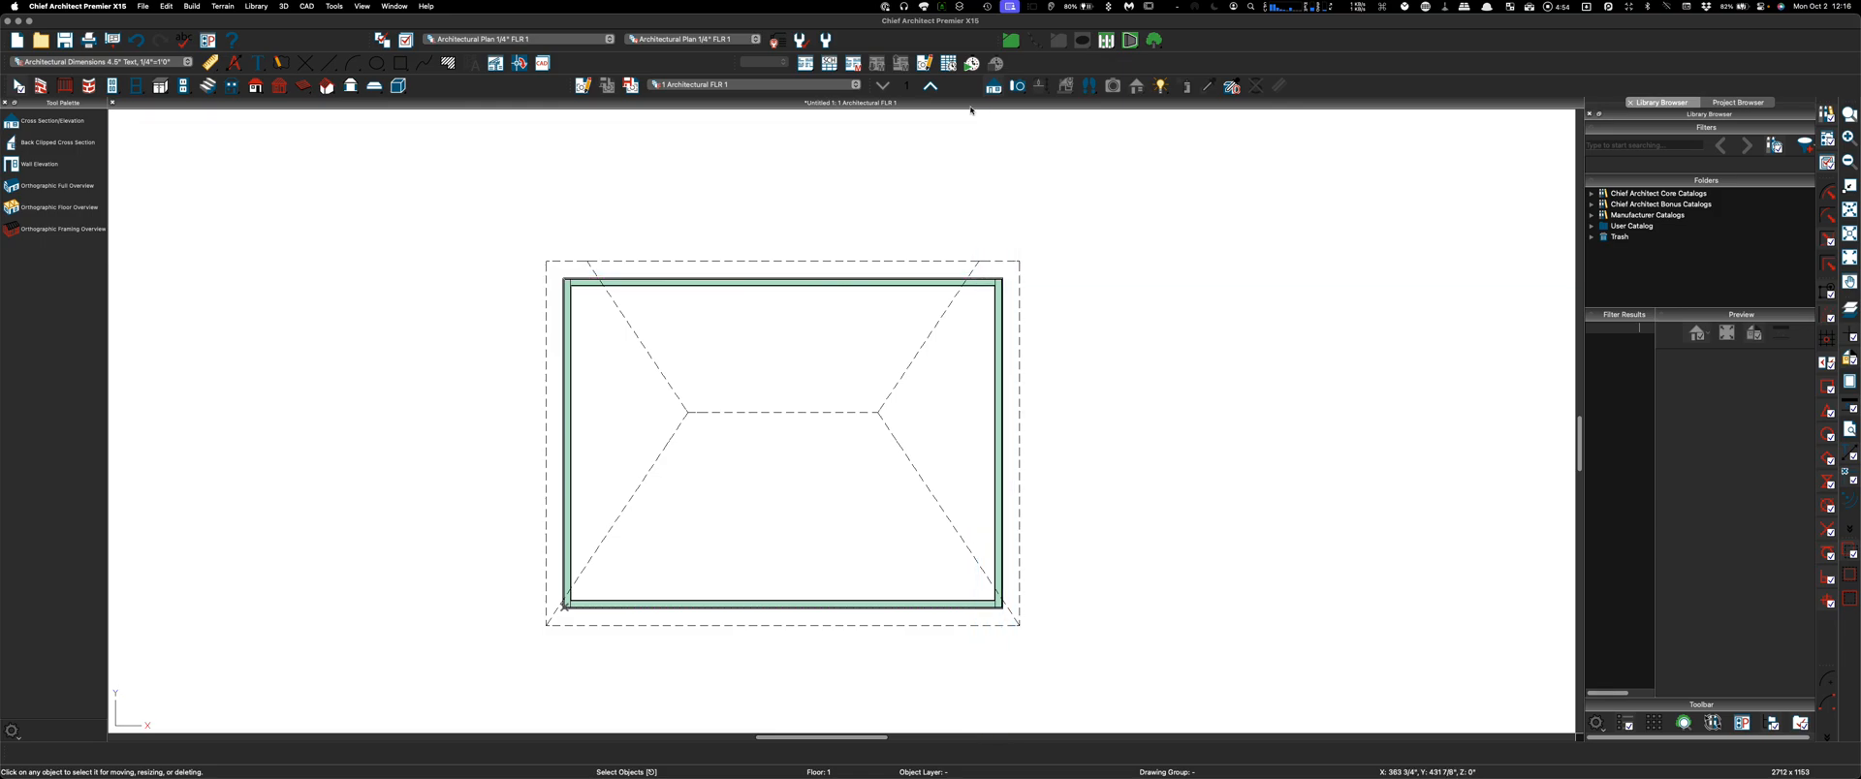
# Examine the modified hip roof from around the building in a perspective full overview, and return to the floor plan
pyautogui.click(1018, 88)
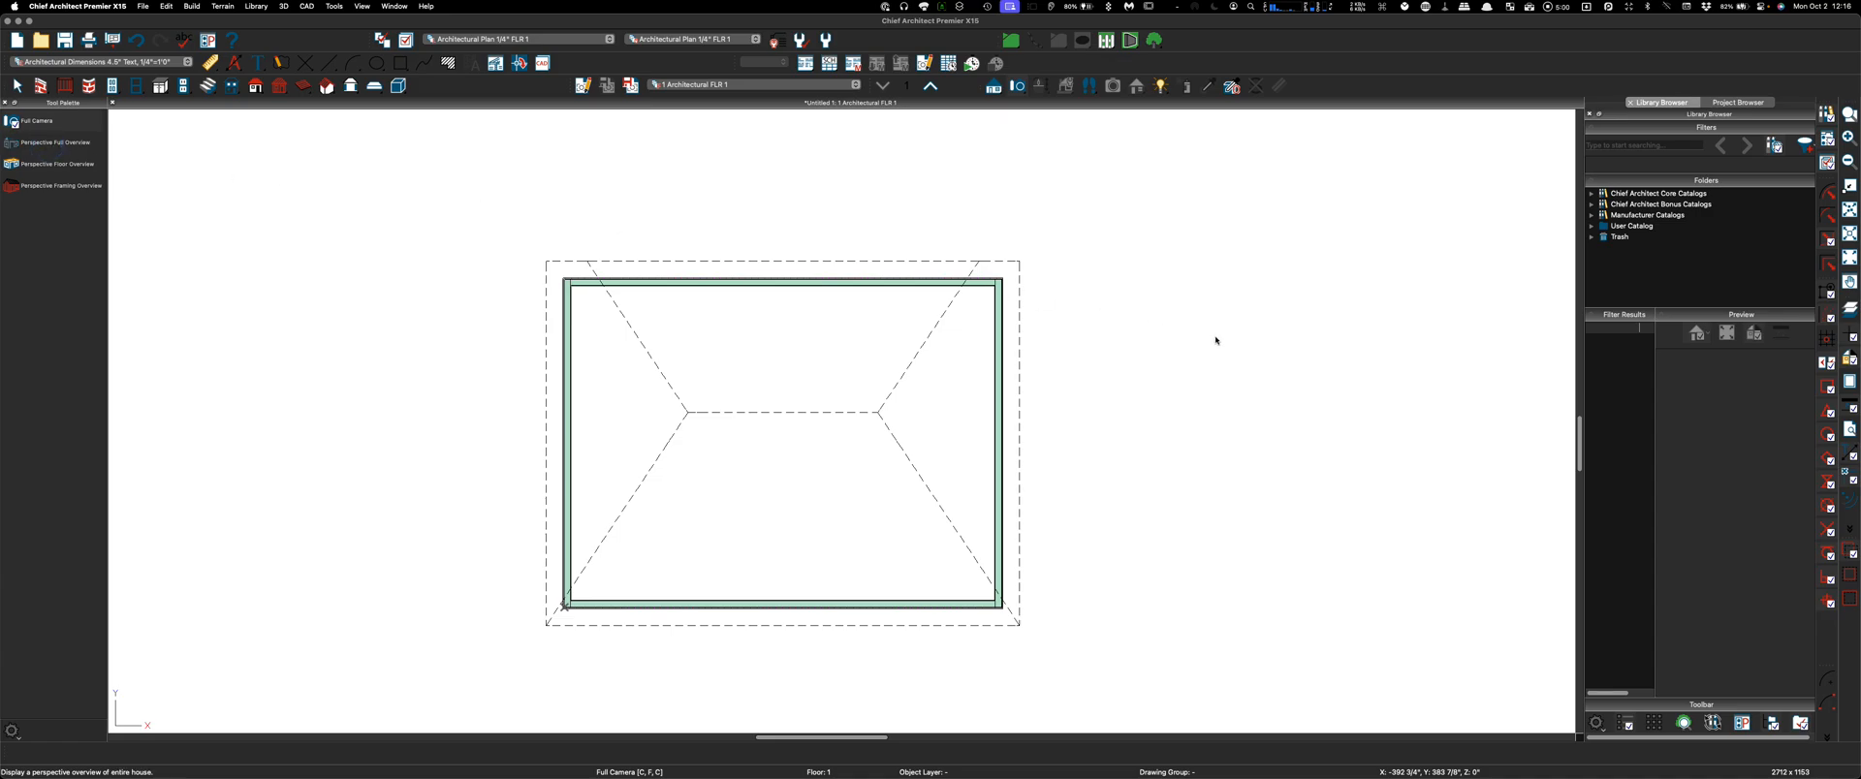
pyautogui.moveTo(1211, 339); pyautogui.dragTo(974, 330)
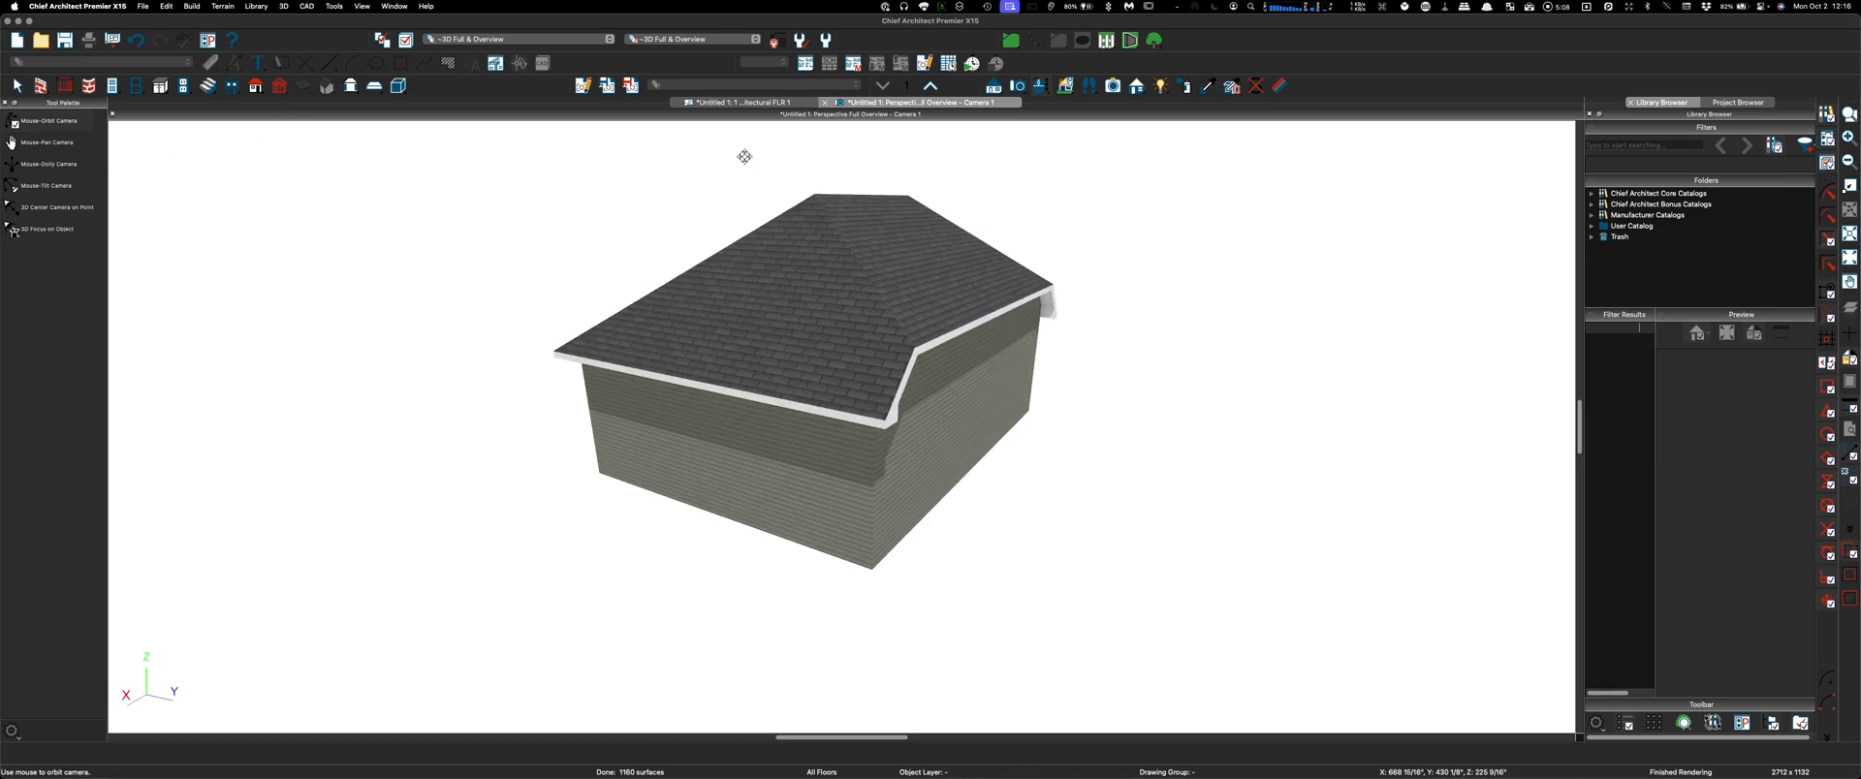
pyautogui.click(744, 103)
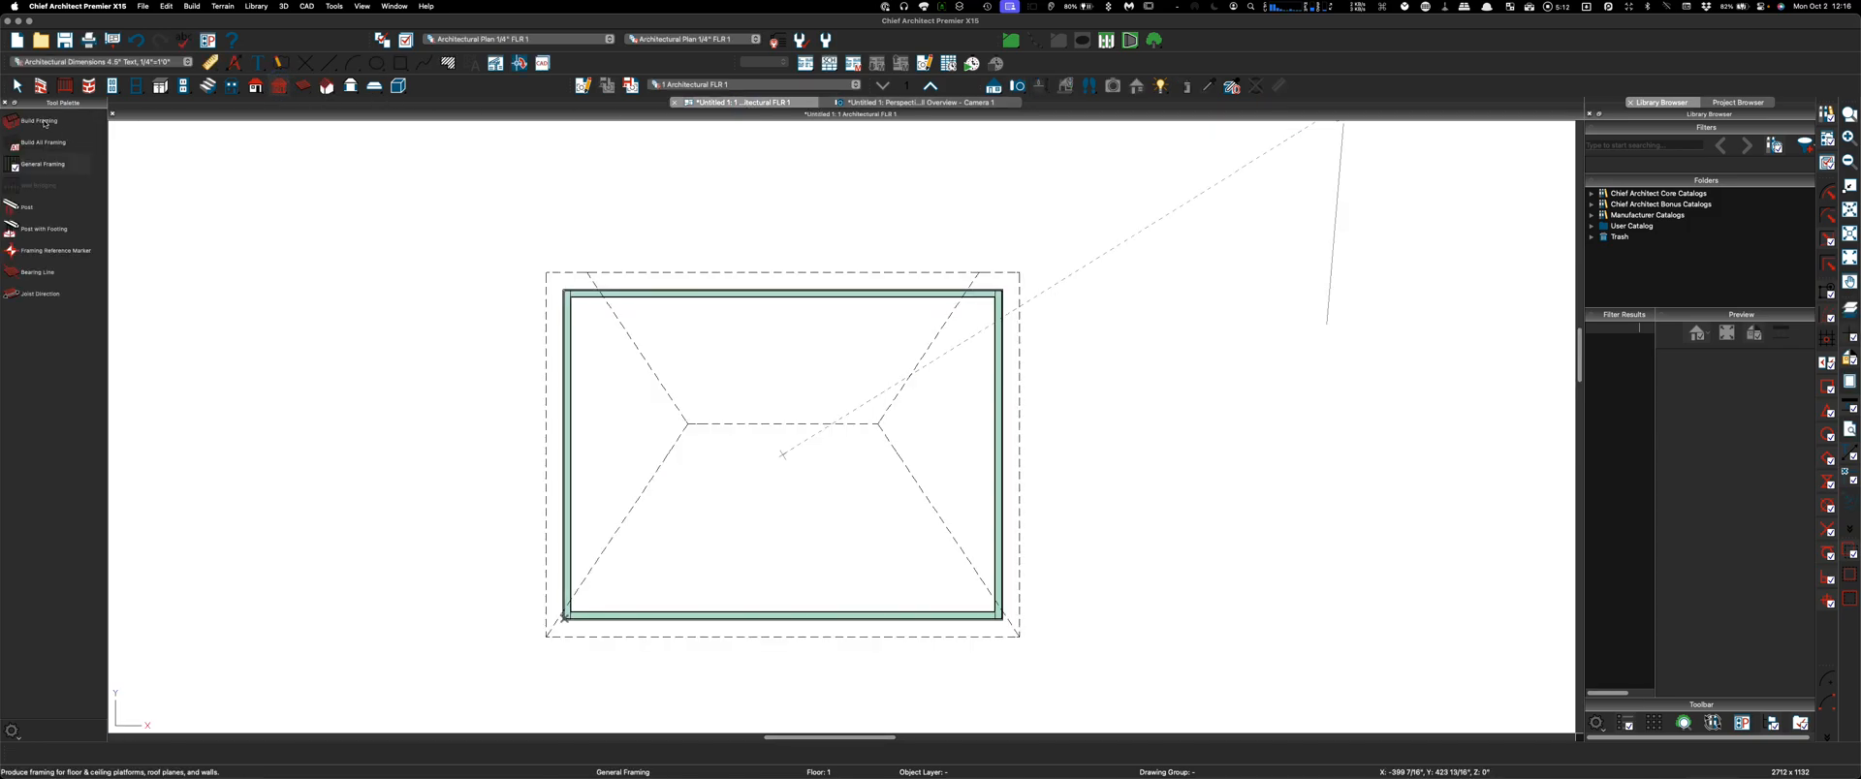
# Build all framing for the building, including its walls and roof planes
pyautogui.click(40, 122)
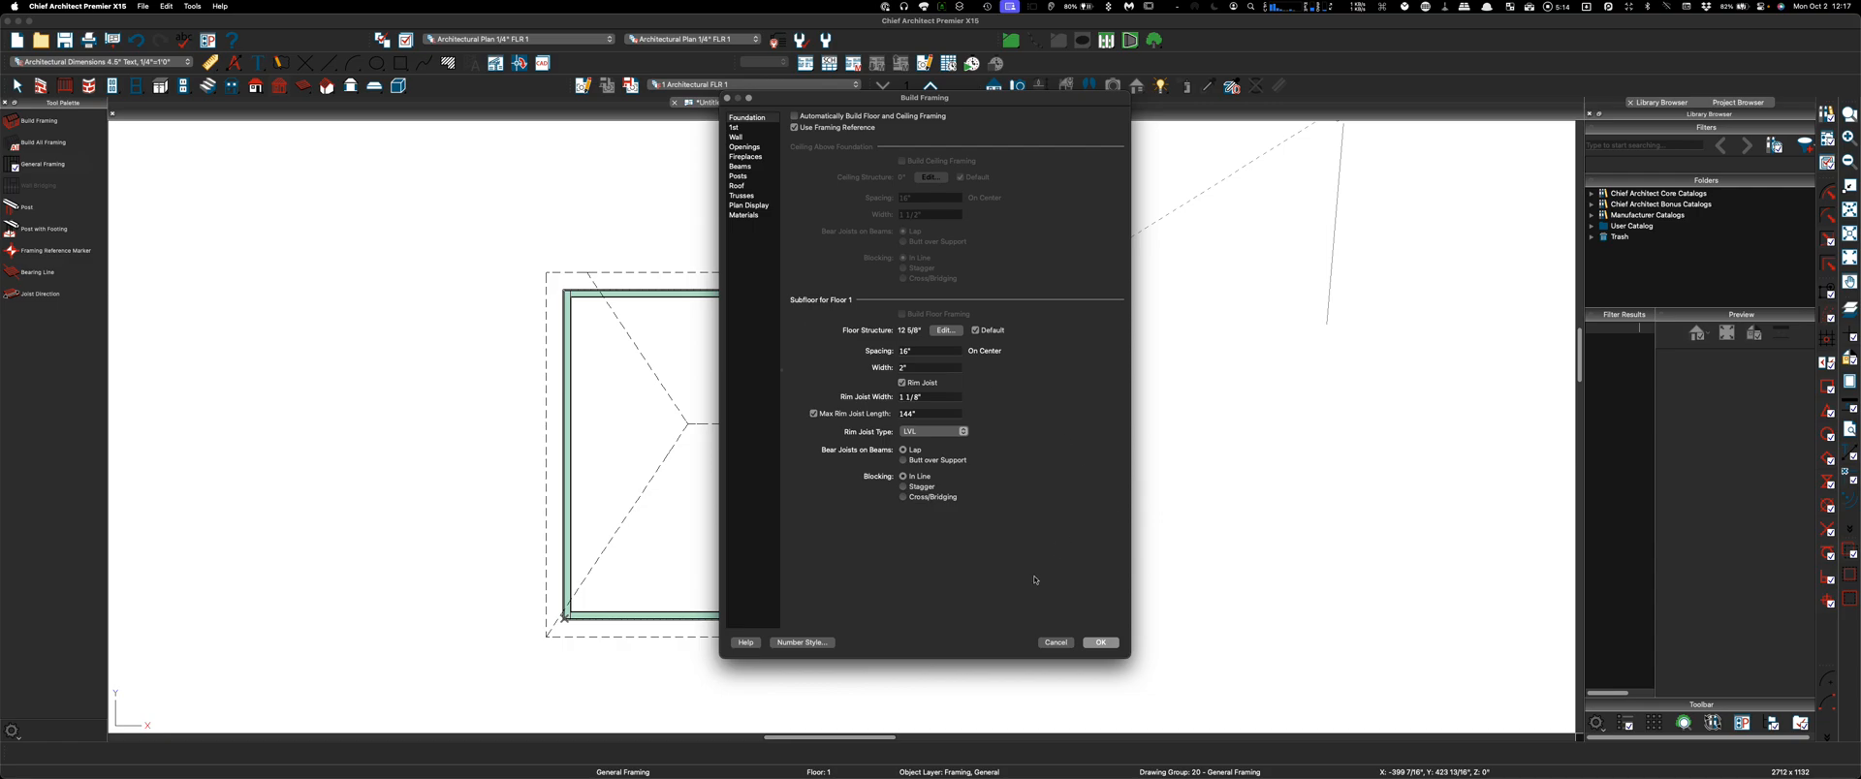
pyautogui.click(1054, 641)
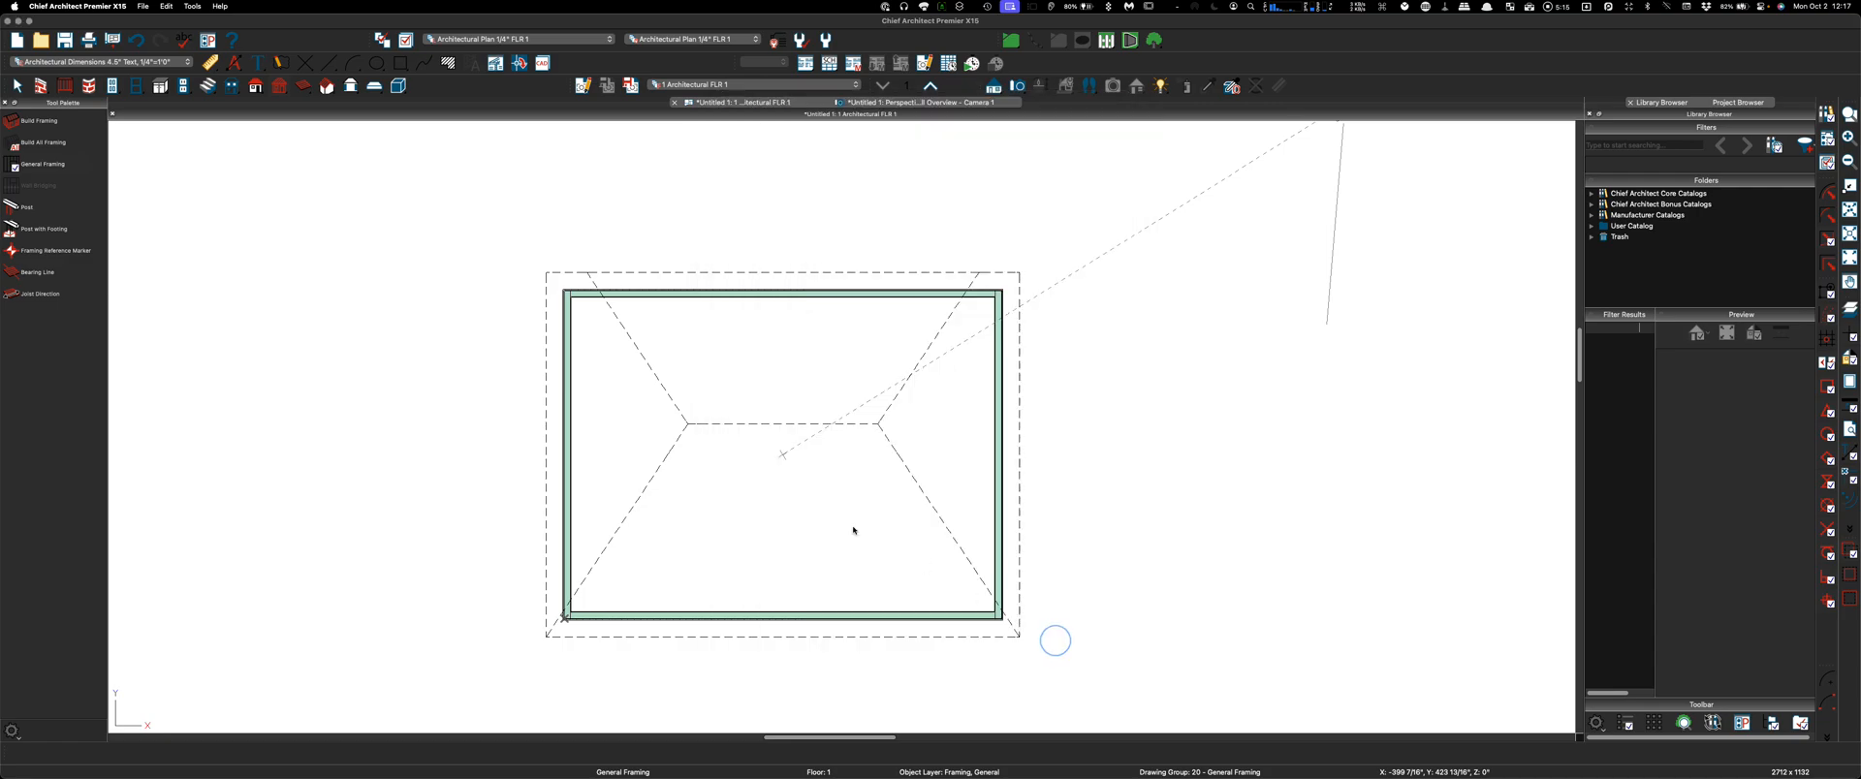
pyautogui.click(43, 143)
pyautogui.click(1033, 414)
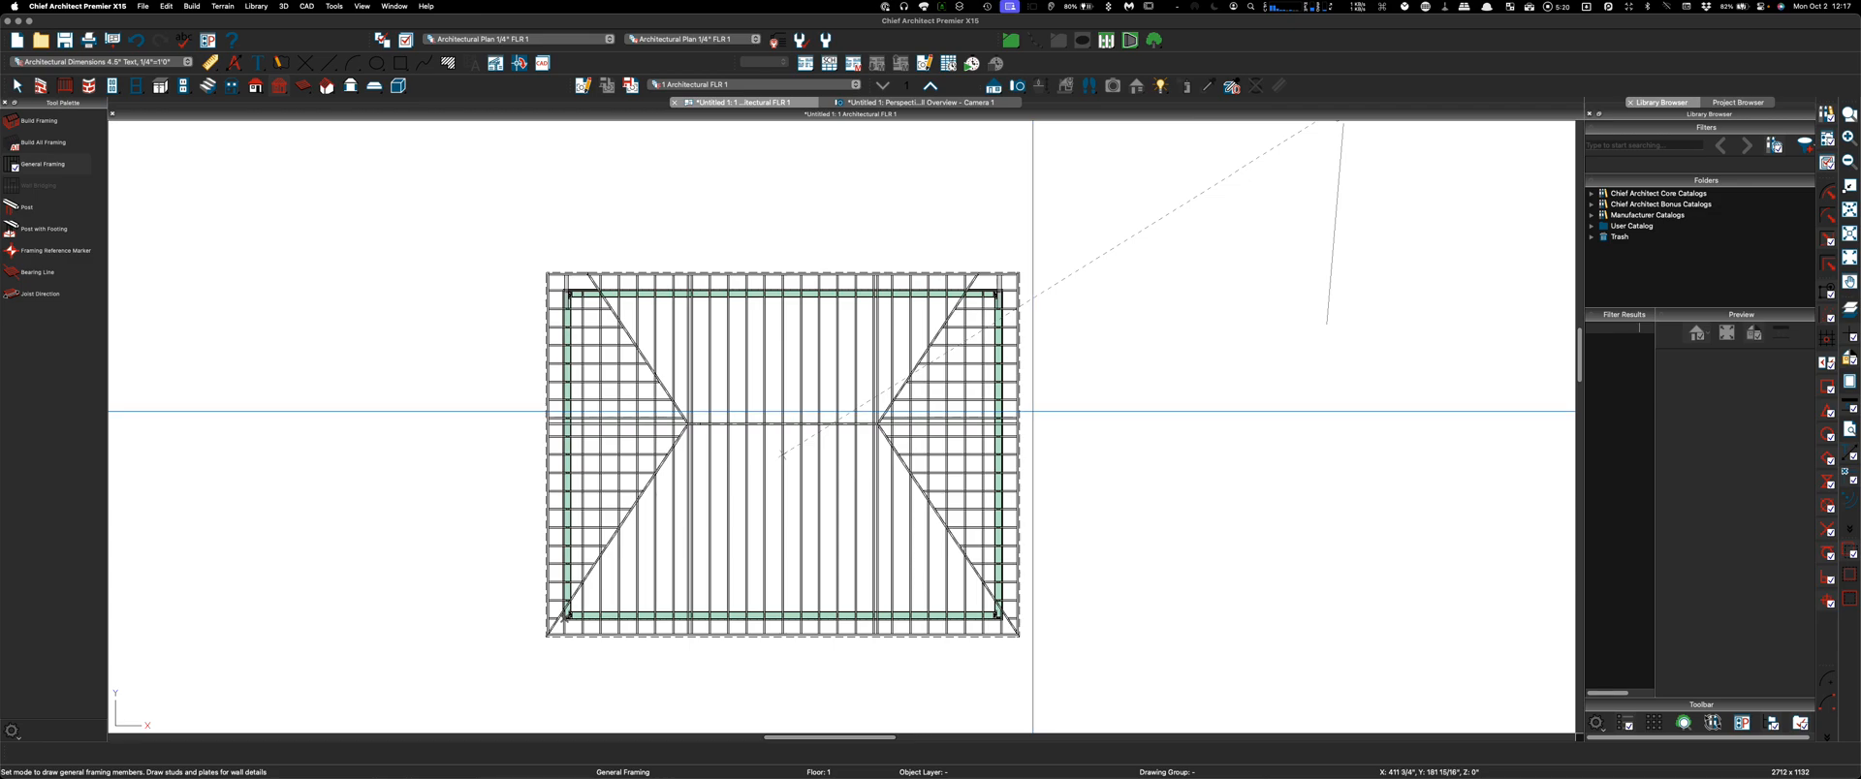
# Open a perspective framing overview of the building
pyautogui.scroll(2, 588, 273)
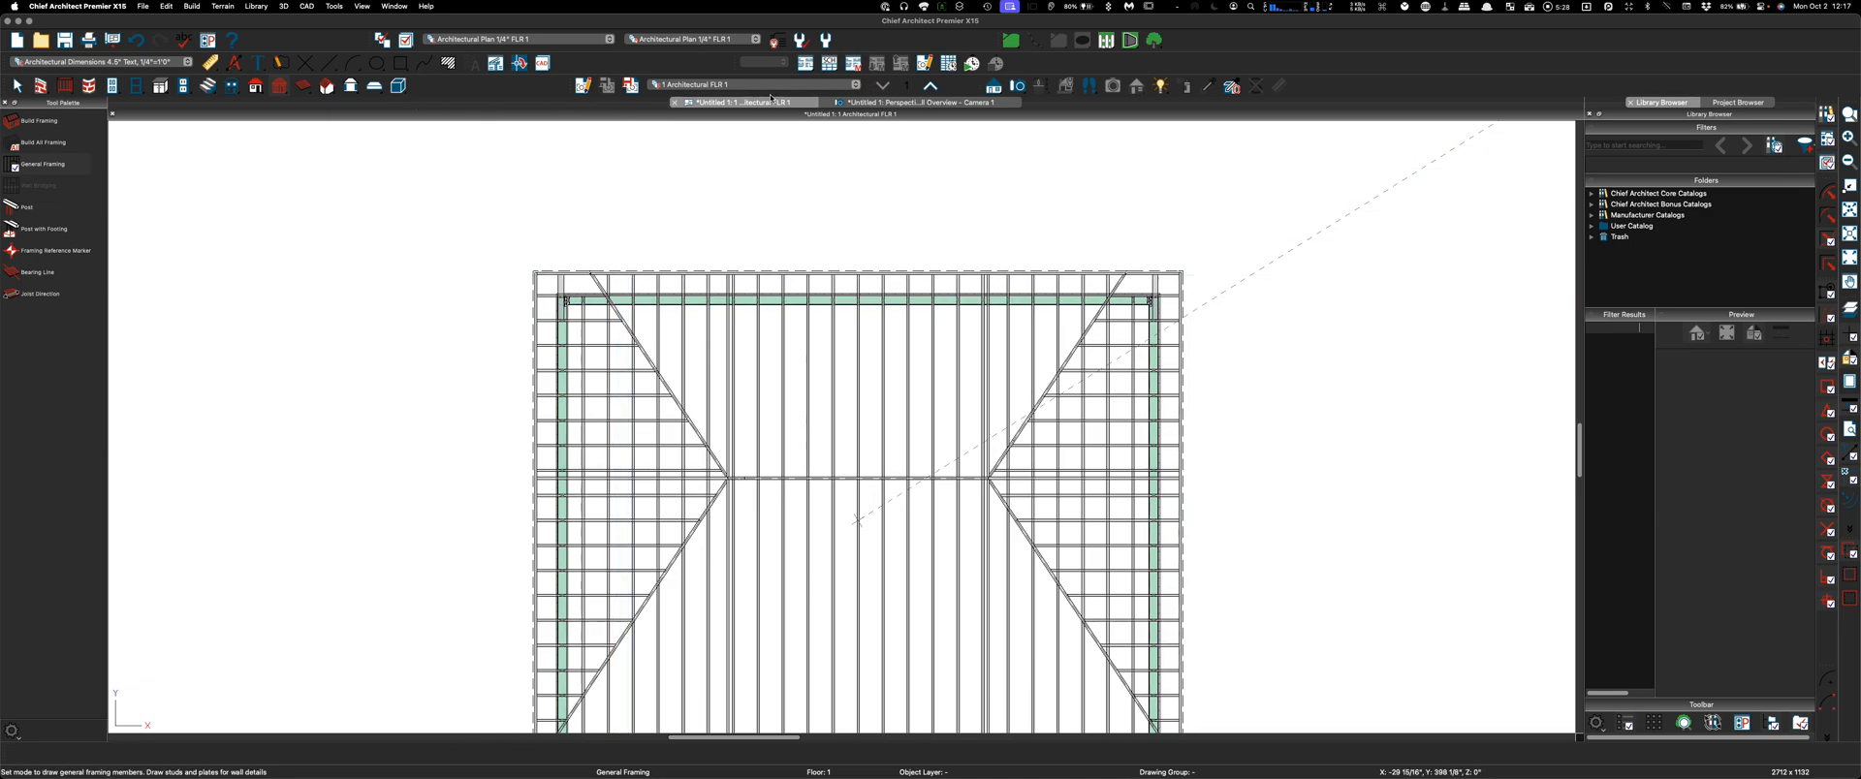
pyautogui.click(993, 85)
pyautogui.click(55, 188)
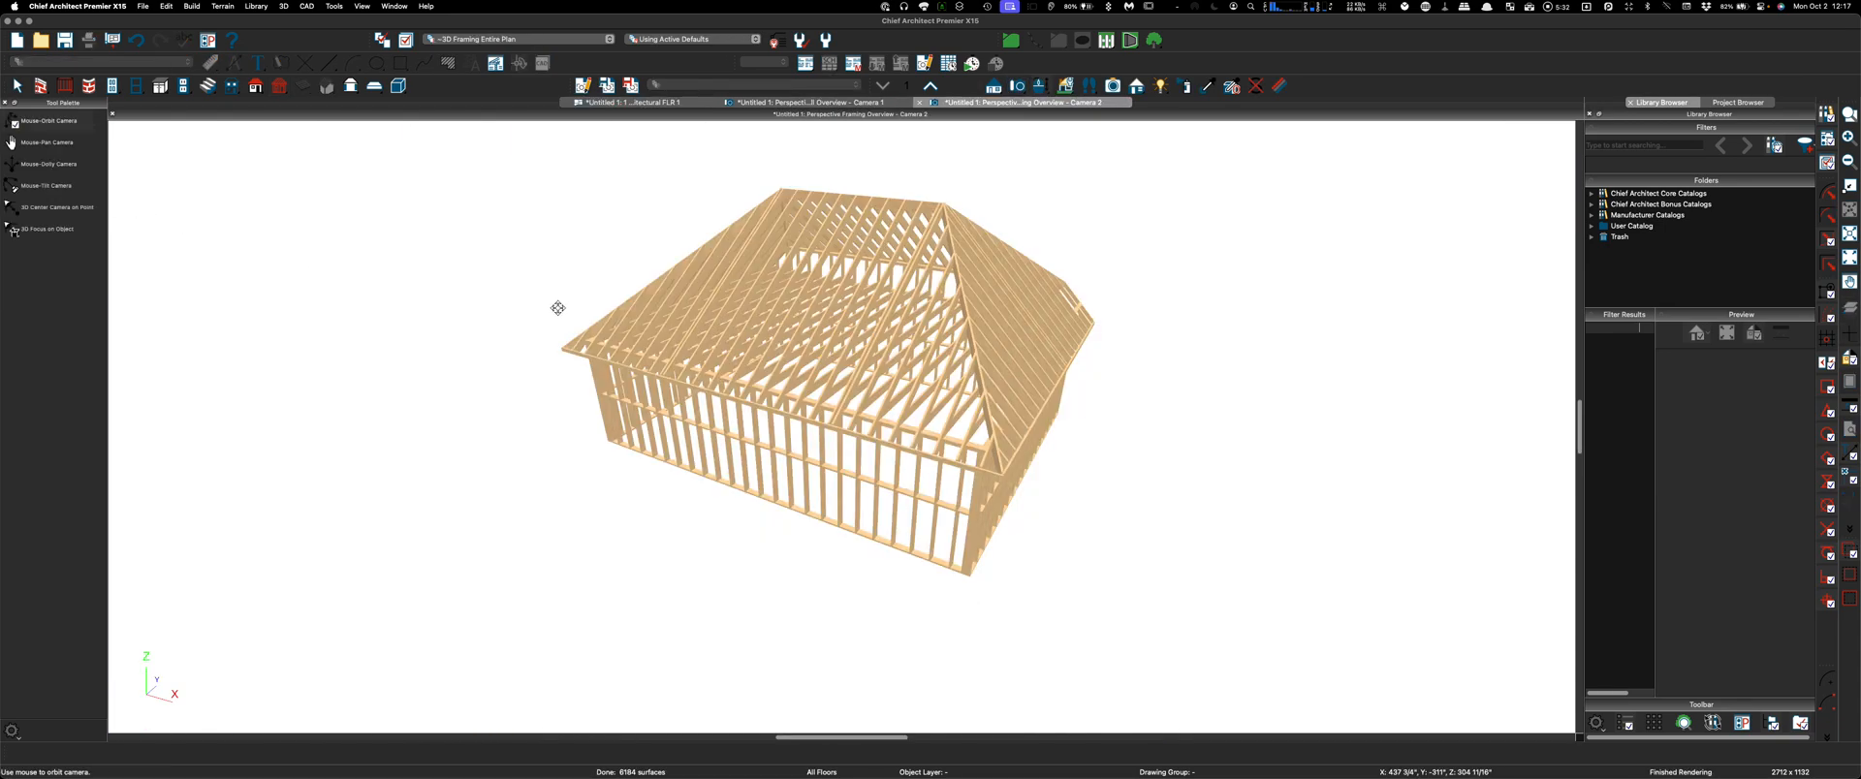
# Examine the wall framing beneath the raised roof plane and the rafters at its eave corners from several angles
pyautogui.moveTo(1109, 361); pyautogui.dragTo(847, 310)
pyautogui.scroll(5, 857, 341)
pyautogui.scroll(2, 887, 338)
pyautogui.scroll(-5, 793, 327)
pyautogui.scroll(5, 842, 309)
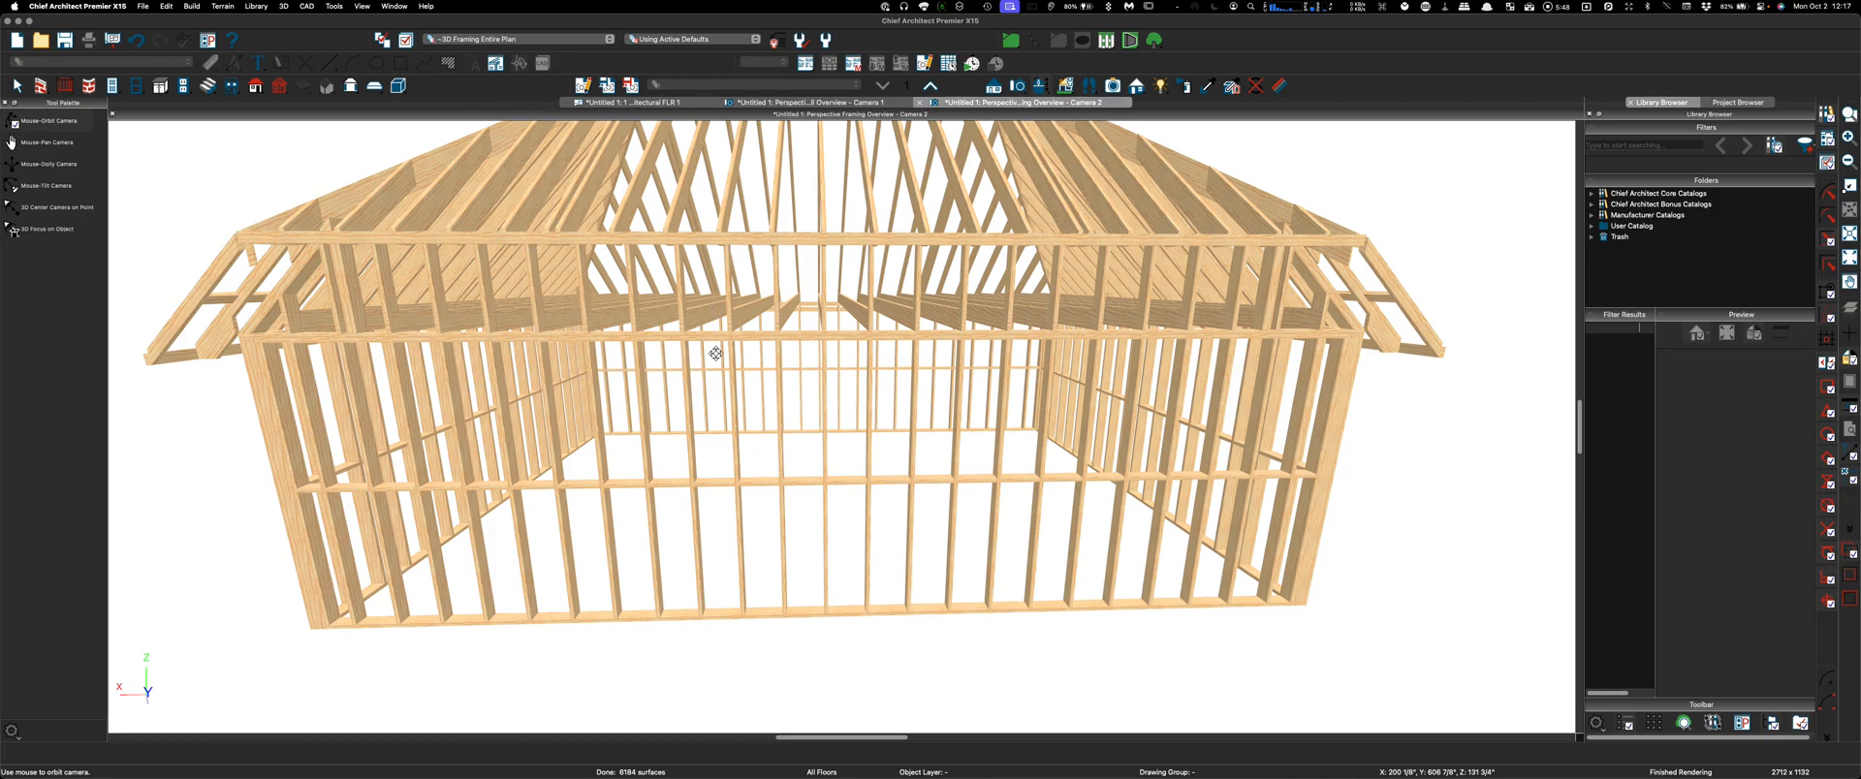
pyautogui.moveTo(724, 336); pyautogui.dragTo(733, 328)
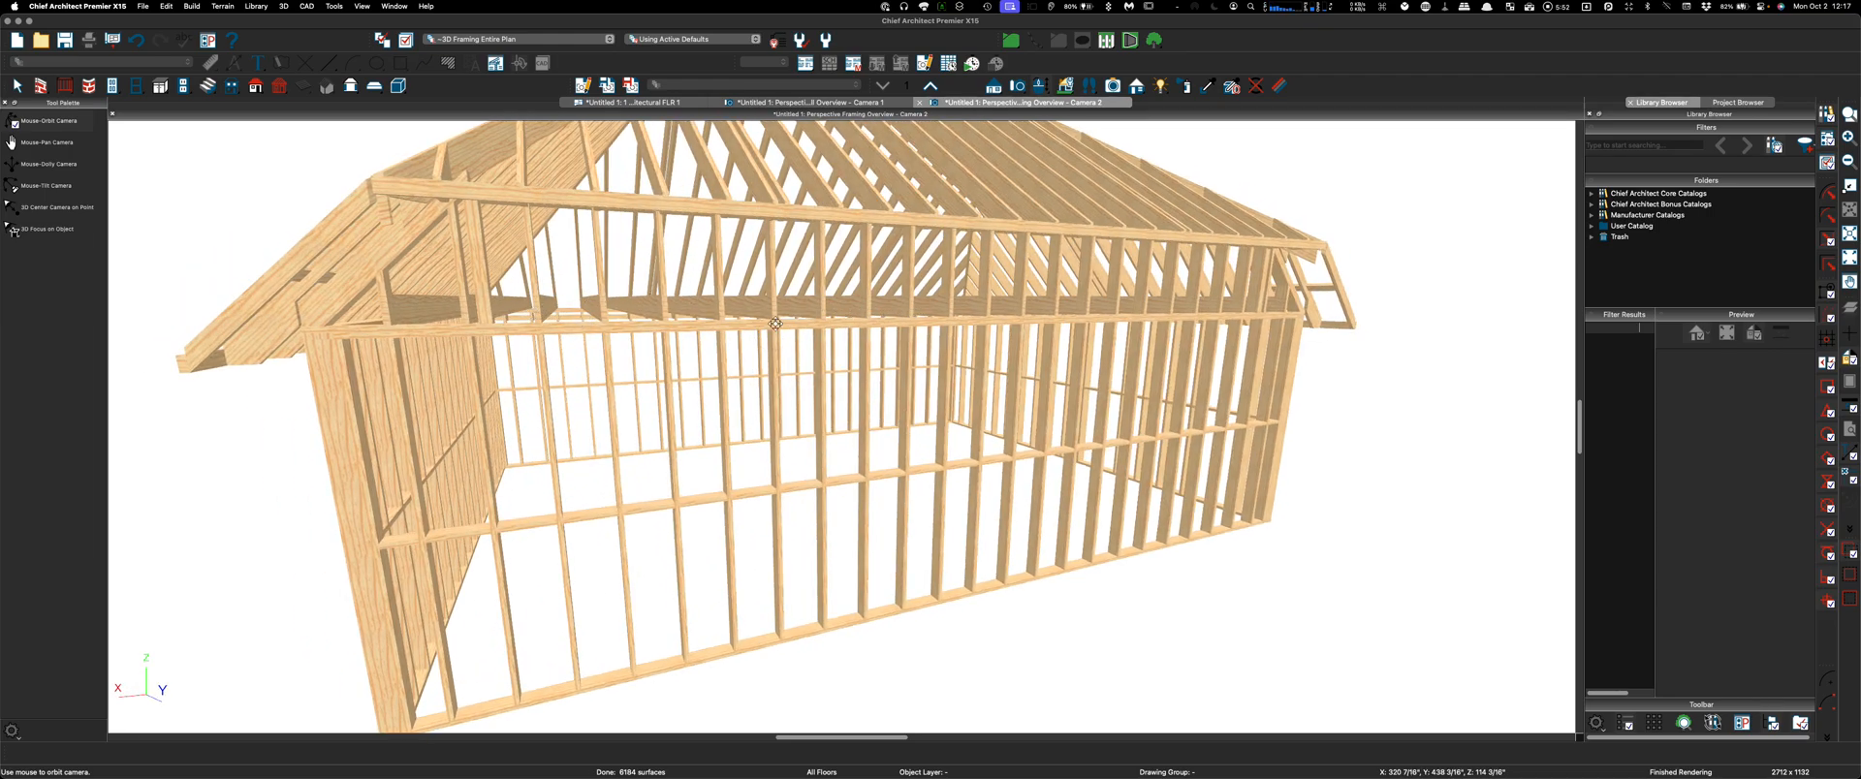
pyautogui.moveTo(1202, 340); pyautogui.dragTo(889, 363)
pyautogui.moveTo(679, 349); pyautogui.dragTo(549, 351)
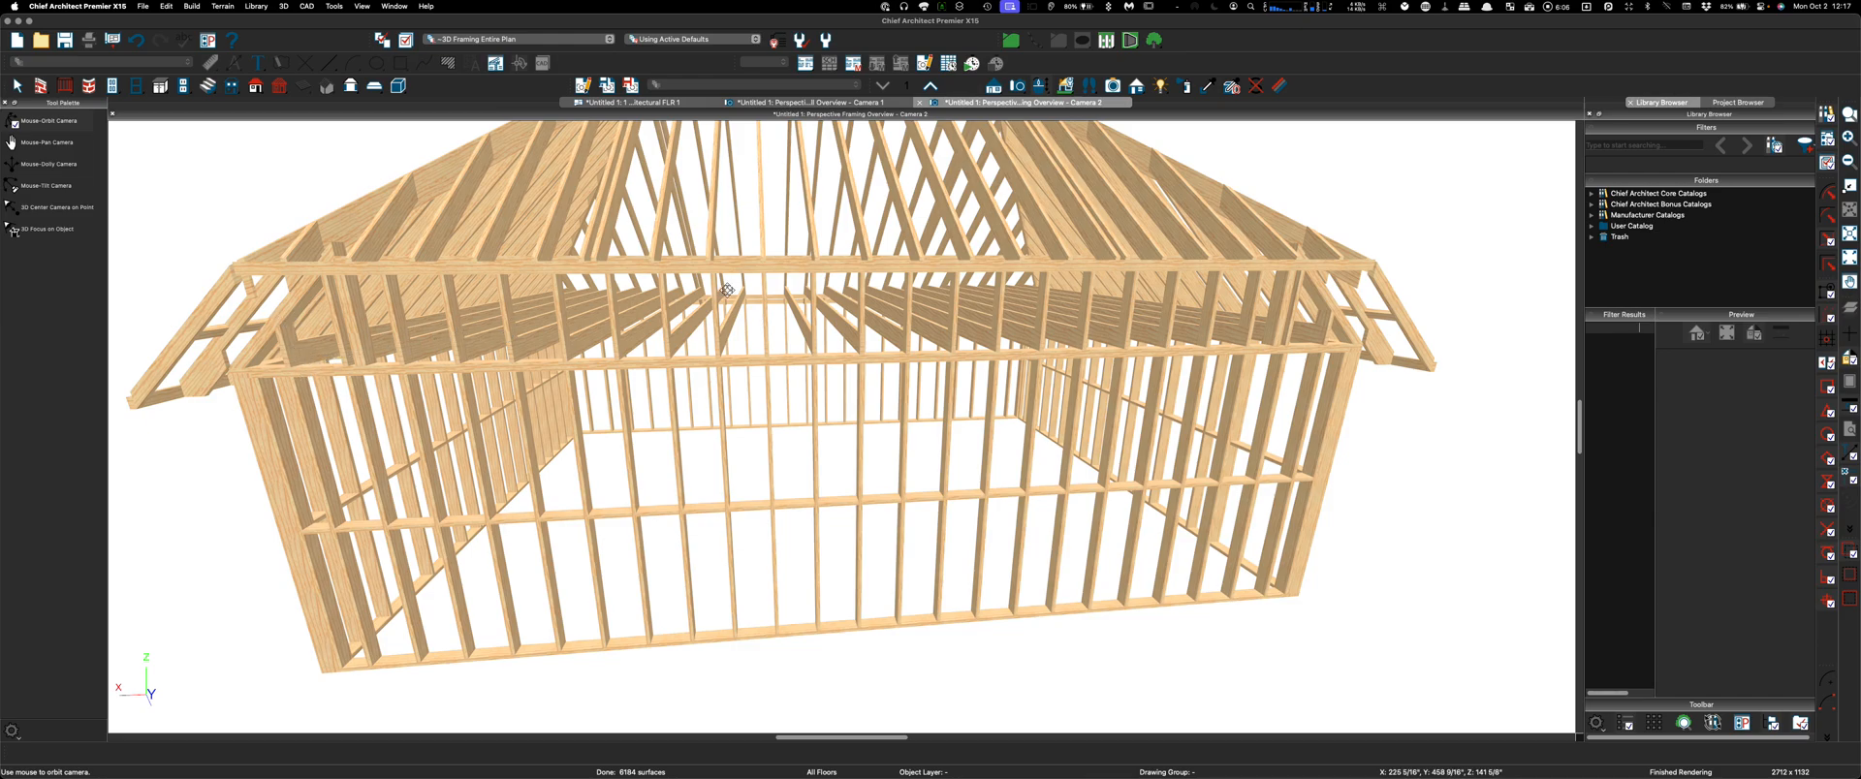
pyautogui.moveTo(1023, 362); pyautogui.dragTo(1224, 236)
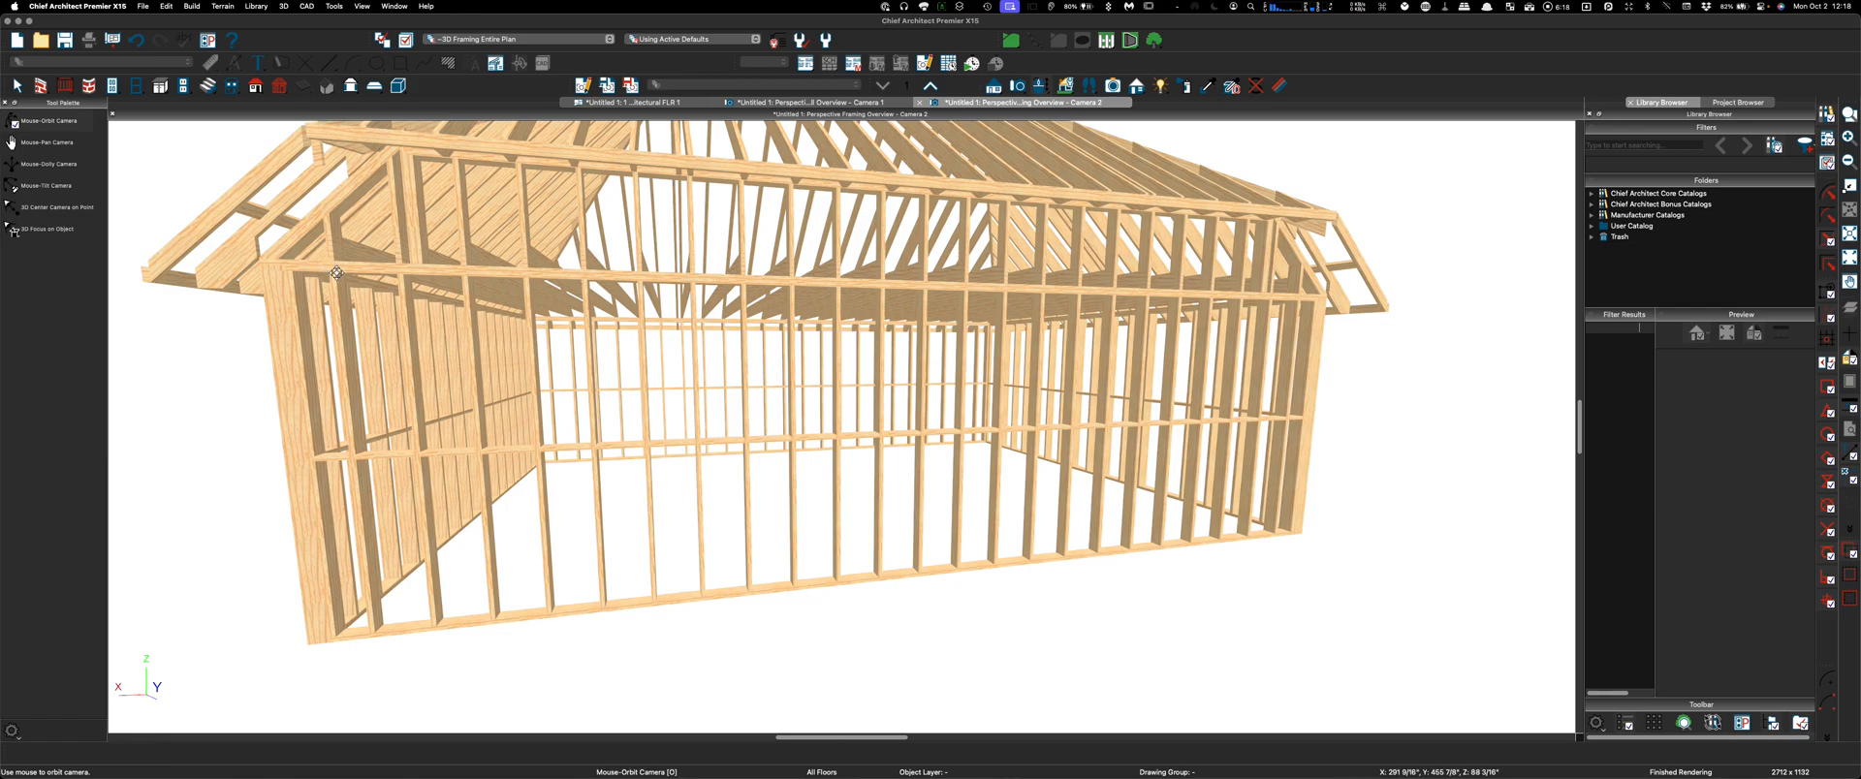
pyautogui.scroll(2, 337, 275)
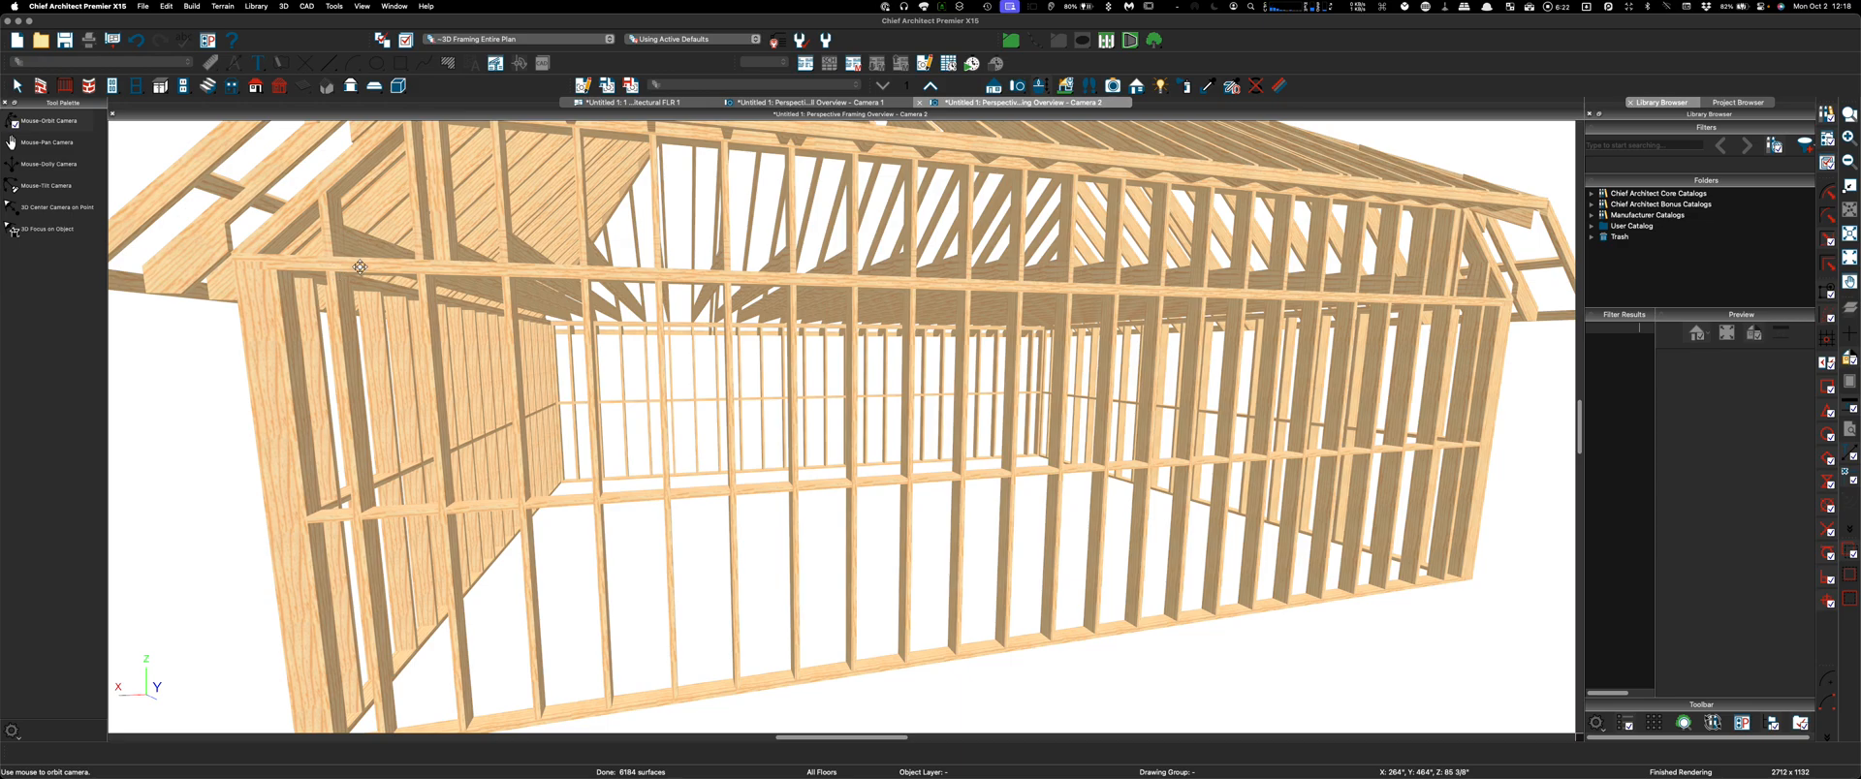
# Examine the double-height stud wall beneath the raised roof plane and its top plates from the front and both corners
pyautogui.moveTo(348, 346); pyautogui.dragTo(309, 350)
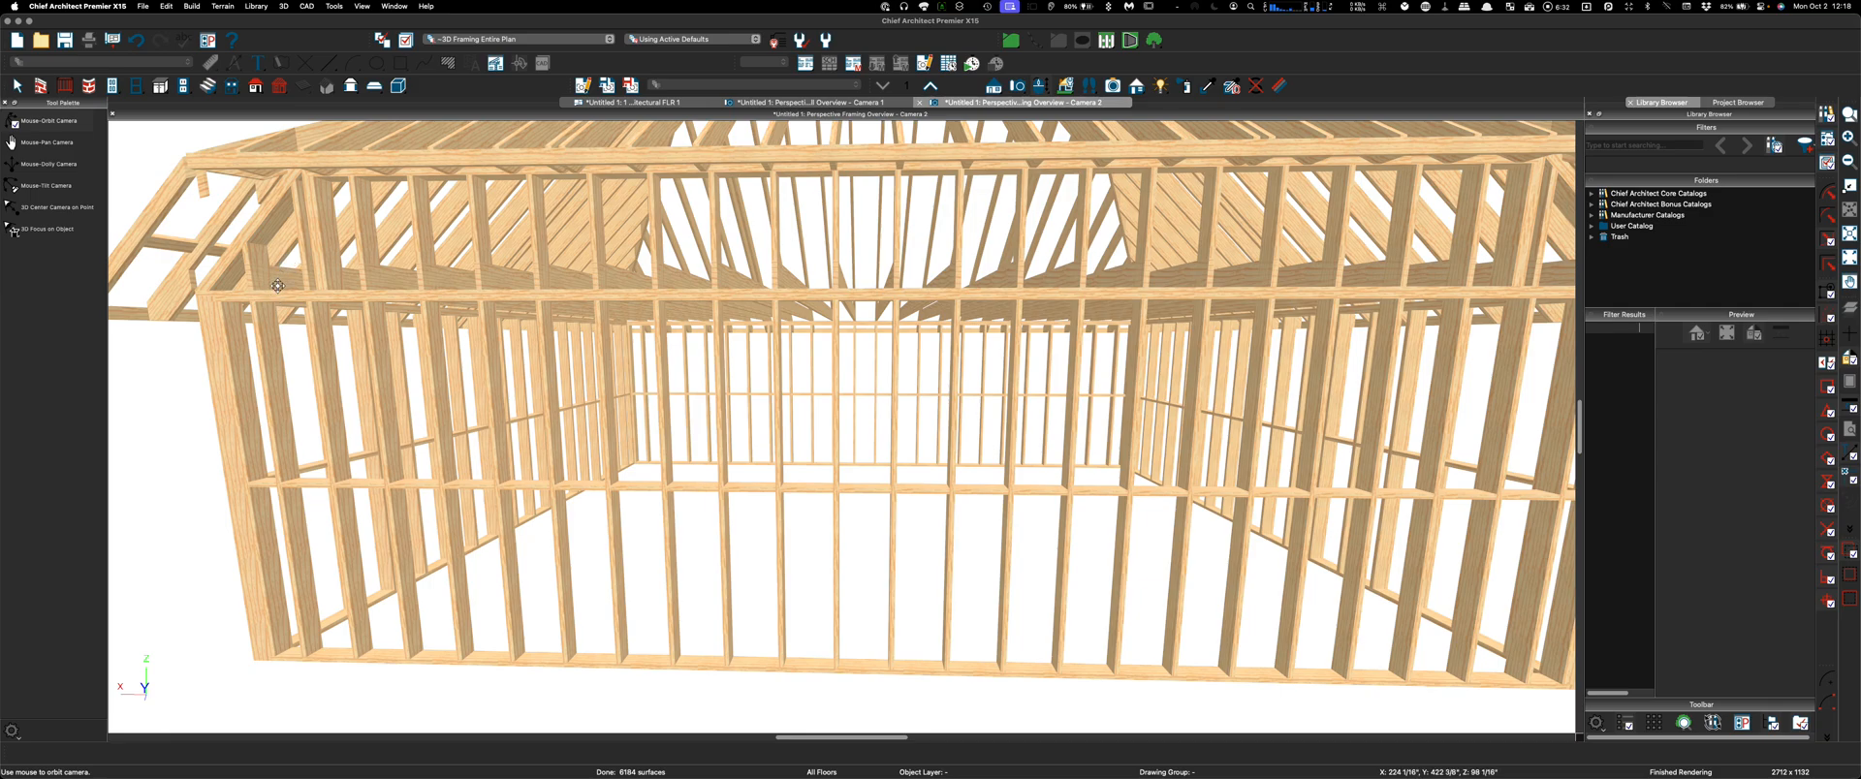
pyautogui.moveTo(272, 292); pyautogui.dragTo(381, 404)
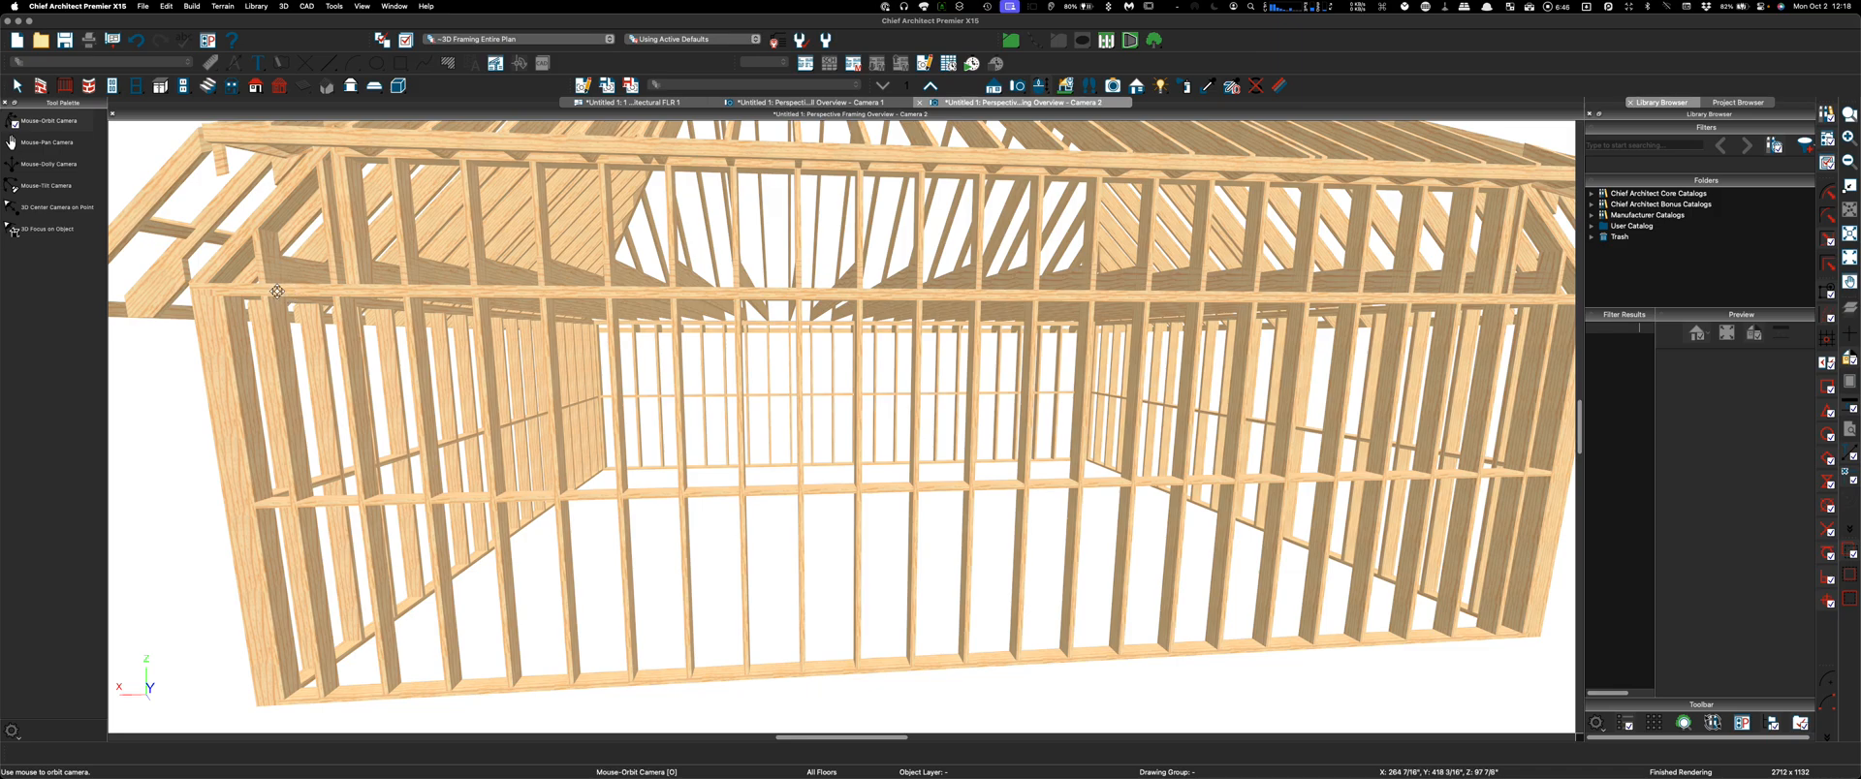
pyautogui.moveTo(495, 277); pyautogui.dragTo(507, 295)
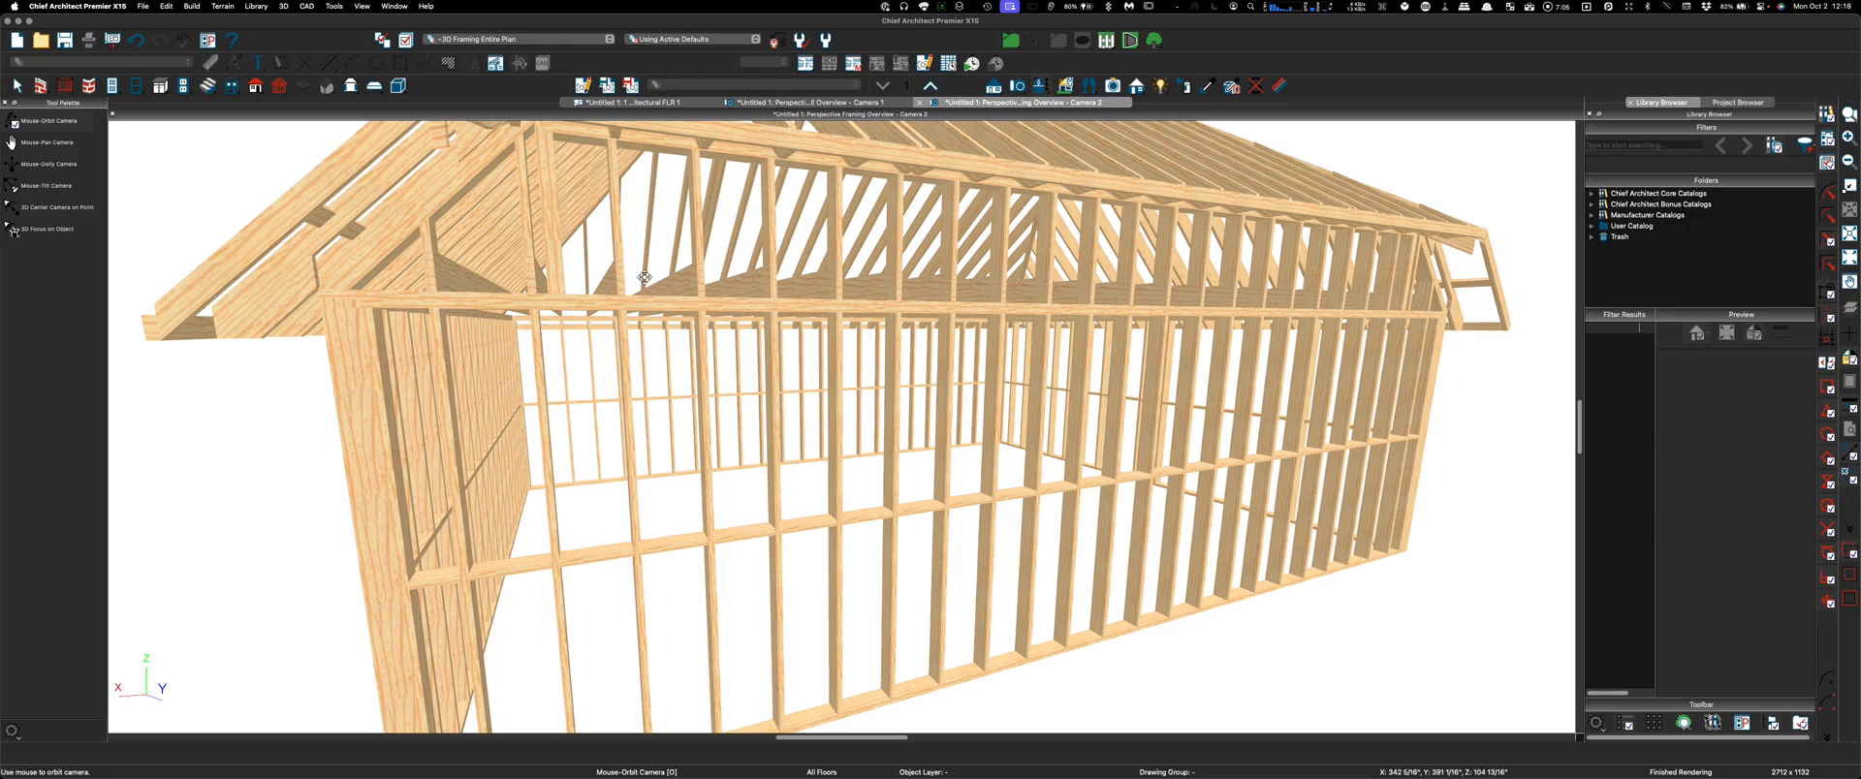
pyautogui.scroll(-5, 543, 266)
pyautogui.moveTo(661, 290); pyautogui.dragTo(713, 288)
pyautogui.scroll(5, 483, 288)
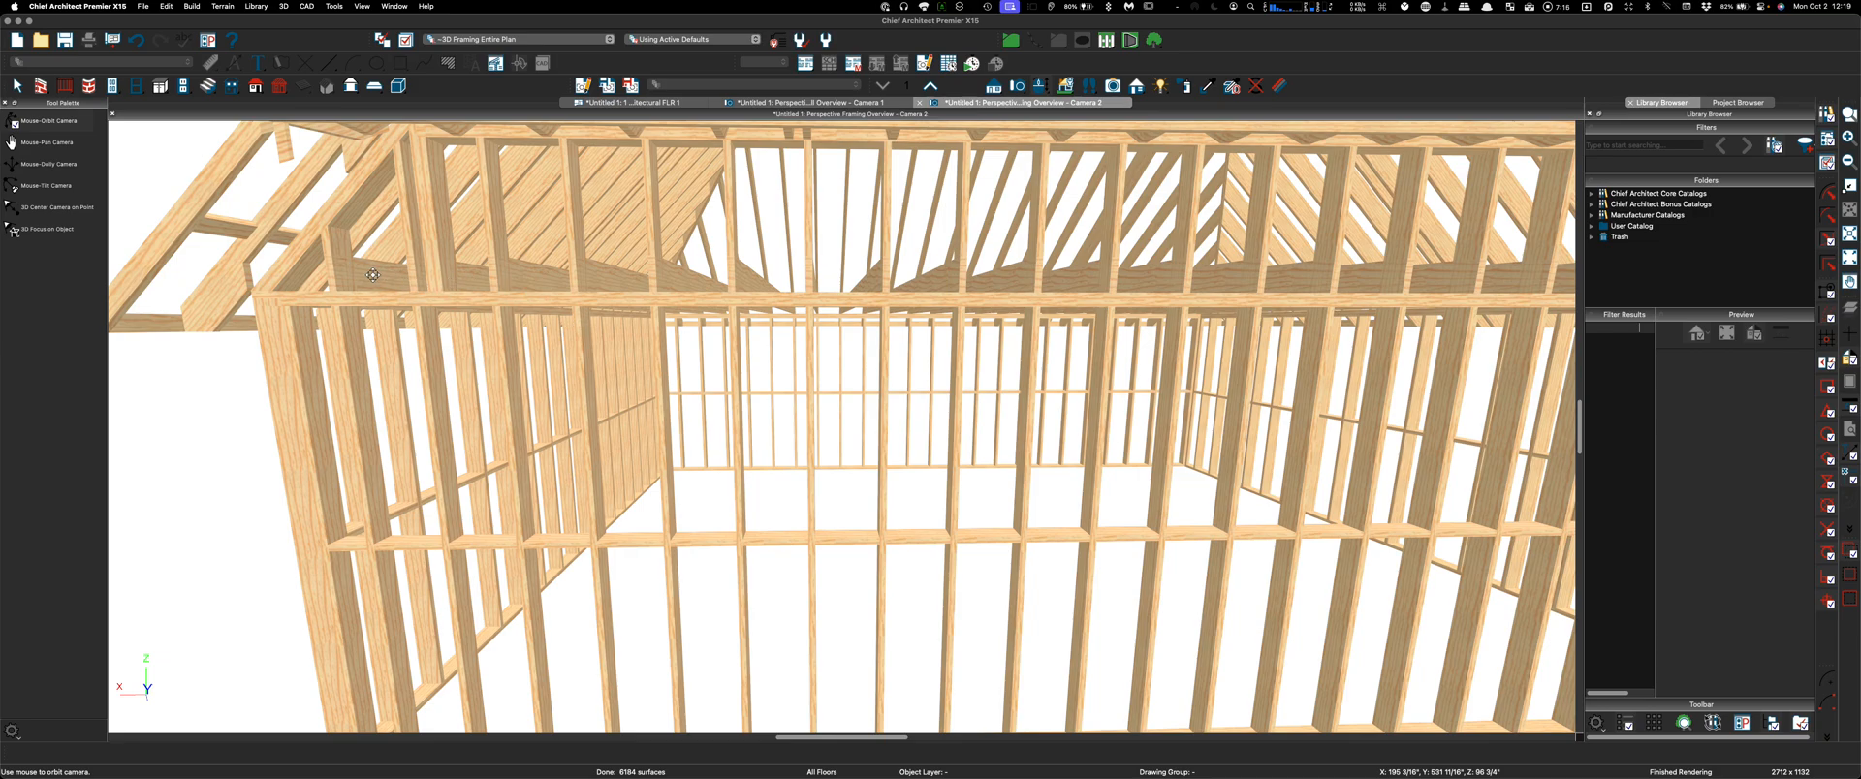
pyautogui.scroll(-5, 373, 275)
pyautogui.moveTo(1111, 268)
pyautogui.mouseDown()
pyautogui.moveTo(1073, 277)
pyautogui.moveTo(1124, 267)
pyautogui.mouseUp()
pyautogui.scroll(5, 1125, 267)
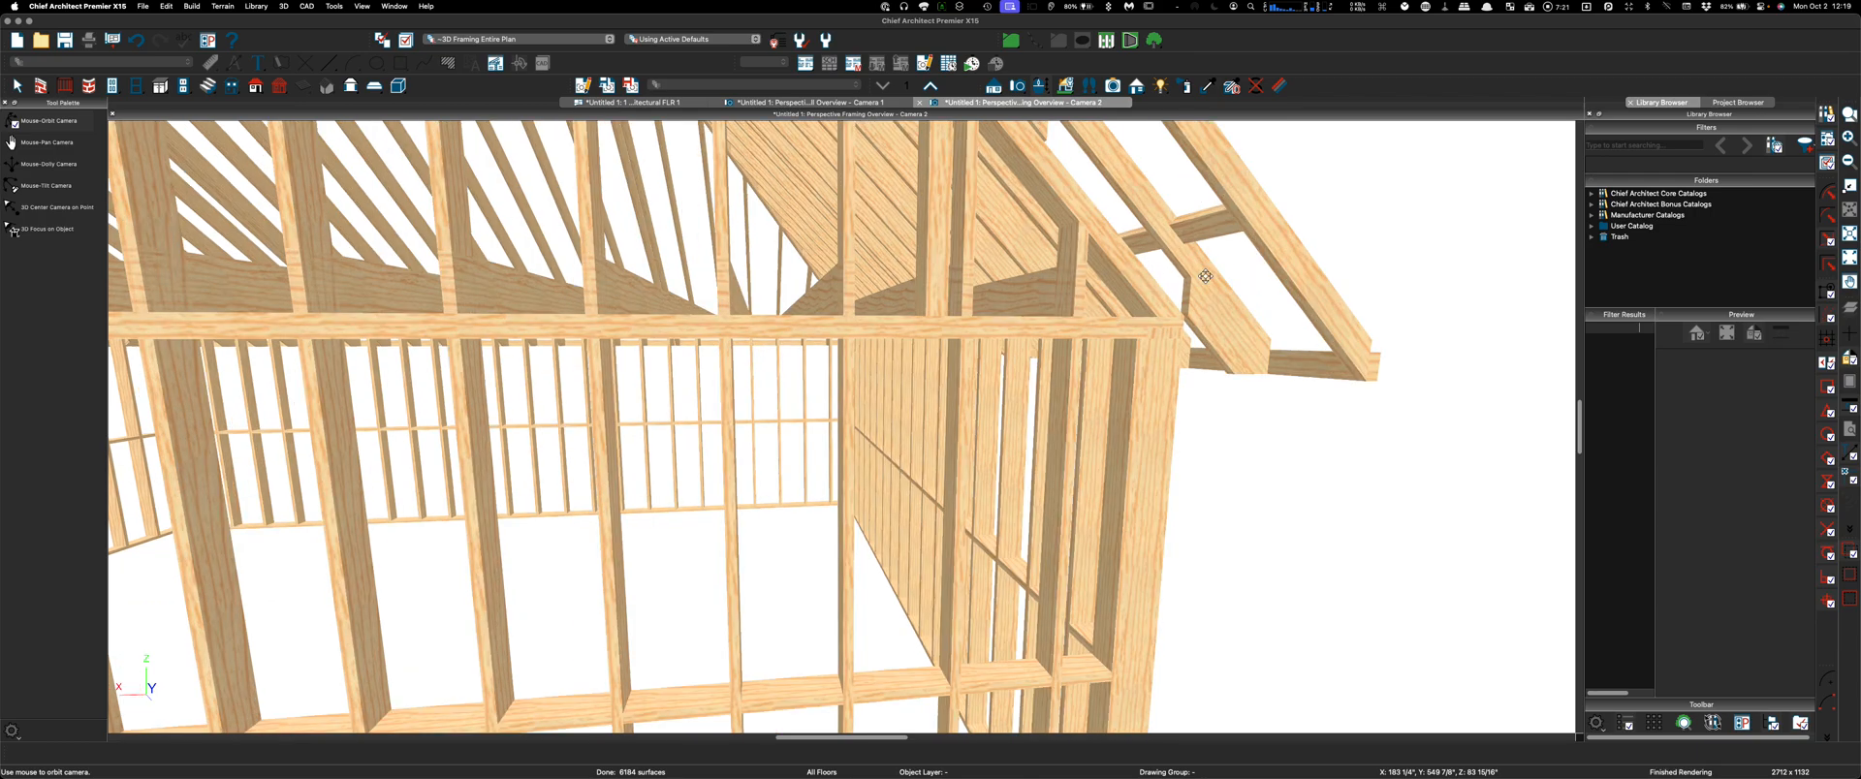
# Inspect the eave corner of the raised roof plane up close, including the rafter bearing, upper plate and ceiling joists inside the roof
pyautogui.scroll(3, 1199, 279)
pyautogui.moveTo(1199, 278); pyautogui.dragTo(1202, 299)
pyautogui.scroll(-8, 1197, 290)
pyautogui.moveTo(1090, 232); pyautogui.dragTo(1064, 266)
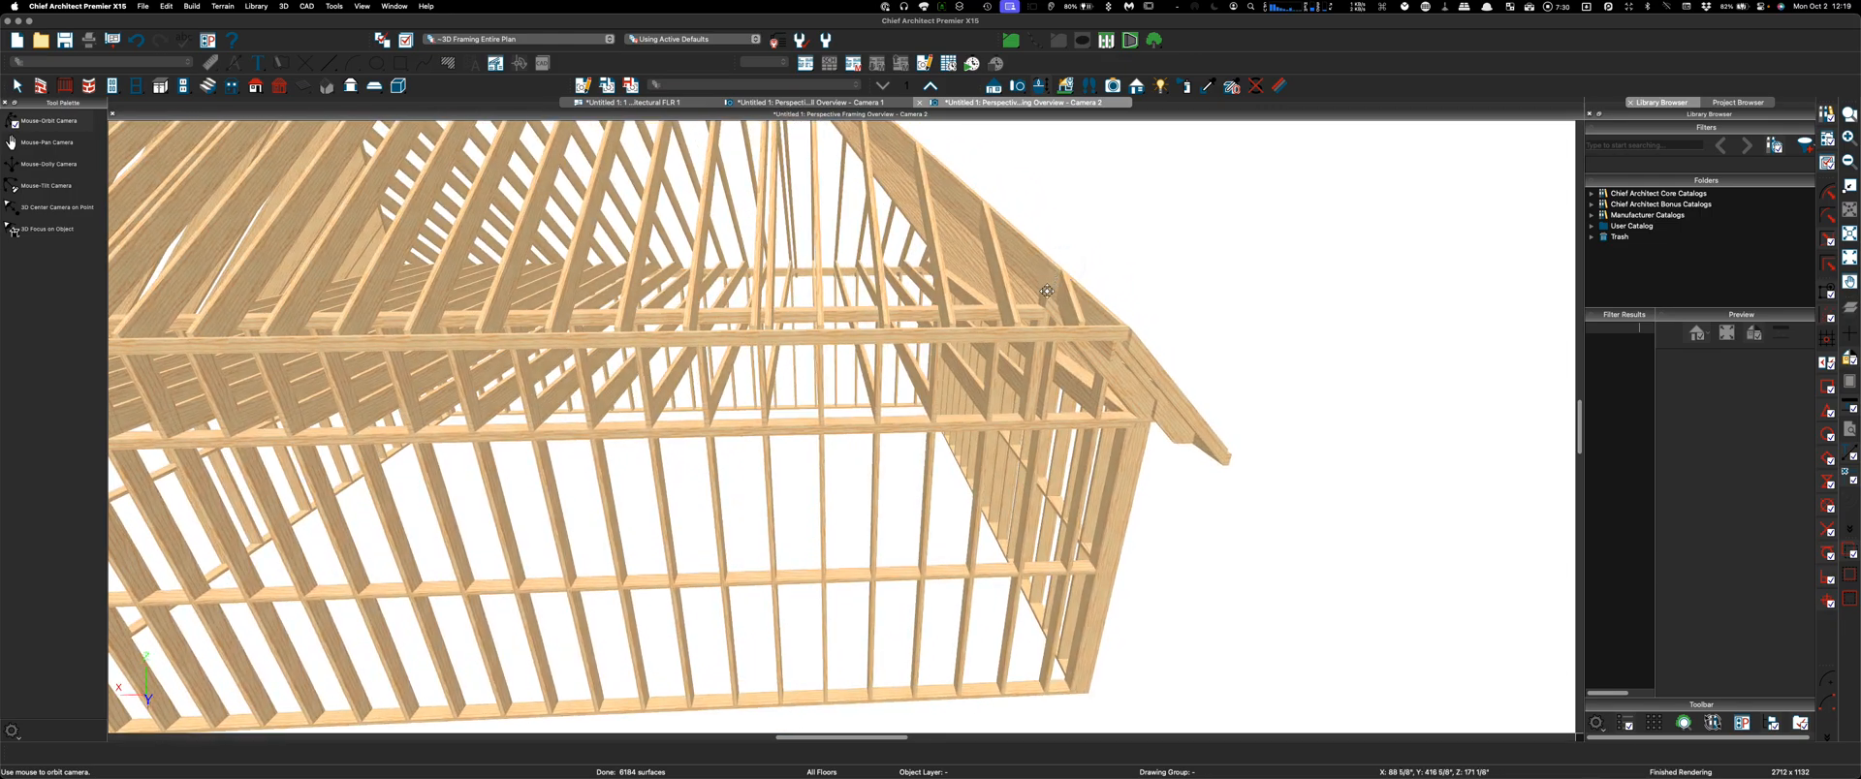
pyautogui.scroll(5, 1037, 291)
pyautogui.scroll(-5, 1027, 312)
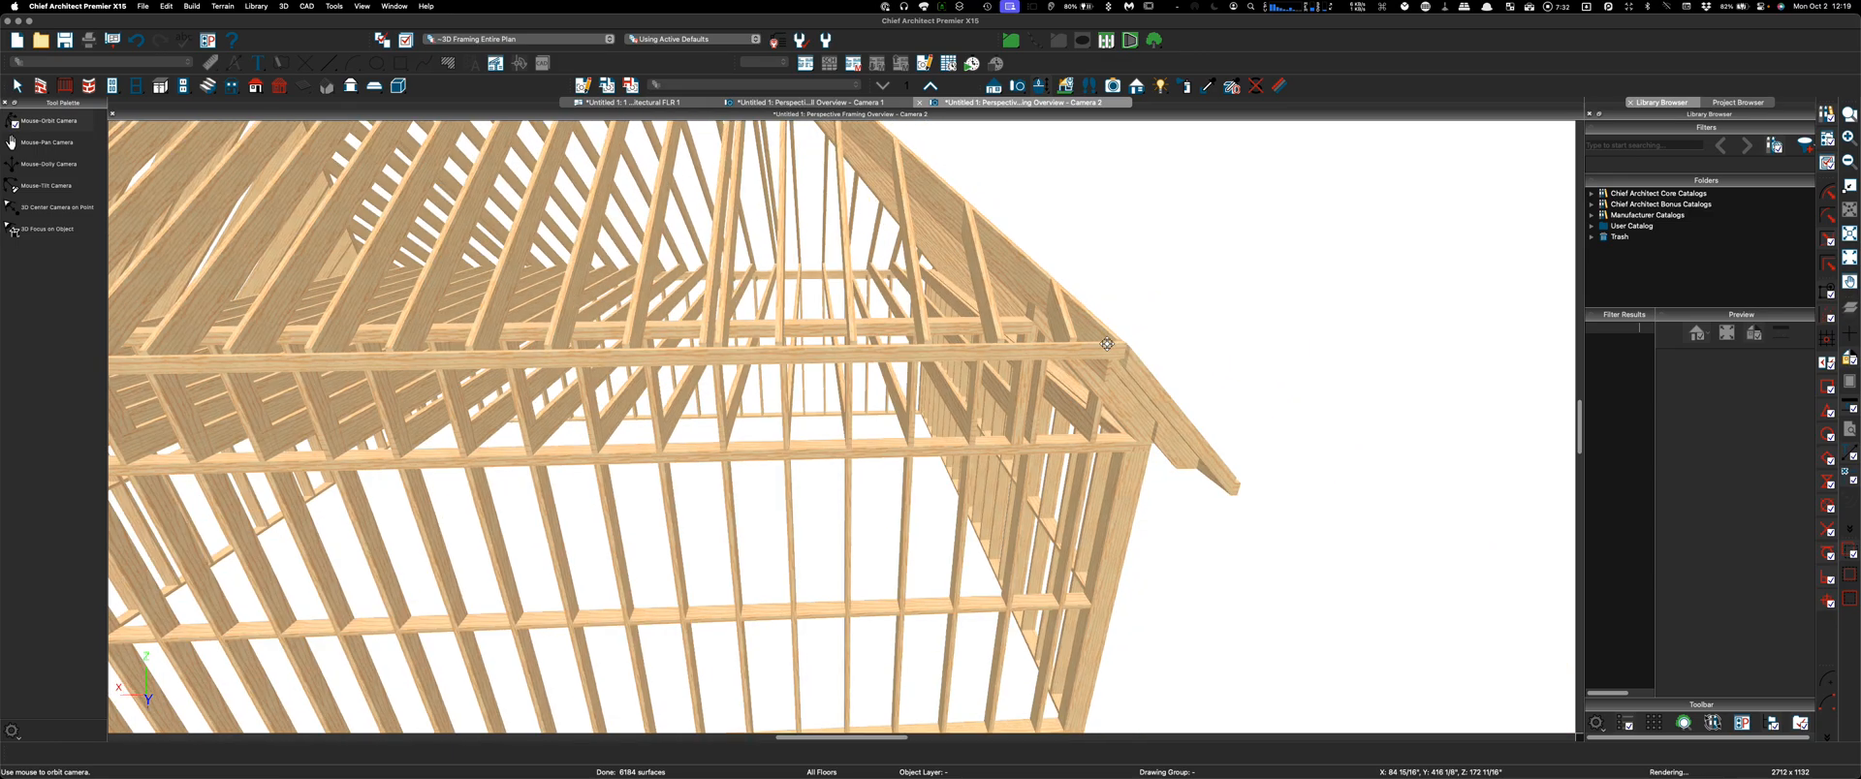
pyautogui.moveTo(1107, 344); pyautogui.dragTo(1071, 346)
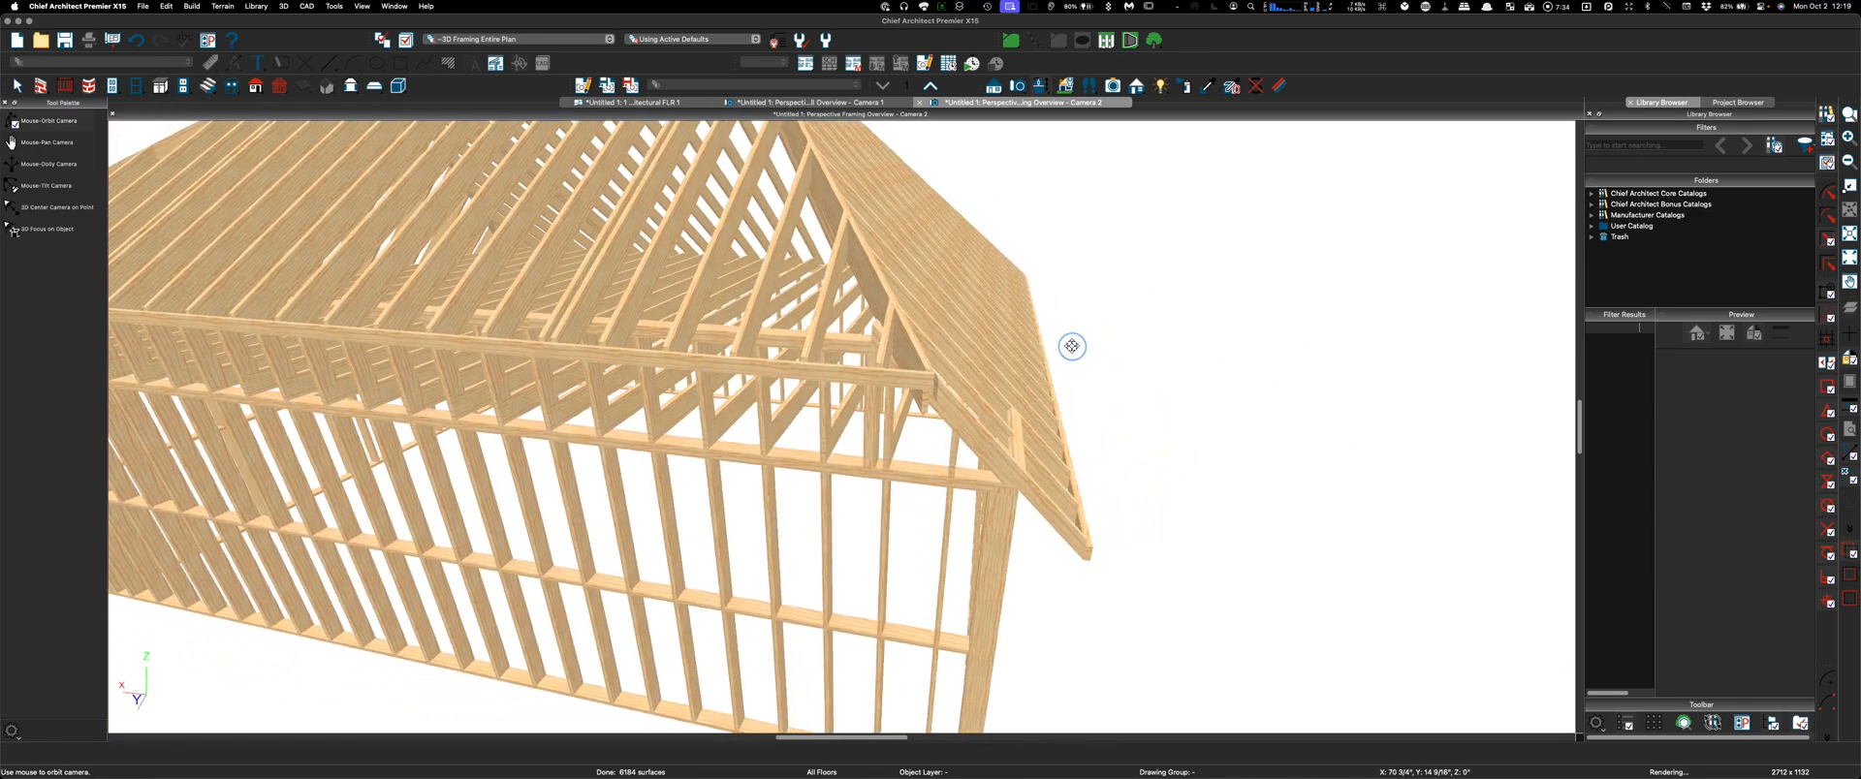
pyautogui.scroll(3, 824, 368)
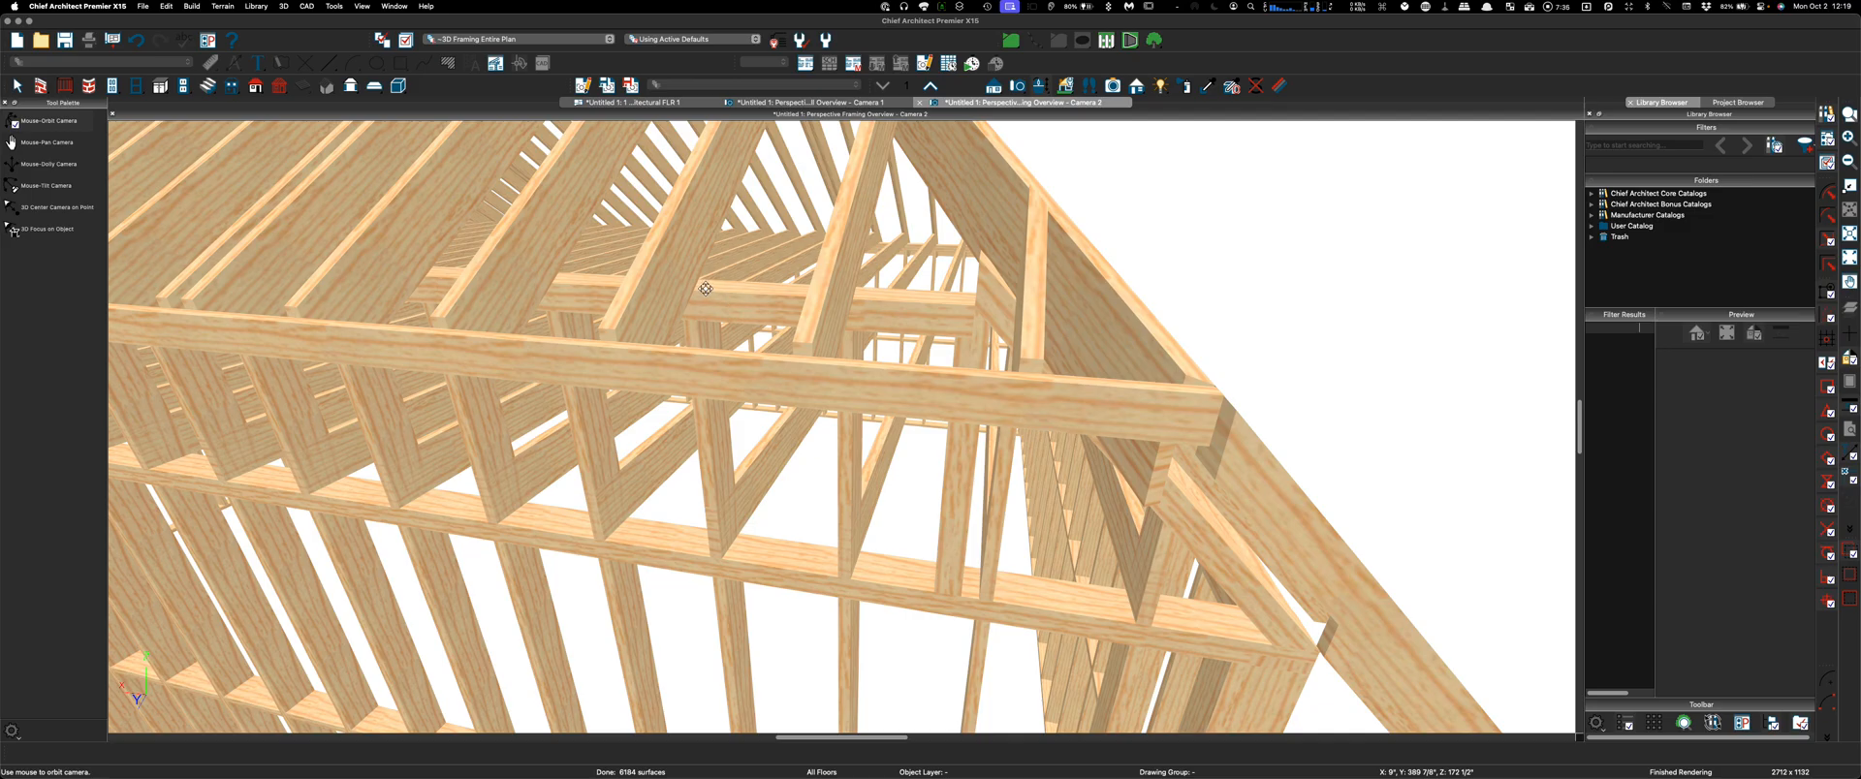
pyautogui.scroll(-3, 706, 288)
pyautogui.moveTo(705, 288); pyautogui.dragTo(848, 300)
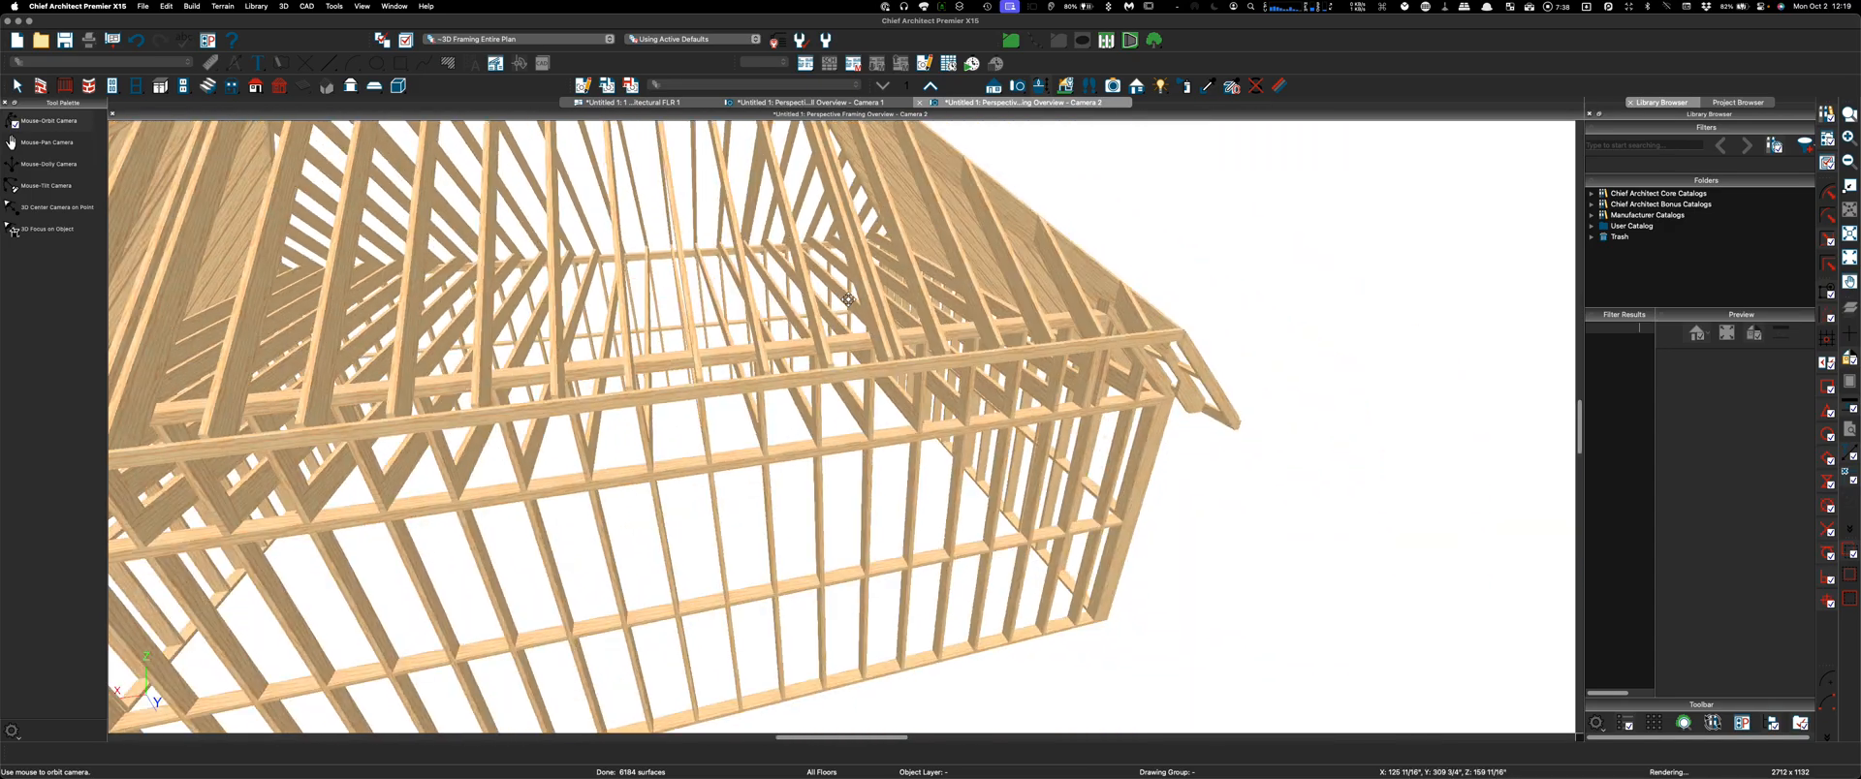
pyautogui.scroll(10, 743, 325)
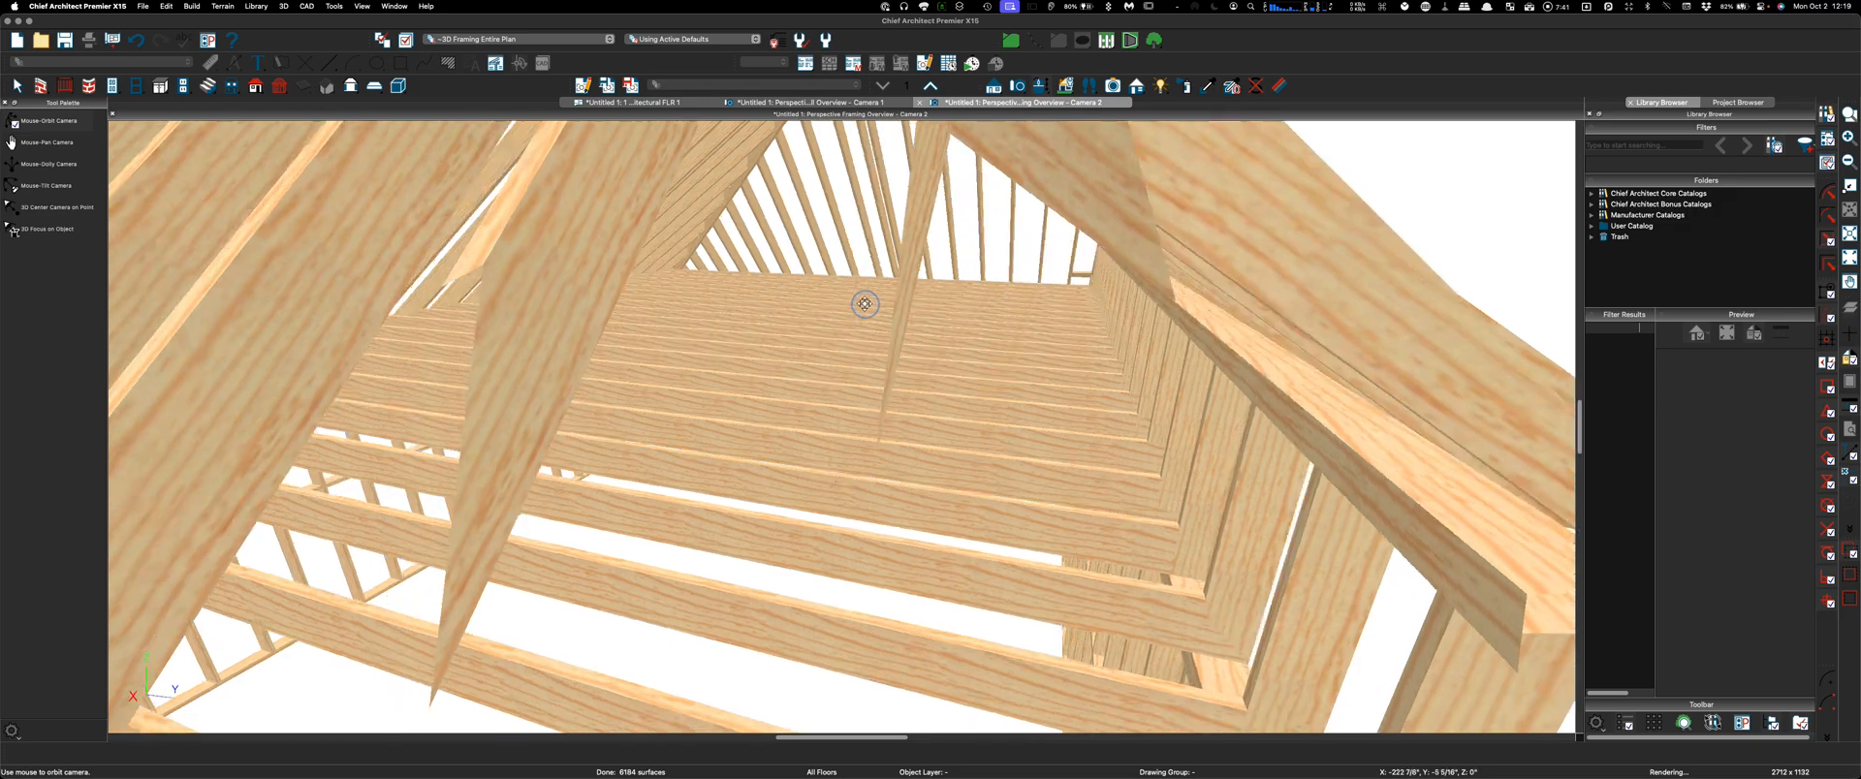
pyautogui.moveTo(864, 304); pyautogui.dragTo(887, 408)
pyautogui.scroll(-10, 856, 301)
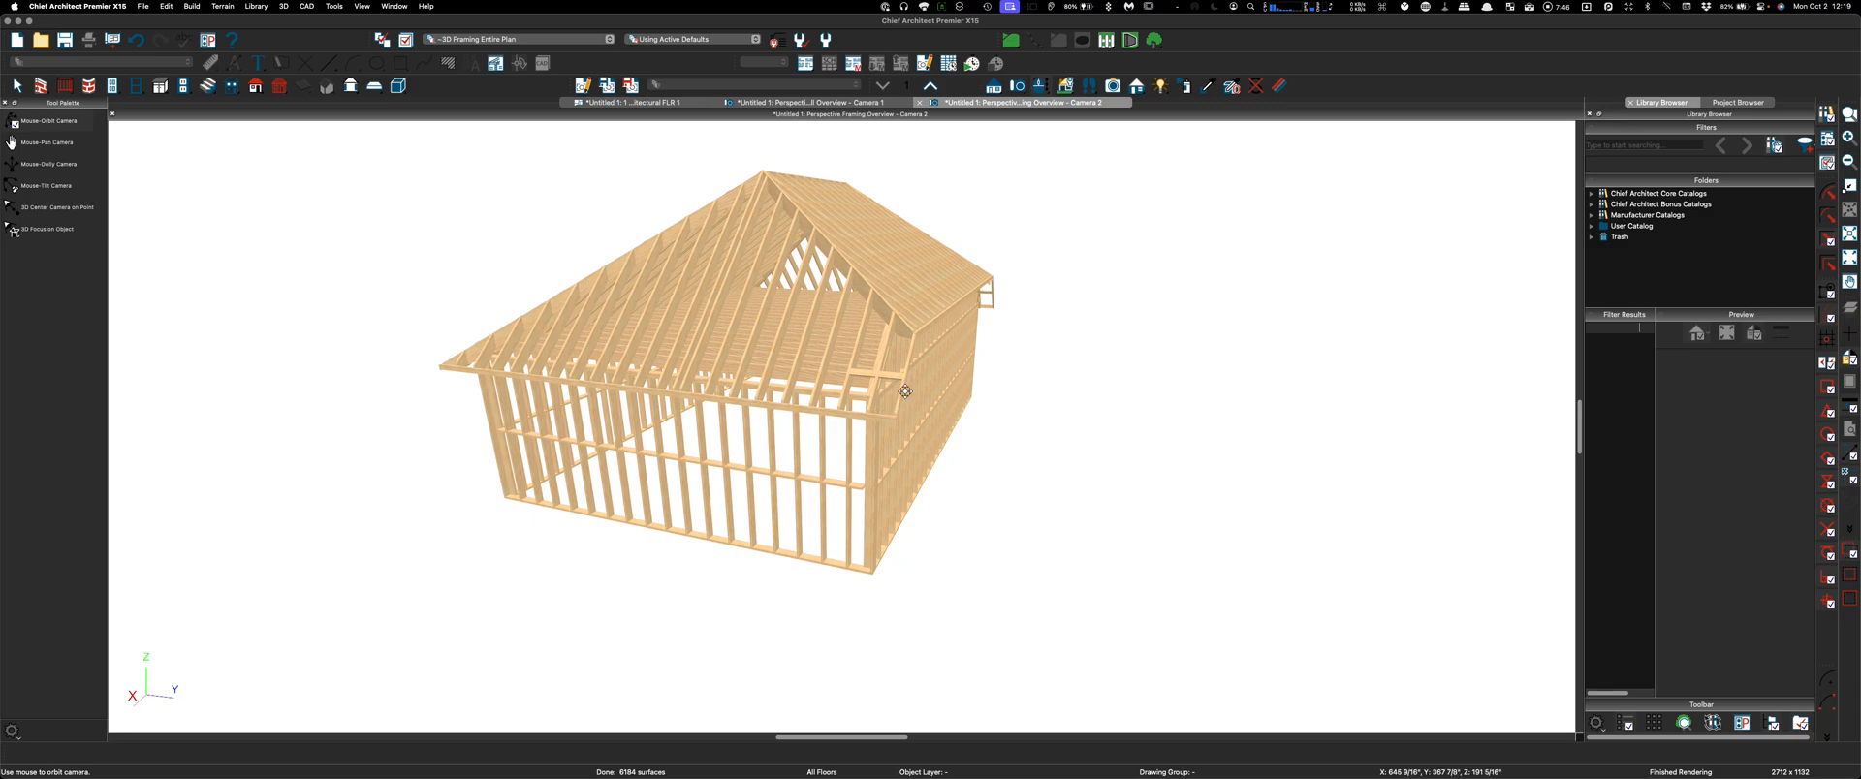
# Compare the raised side's wall and roof framing with the adjoining hip ends from around the whole building
pyautogui.moveTo(902, 318); pyautogui.dragTo(608, 333)
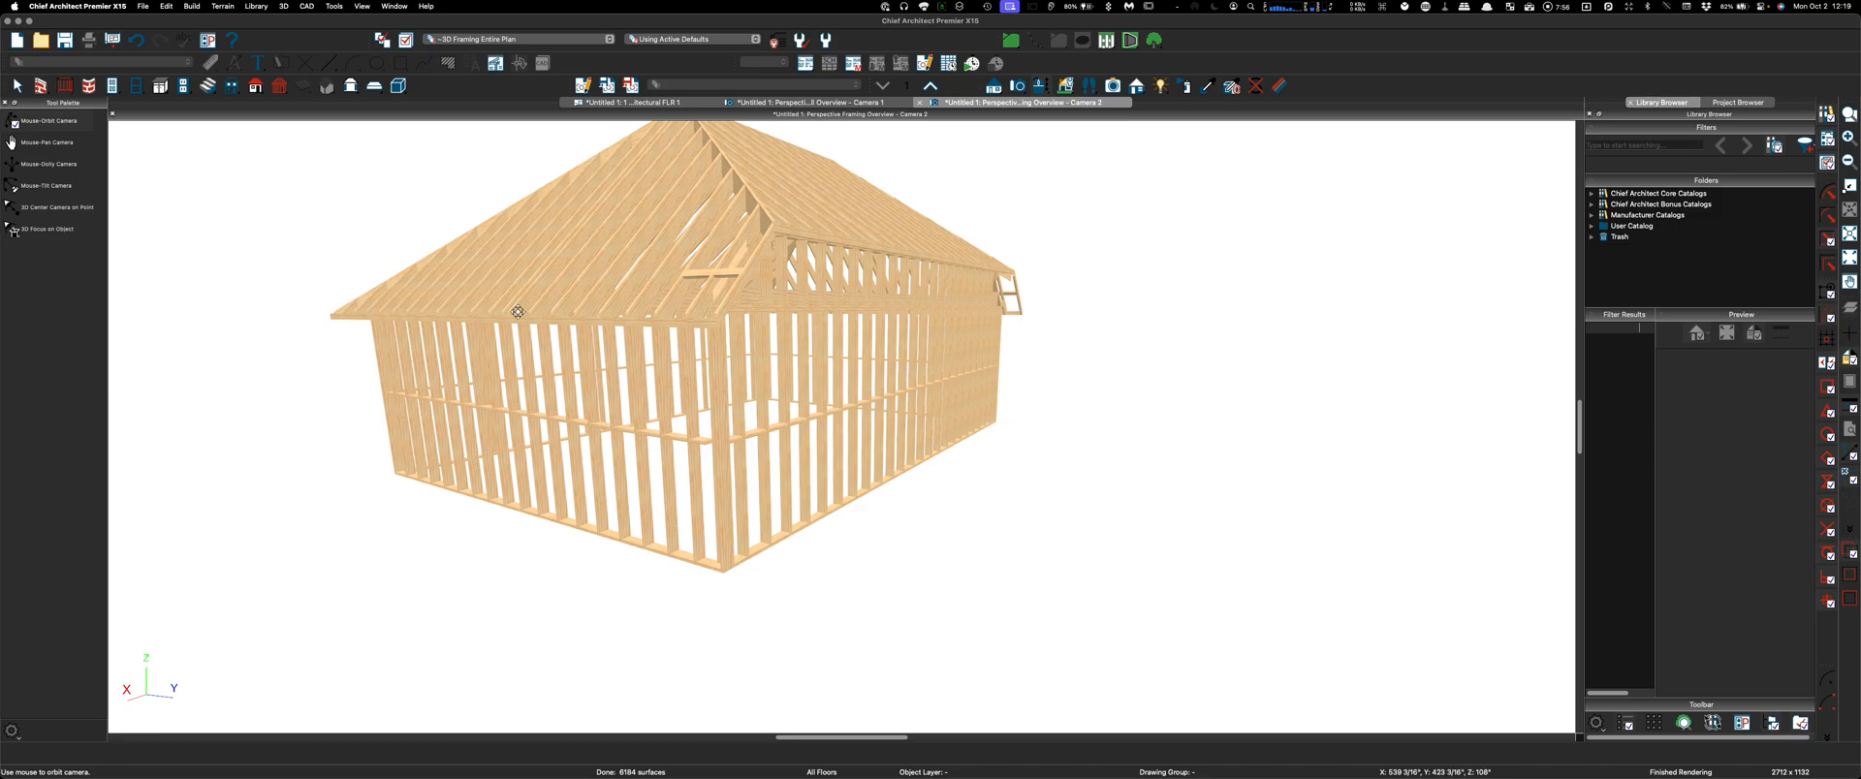
pyautogui.moveTo(942, 303); pyautogui.dragTo(610, 313)
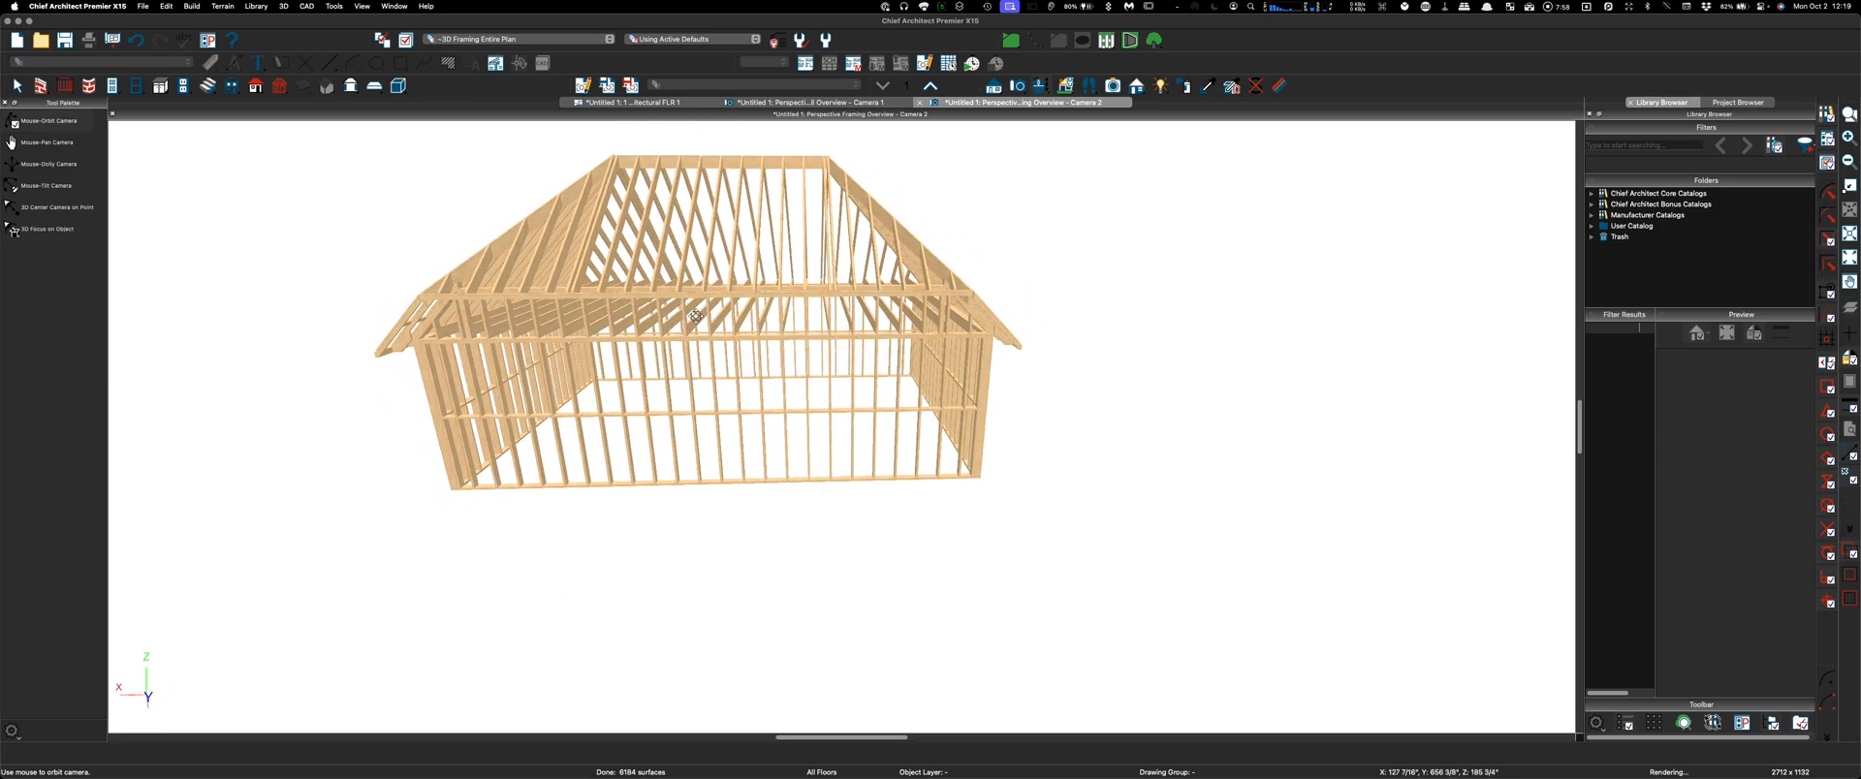
pyautogui.scroll(5, 475, 305)
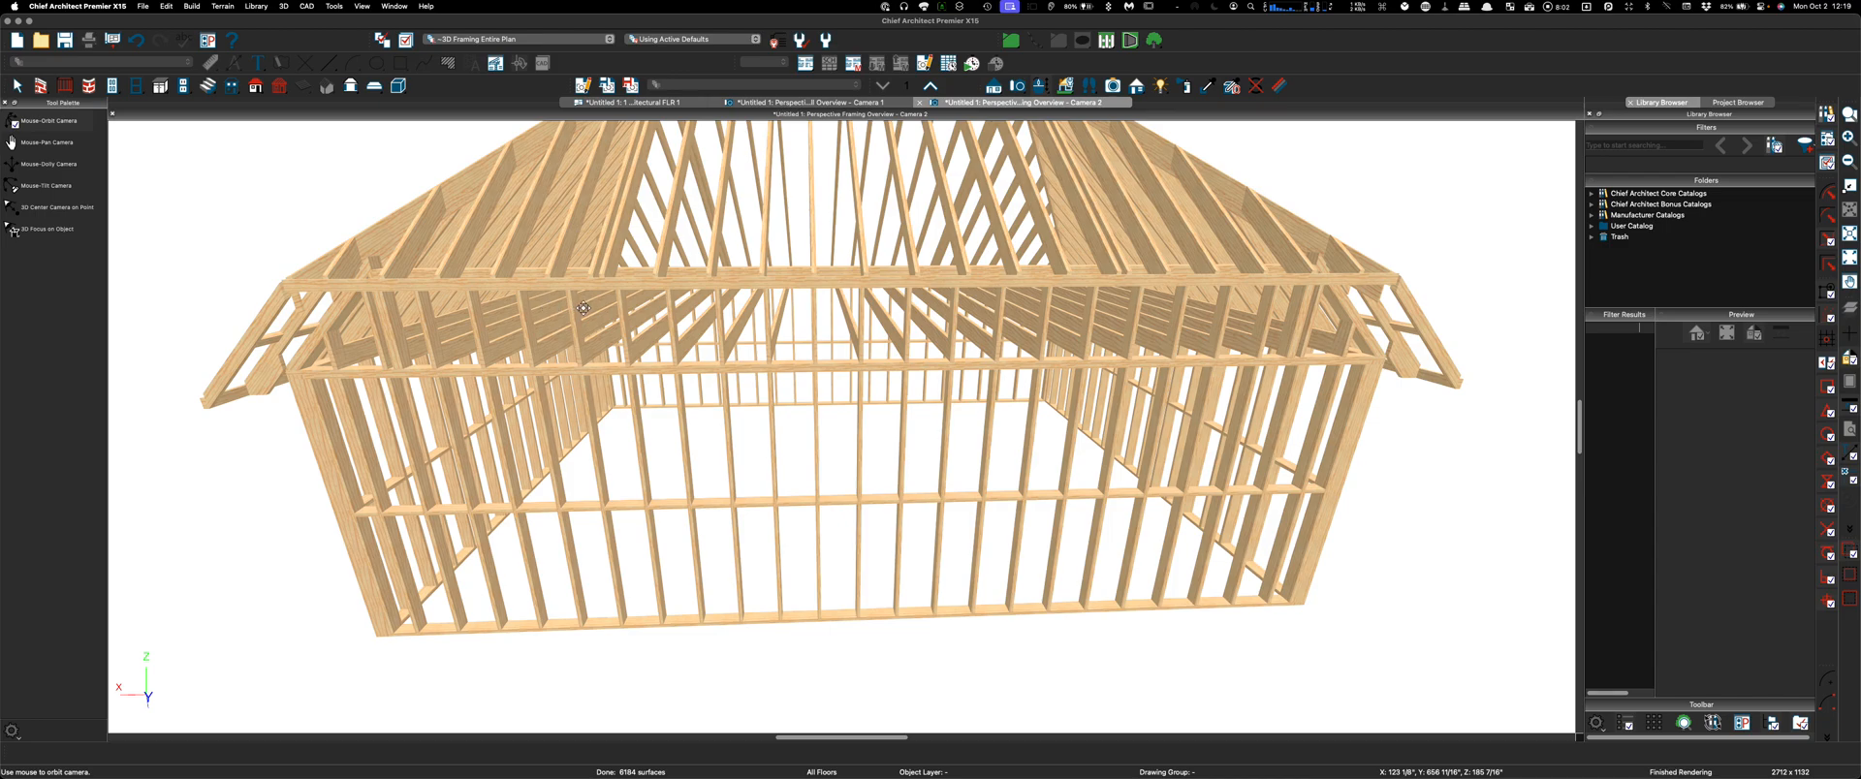
pyautogui.scroll(-3, 583, 308)
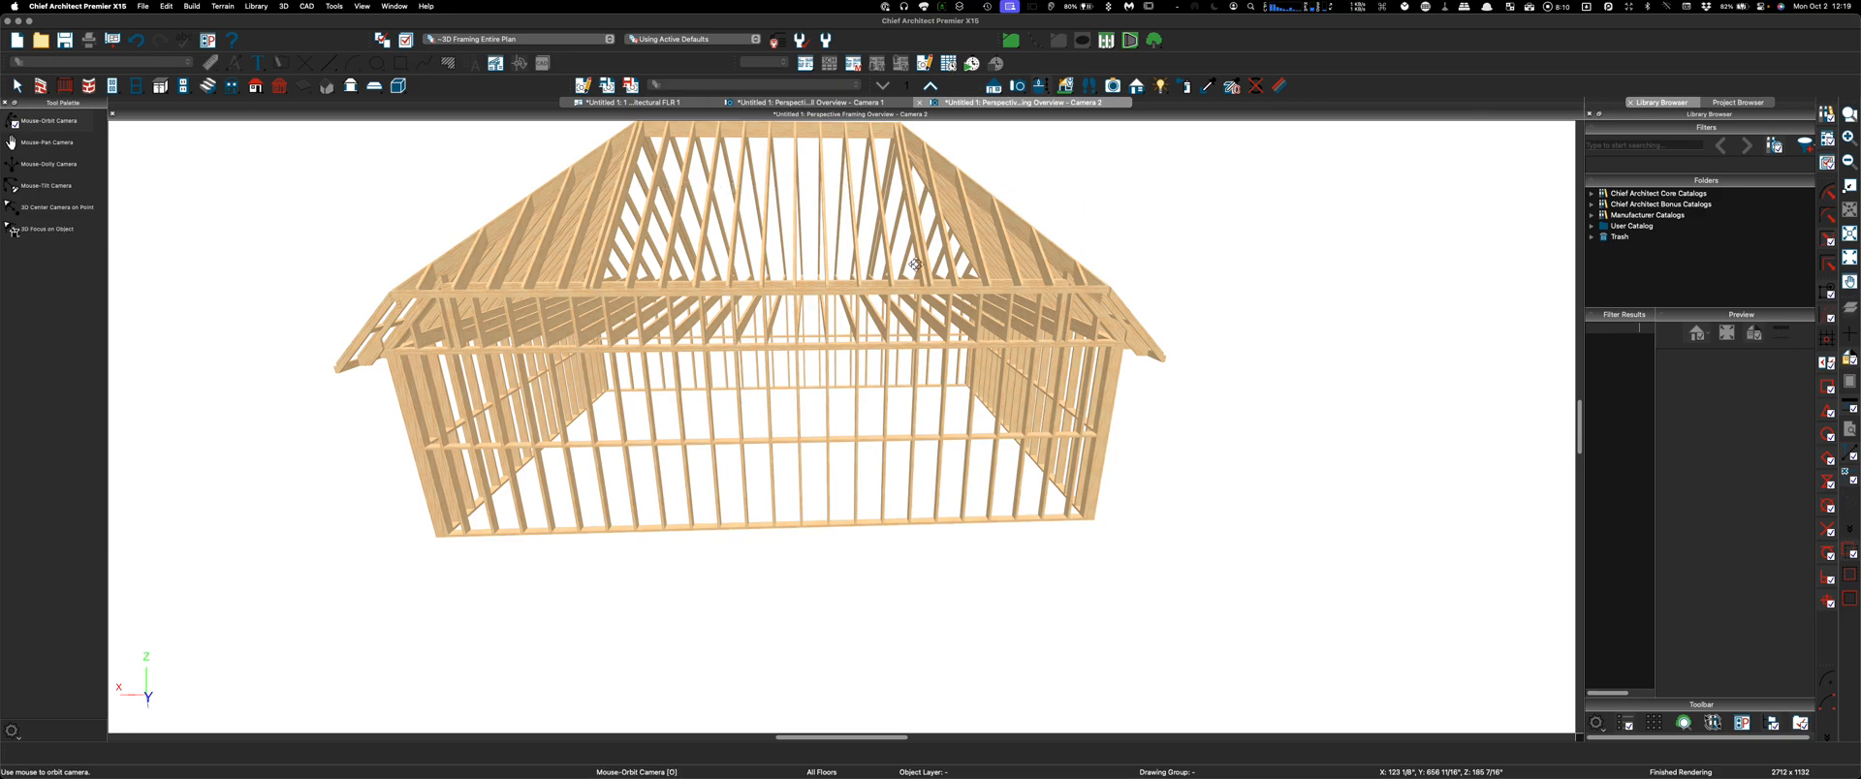
pyautogui.moveTo(768, 292); pyautogui.dragTo(1006, 315)
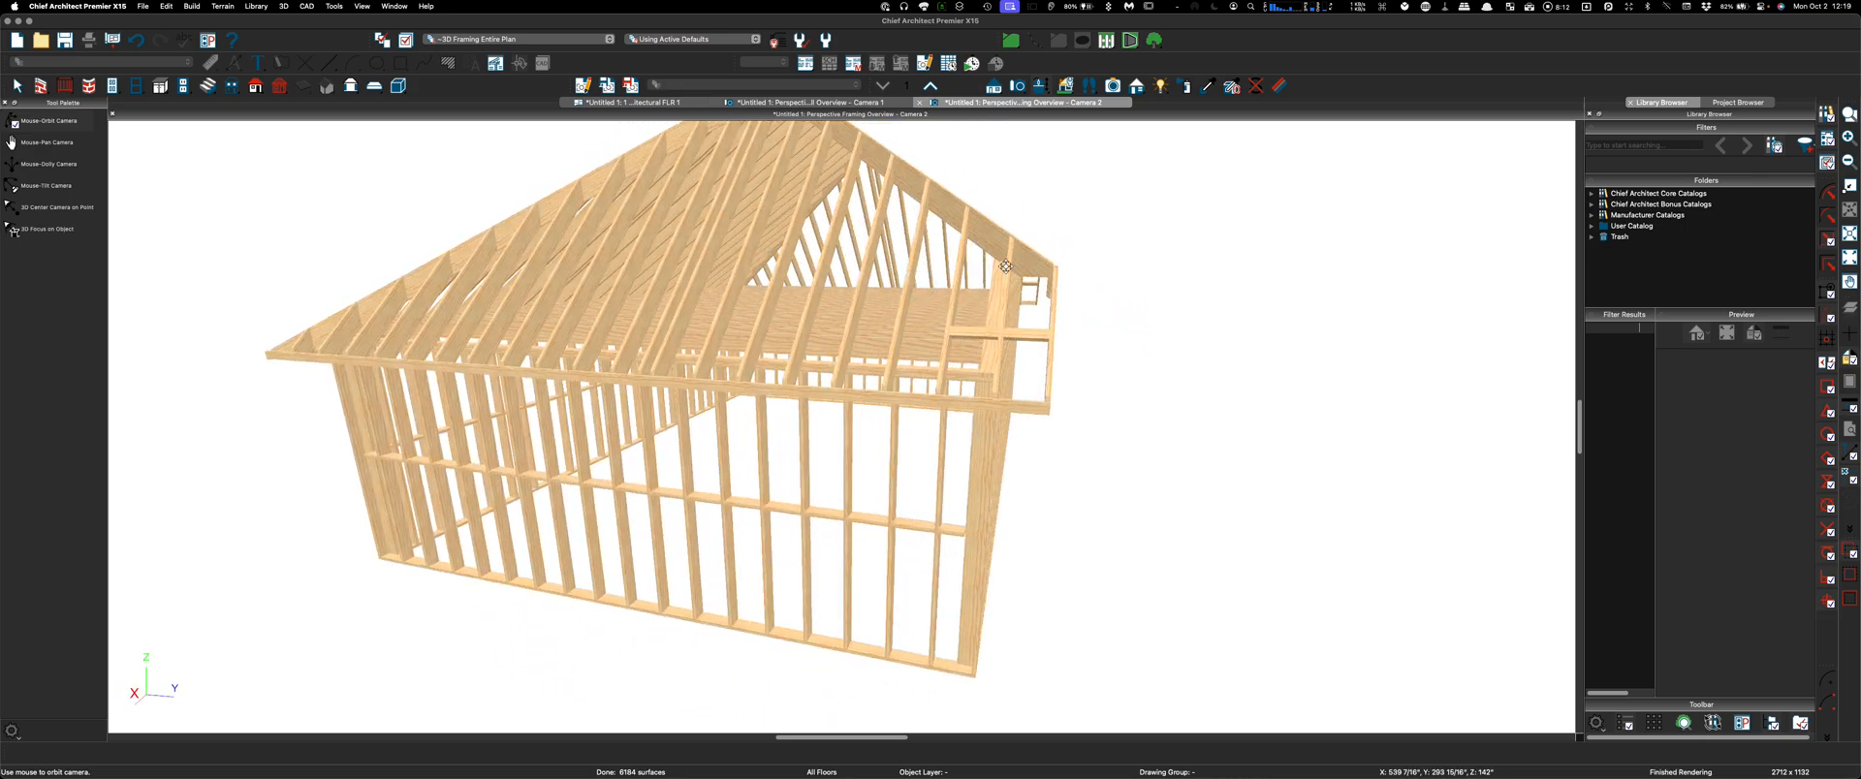
pyautogui.moveTo(1047, 245); pyautogui.dragTo(837, 151)
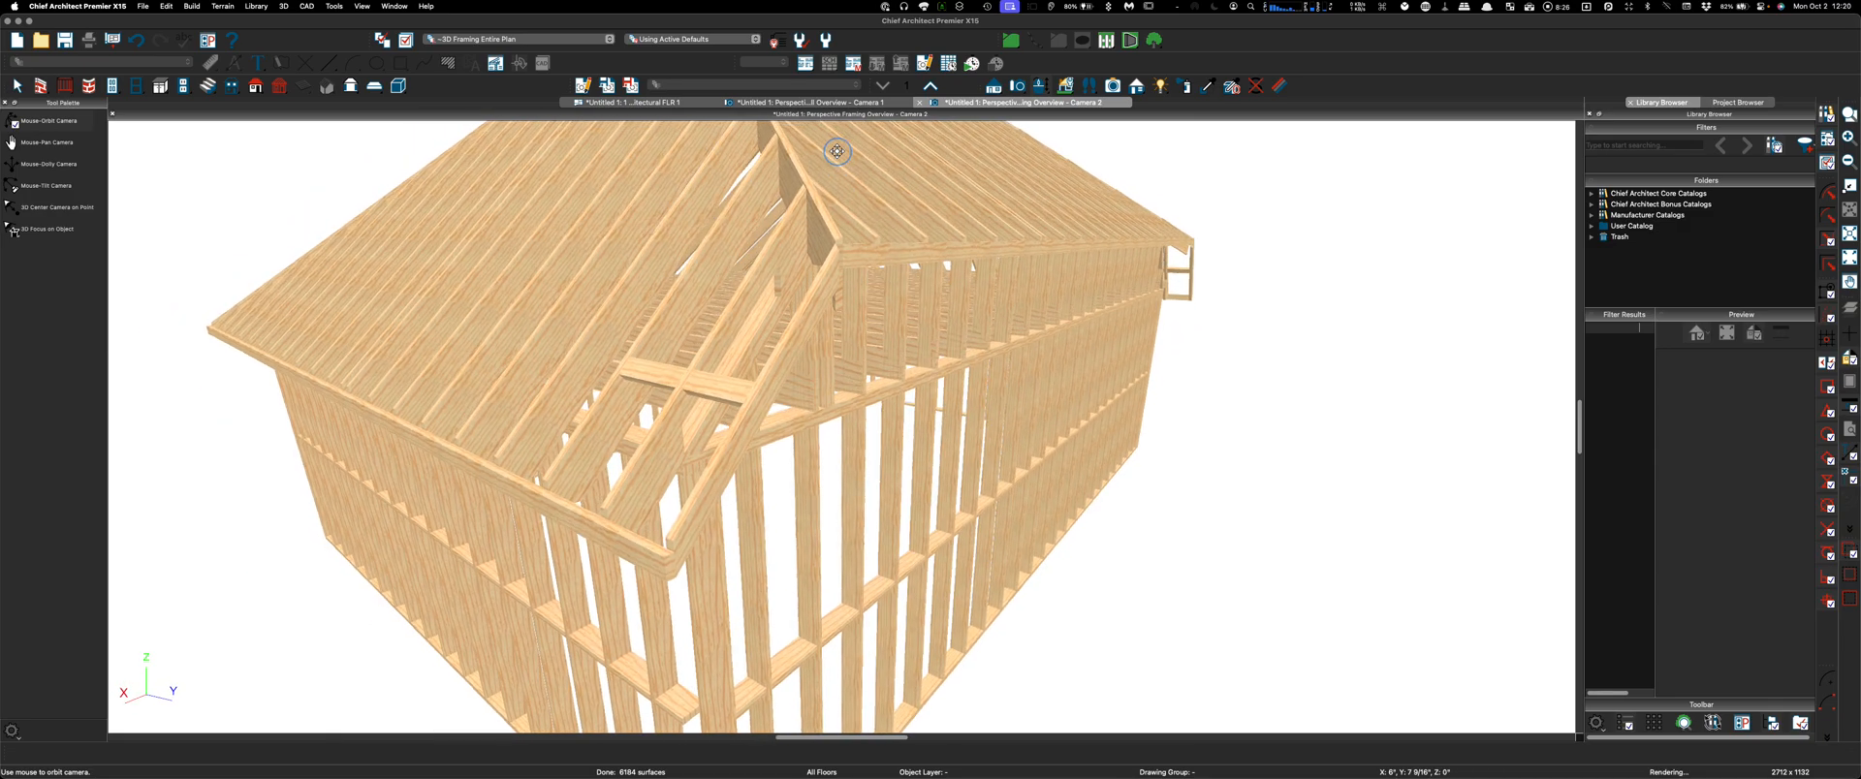
pyautogui.moveTo(861, 214); pyautogui.dragTo(790, 208)
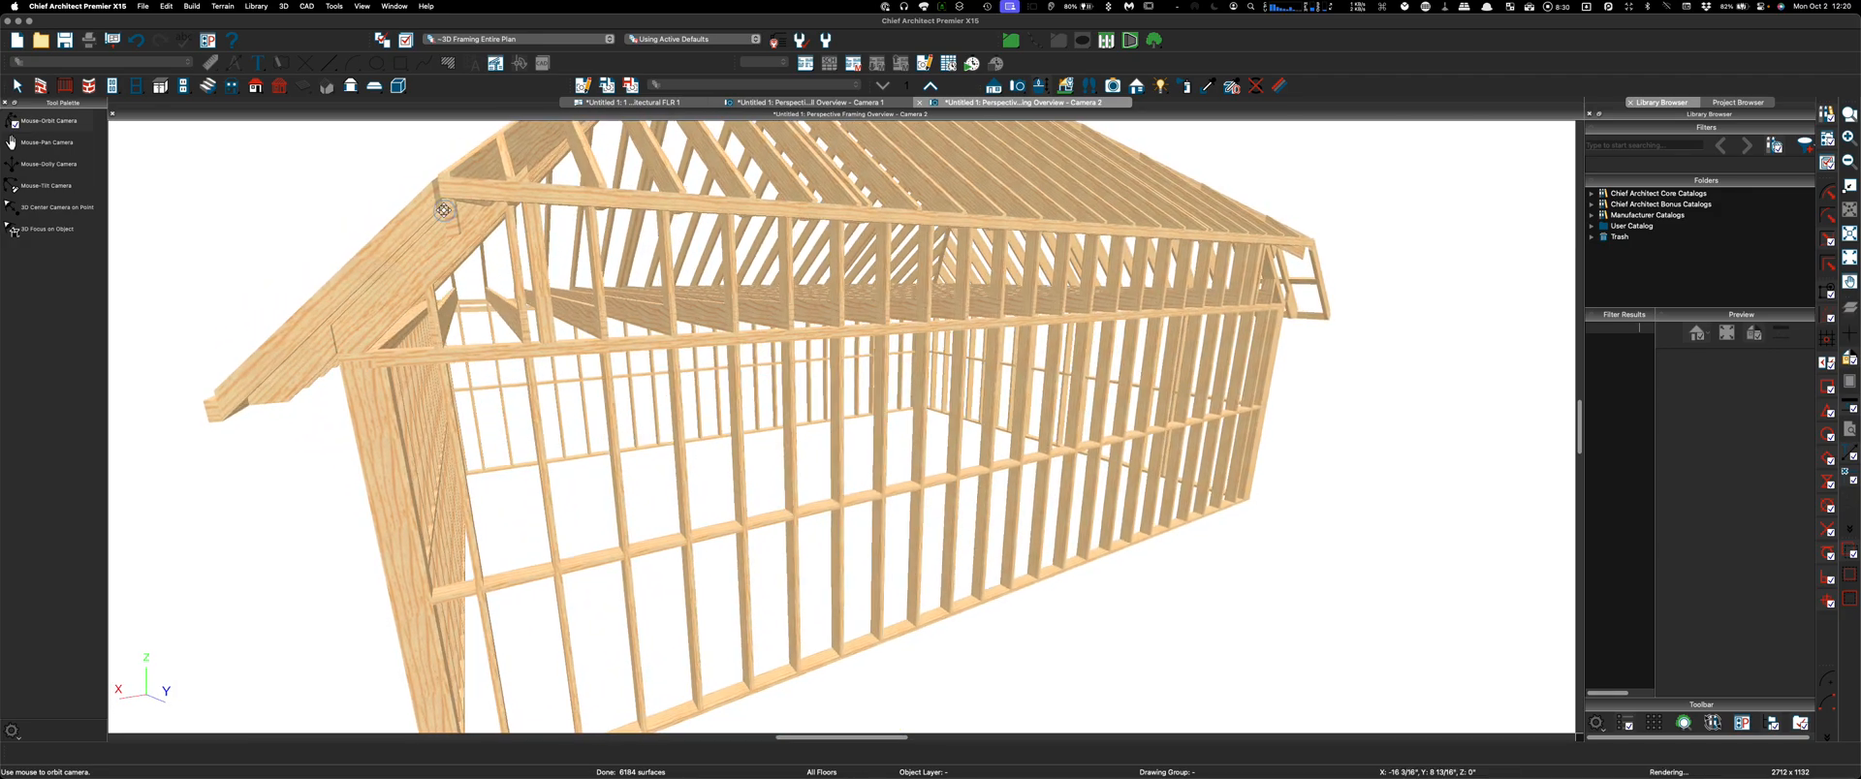
pyautogui.moveTo(444, 217); pyautogui.dragTo(448, 235)
pyautogui.moveTo(685, 295); pyautogui.dragTo(979, 306)
pyautogui.scroll(3, 949, 260)
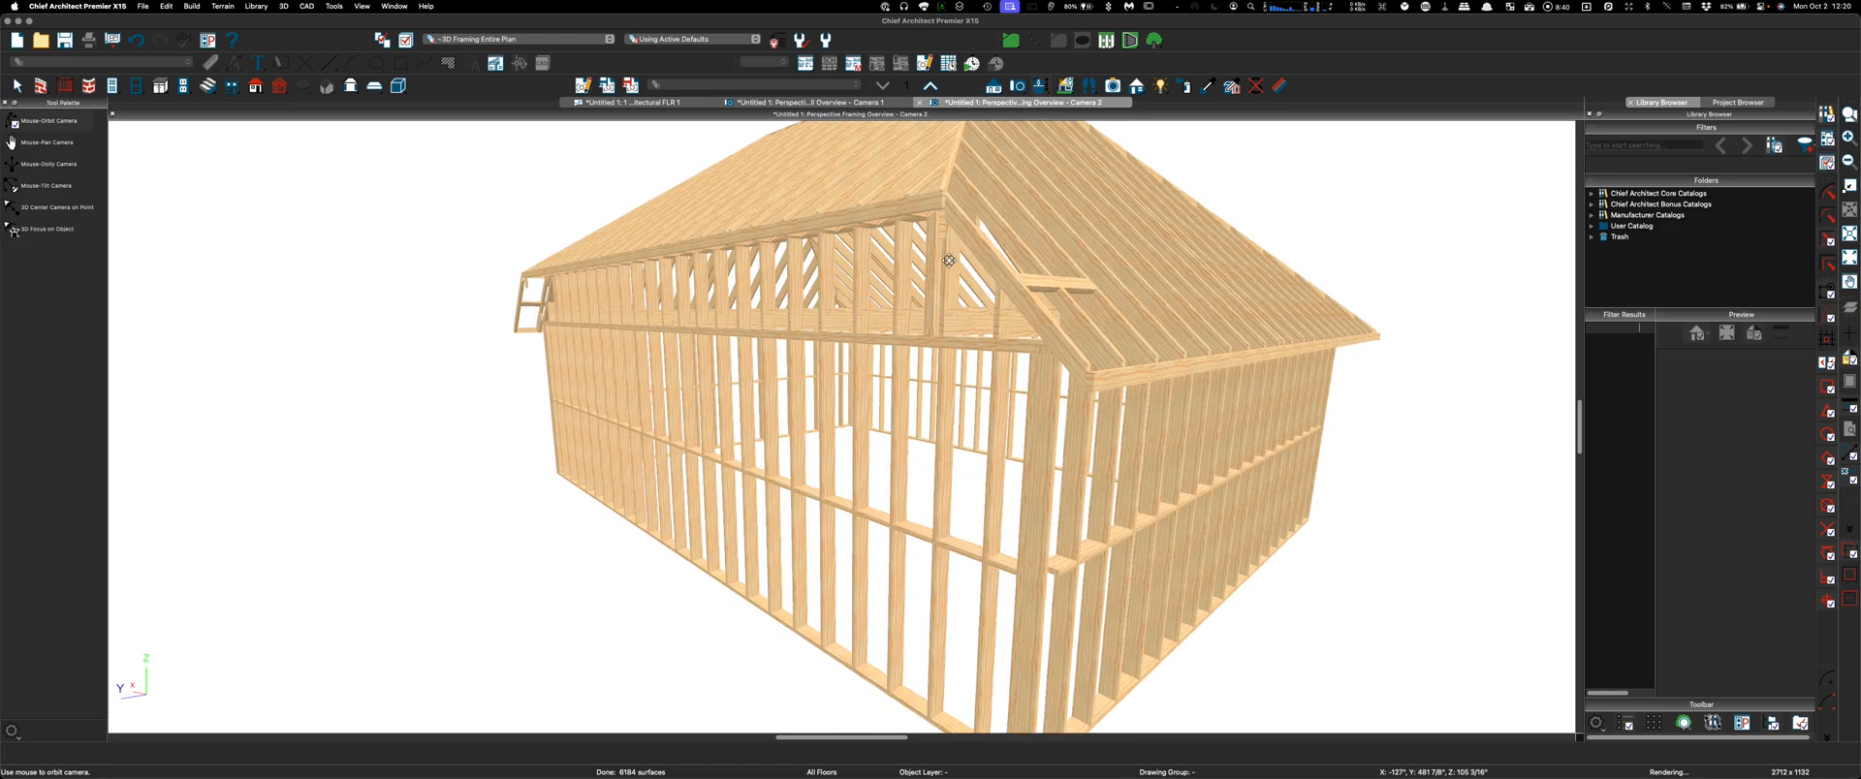
pyautogui.moveTo(956, 258); pyautogui.dragTo(1115, 265)
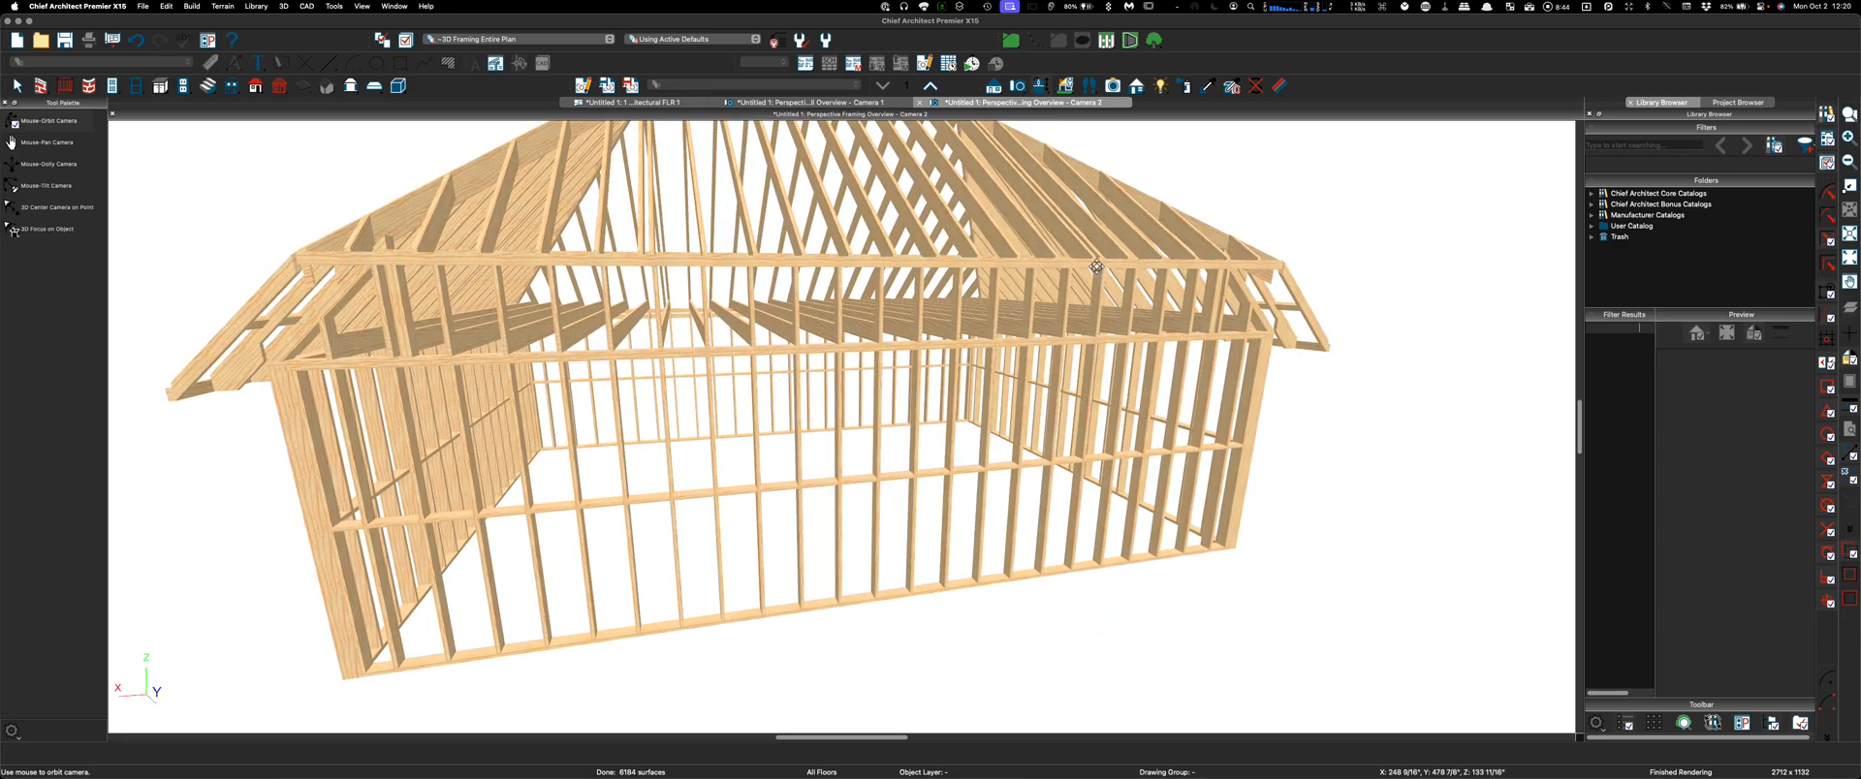
pyautogui.moveTo(596, 262); pyautogui.dragTo(714, 274)
pyautogui.scroll(3, 901, 270)
# Inspect the rafters, ceiling joists and wall plates up close at the unraised eave opposite the raised roof plane
pyautogui.moveTo(902, 269)
pyautogui.mouseDown()
pyautogui.moveTo(941, 266)
pyautogui.moveTo(887, 271)
pyautogui.moveTo(919, 271)
pyautogui.mouseUp()
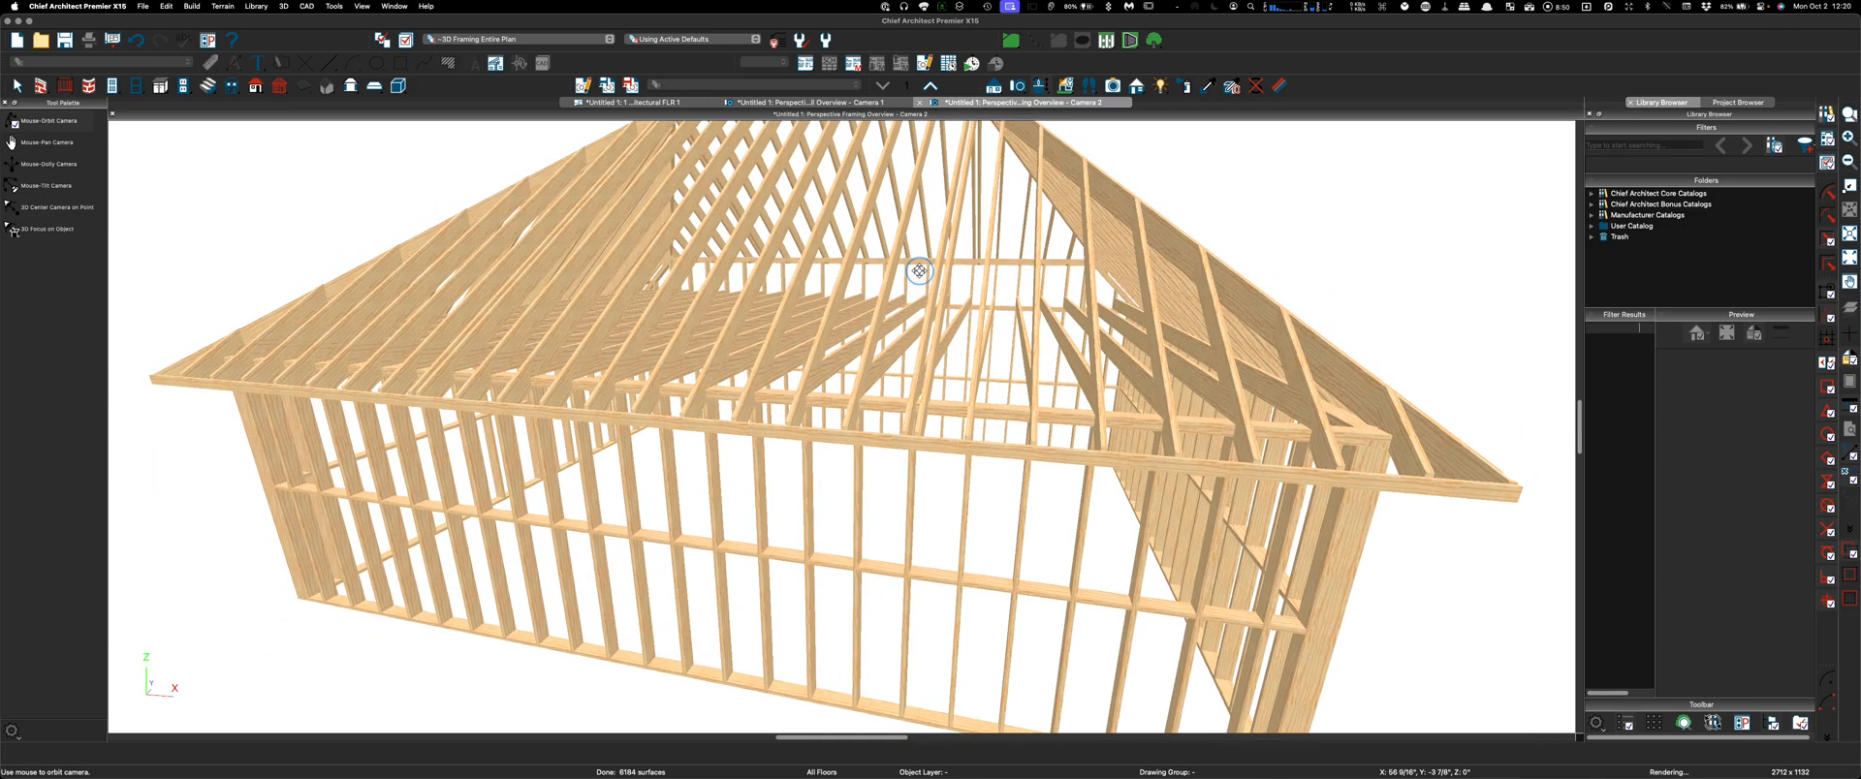
pyautogui.scroll(5, 441, 350)
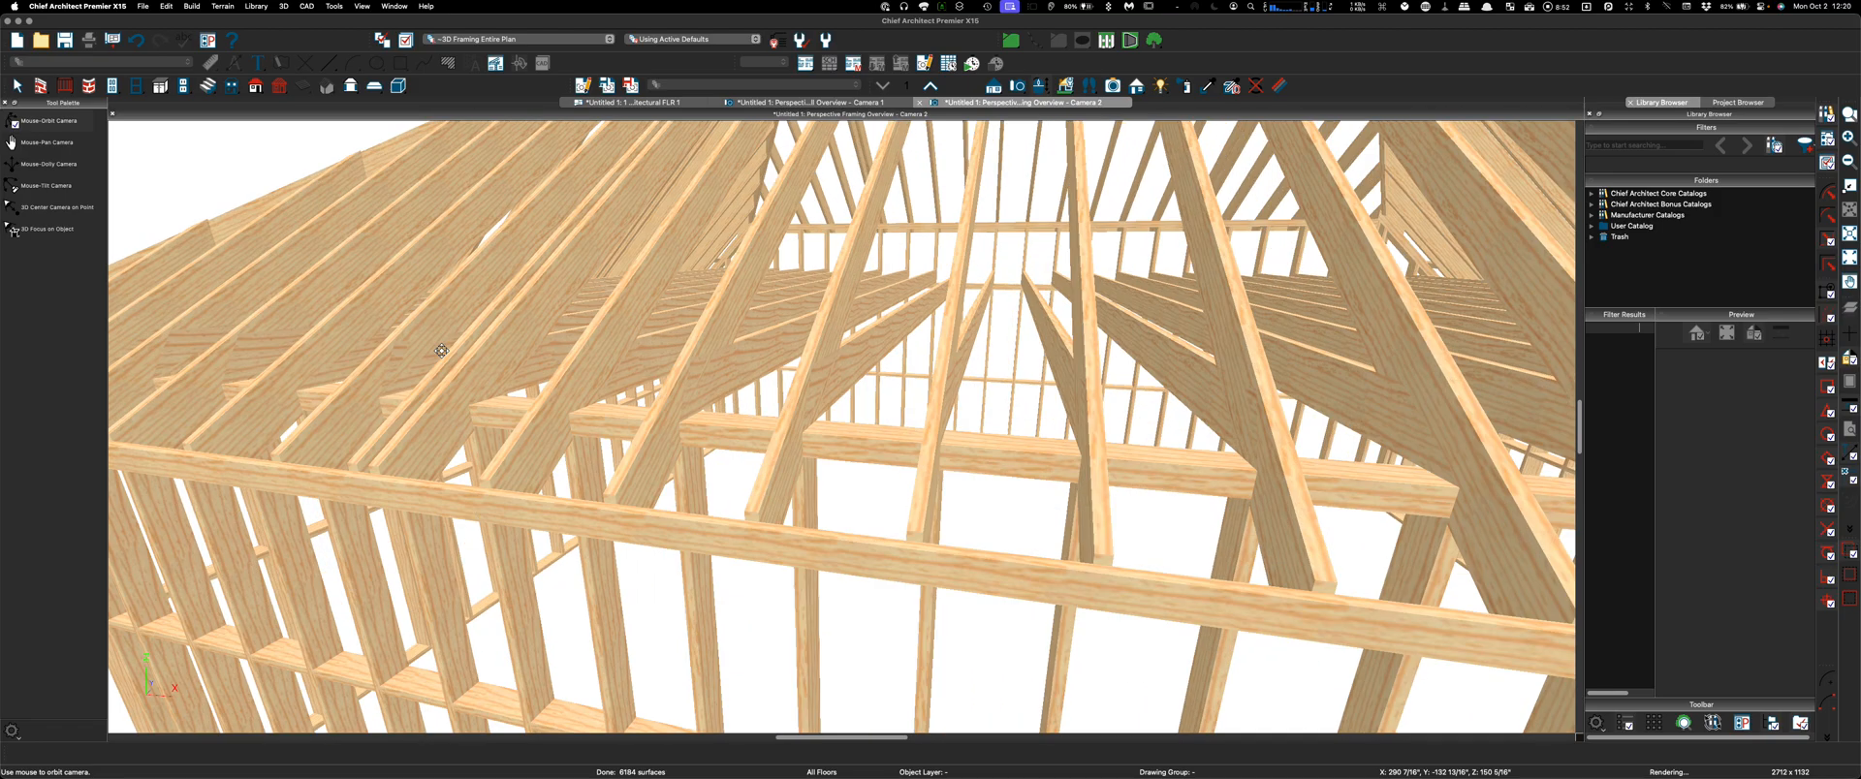
pyautogui.moveTo(631, 354); pyautogui.dragTo(800, 381)
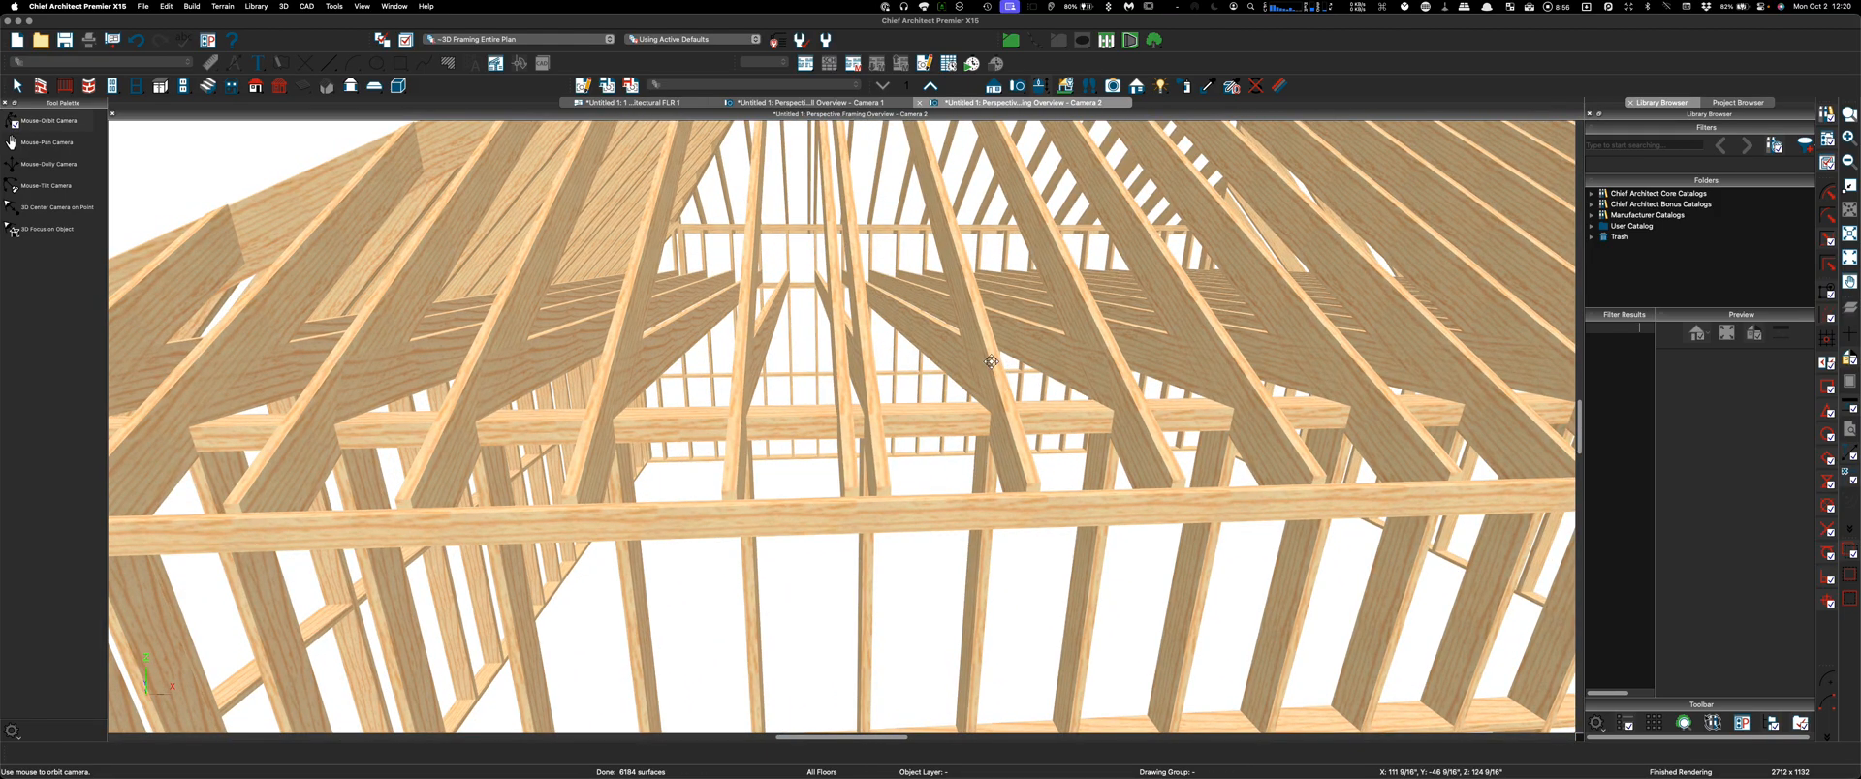
pyautogui.moveTo(958, 360); pyautogui.dragTo(905, 363)
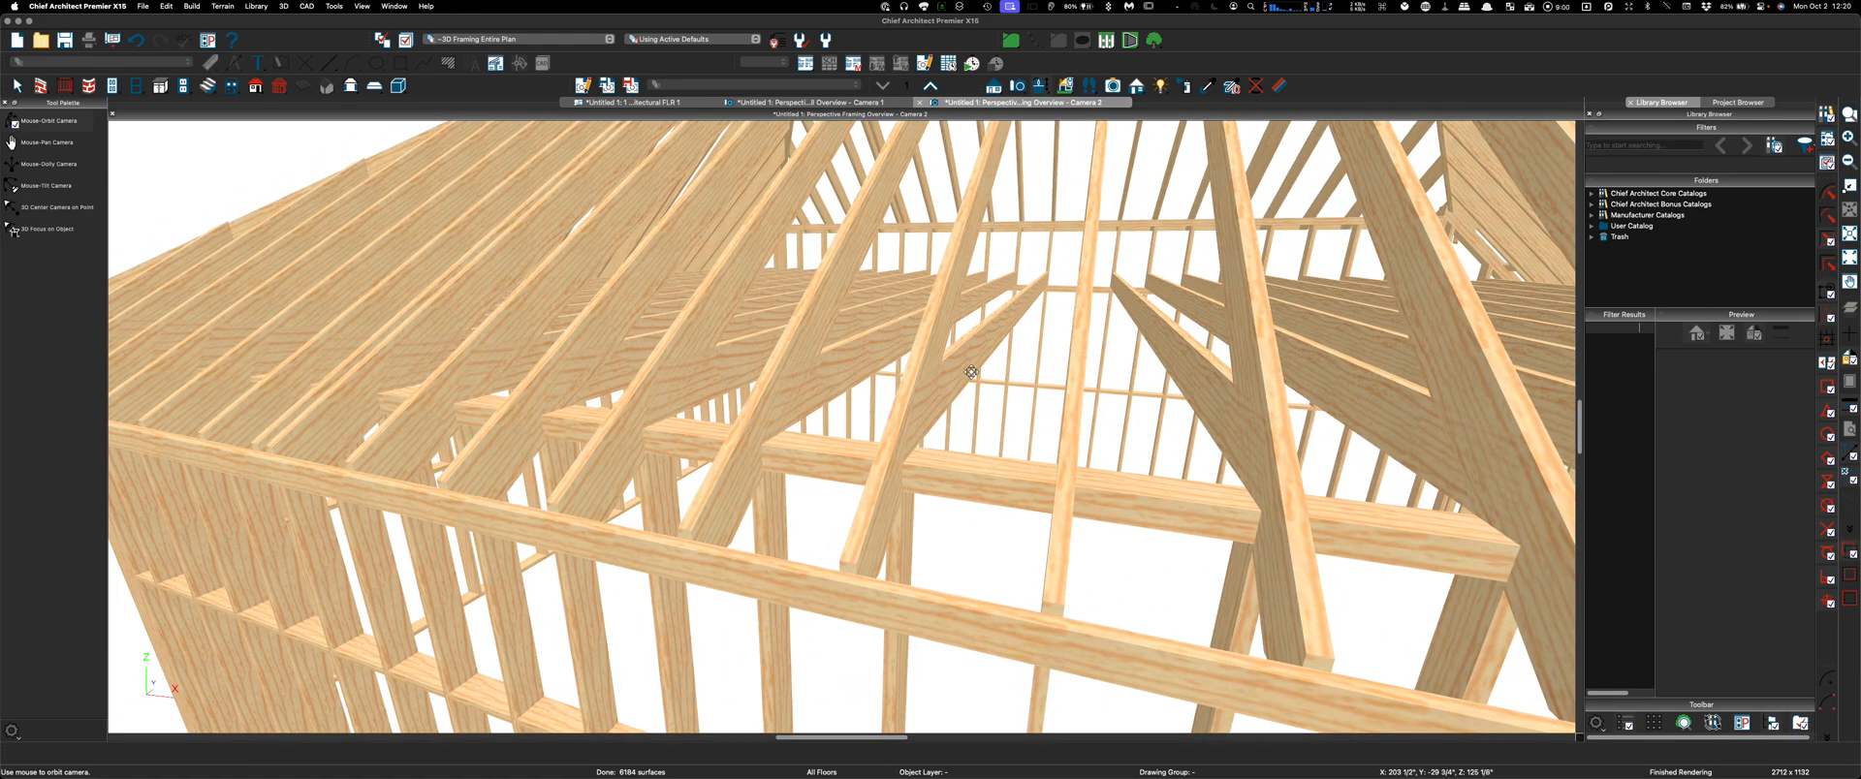
pyautogui.moveTo(899, 431); pyautogui.dragTo(1008, 417)
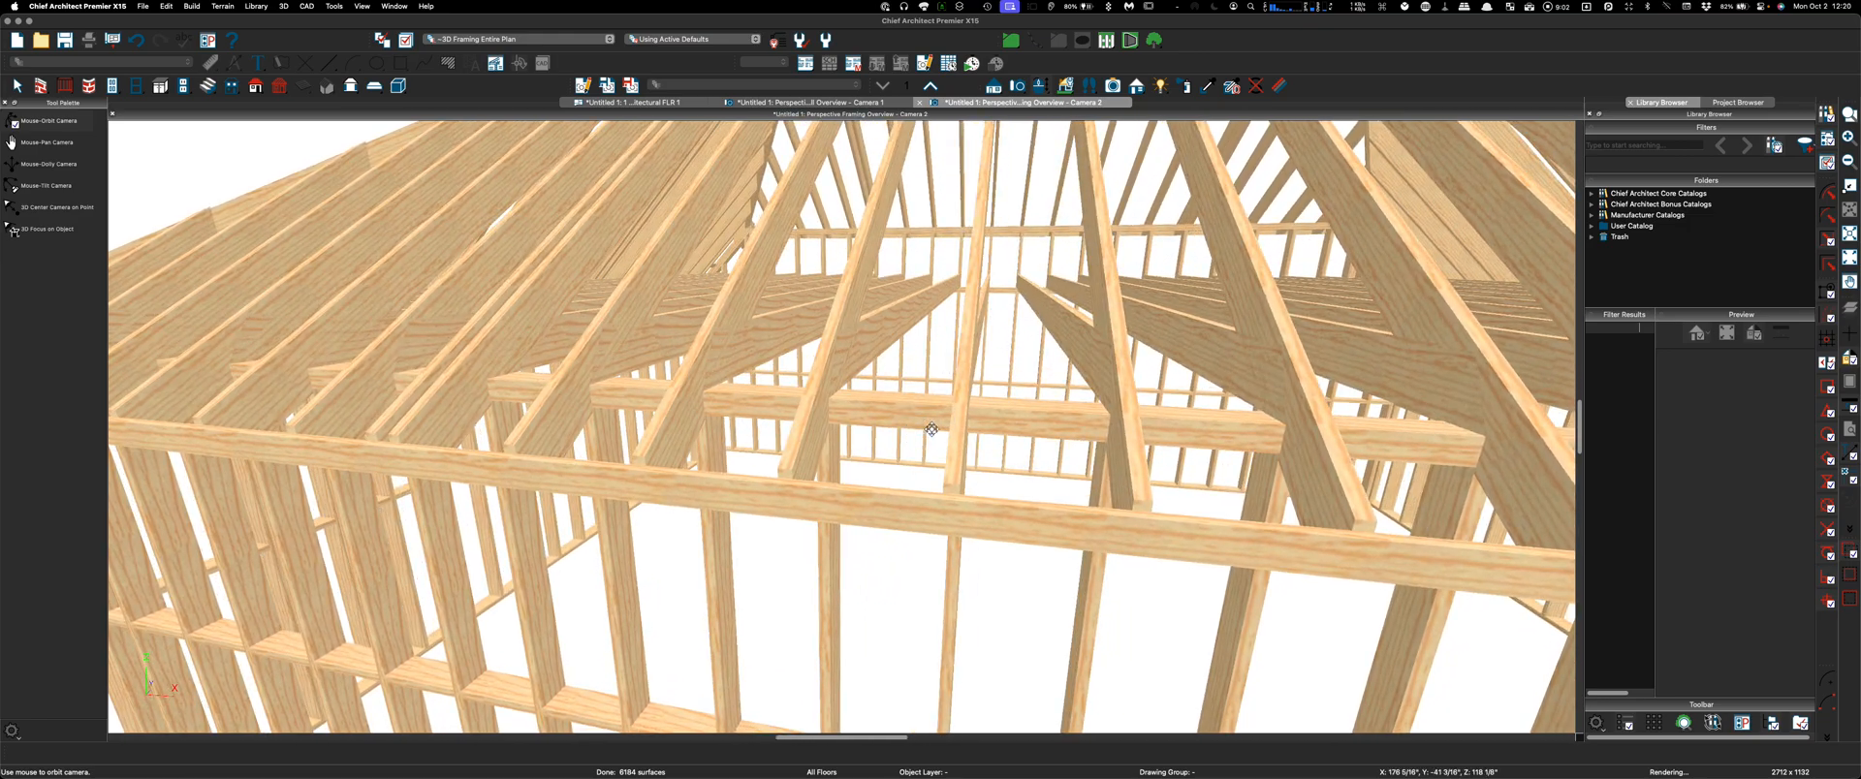
pyautogui.moveTo(1146, 393); pyautogui.dragTo(1135, 392)
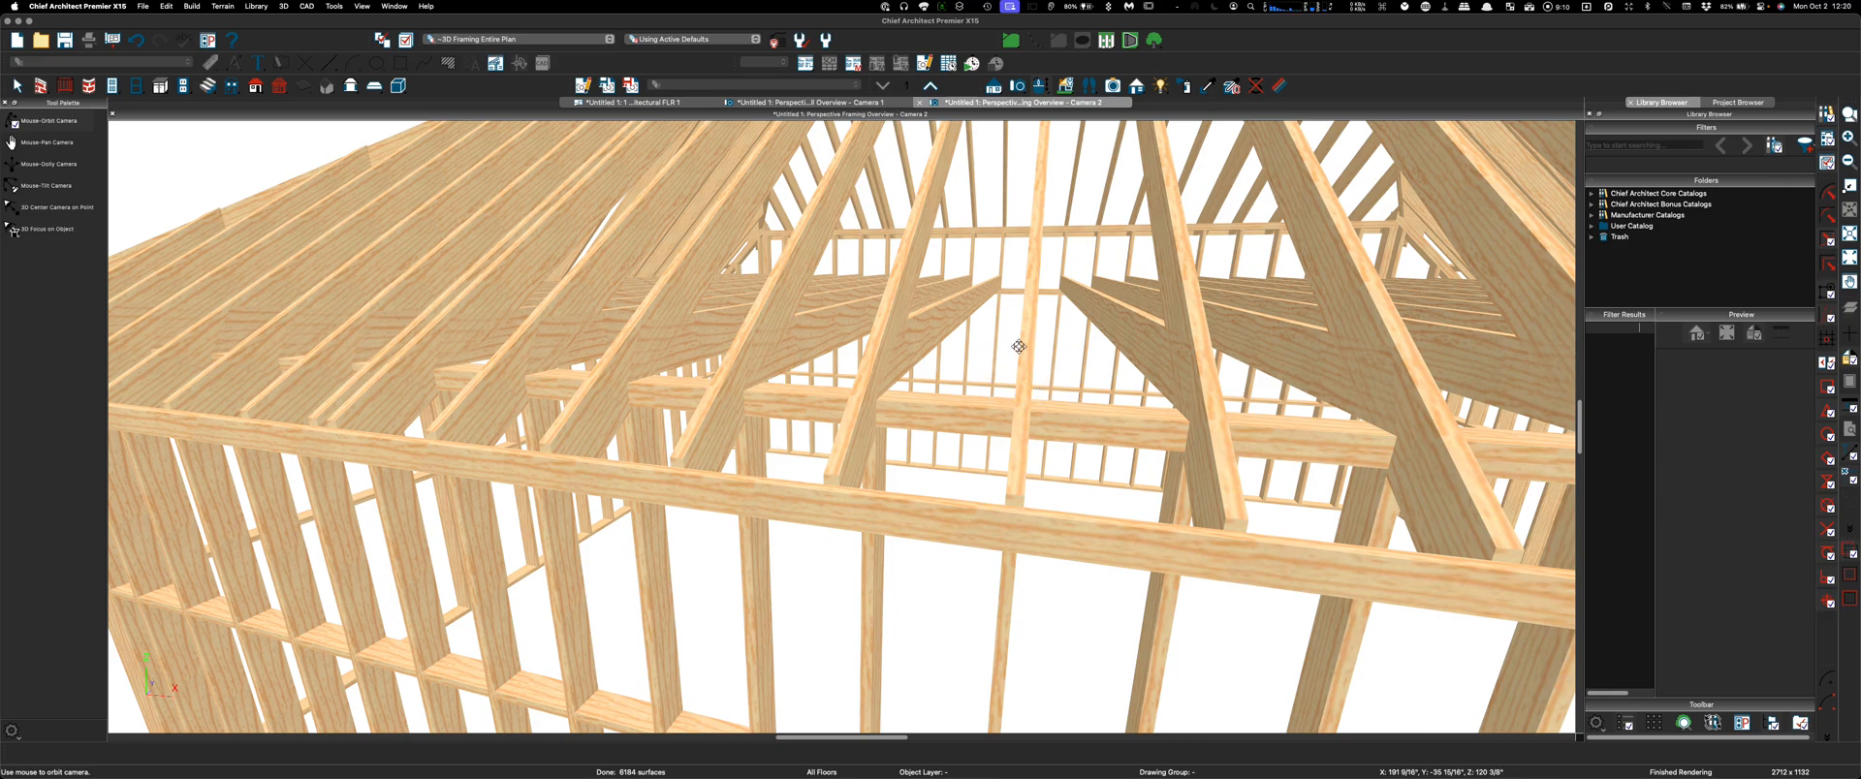
pyautogui.moveTo(1006, 395); pyautogui.dragTo(1009, 397)
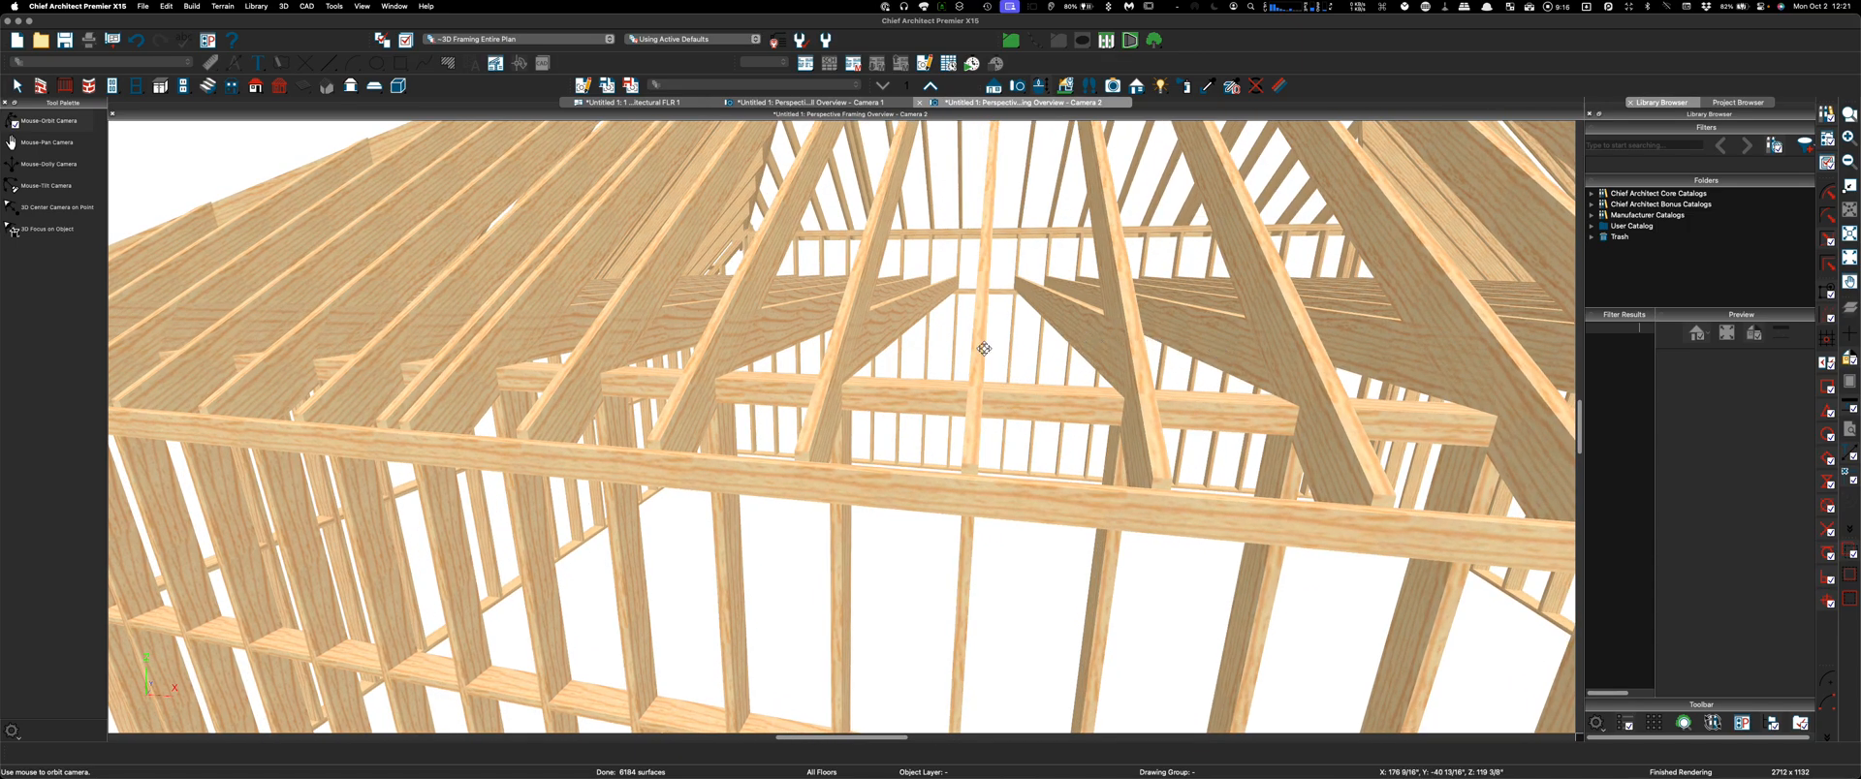
# Review the complete roof and wall framing from the unraised side around to the corner beside the raised roof plane
pyautogui.scroll(-10, 983, 349)
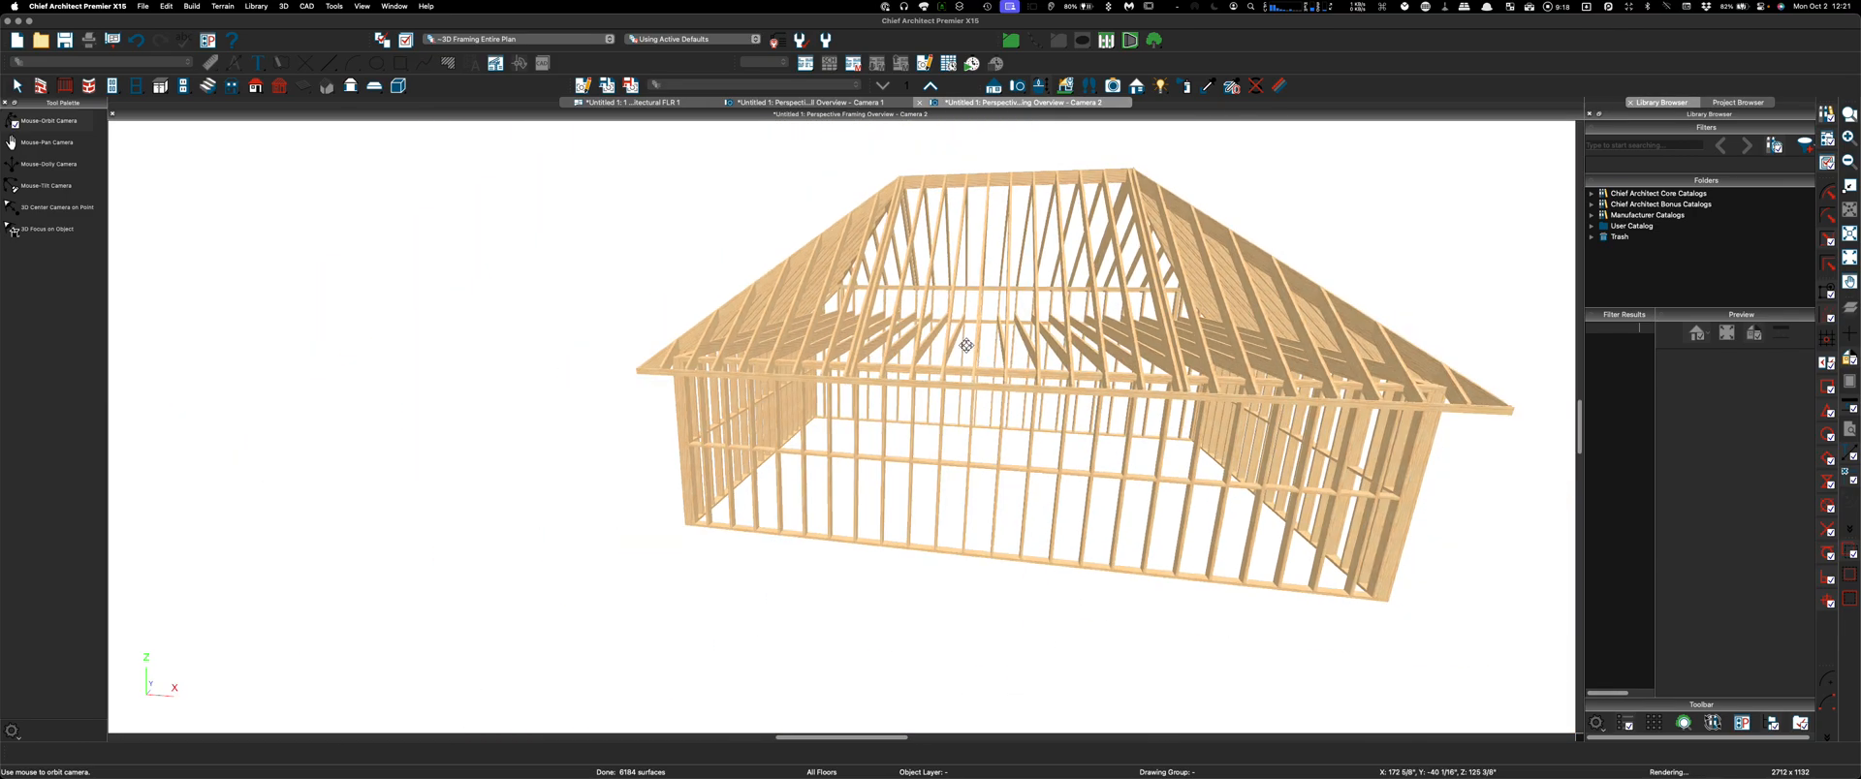
pyautogui.moveTo(997, 358); pyautogui.dragTo(1014, 365)
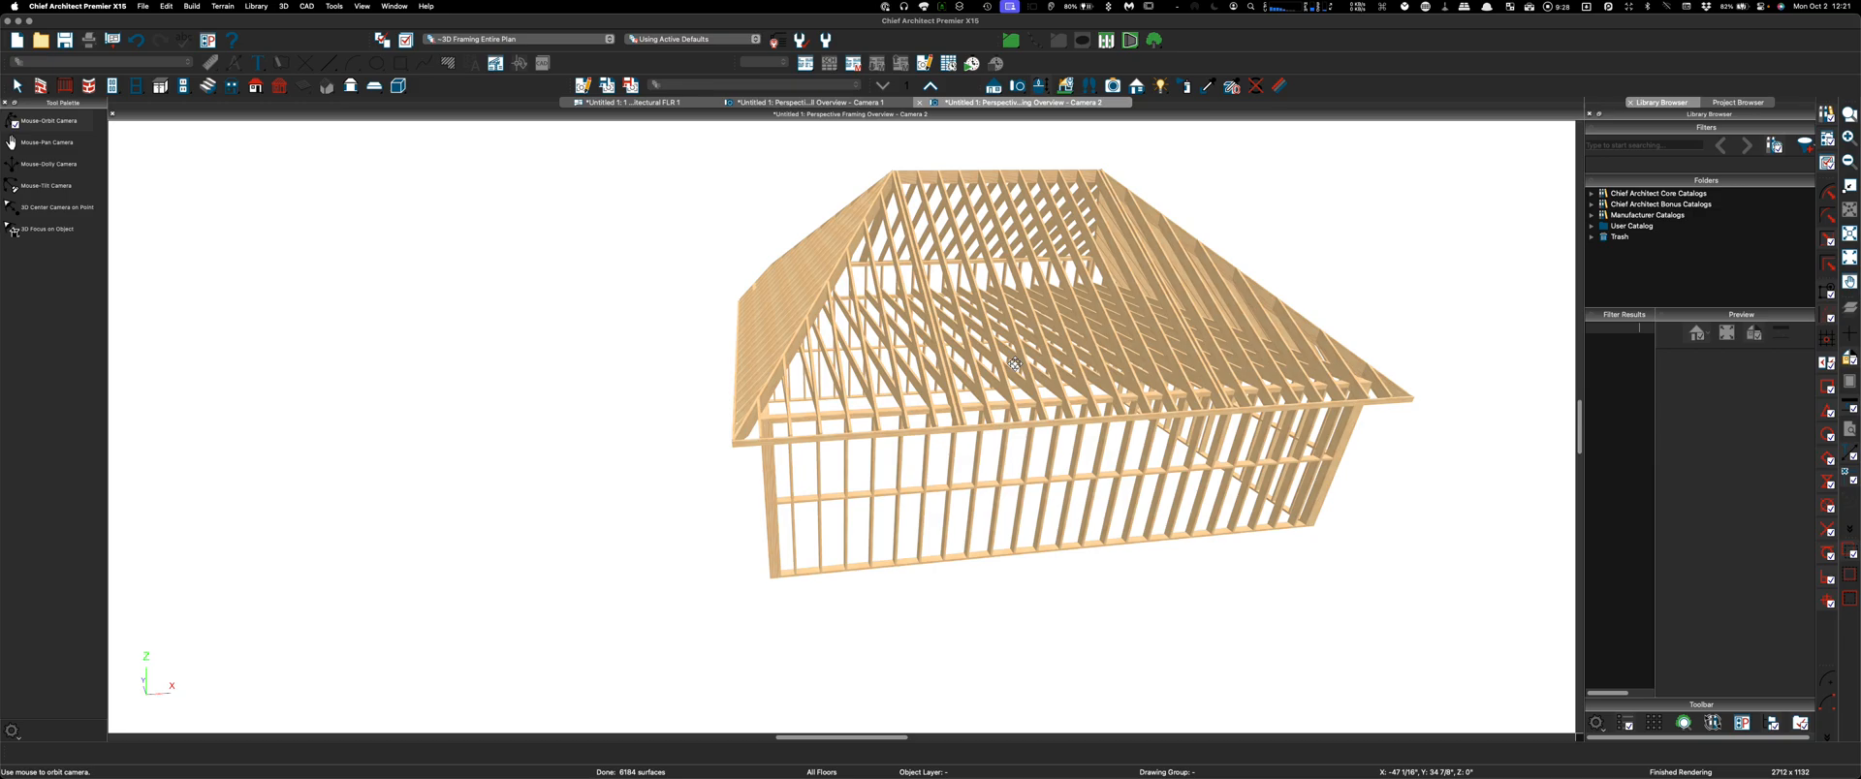
pyautogui.scroll(-3, 603, 391)
pyautogui.scroll(3, 865, 308)
pyautogui.moveTo(865, 308); pyautogui.dragTo(615, 295)
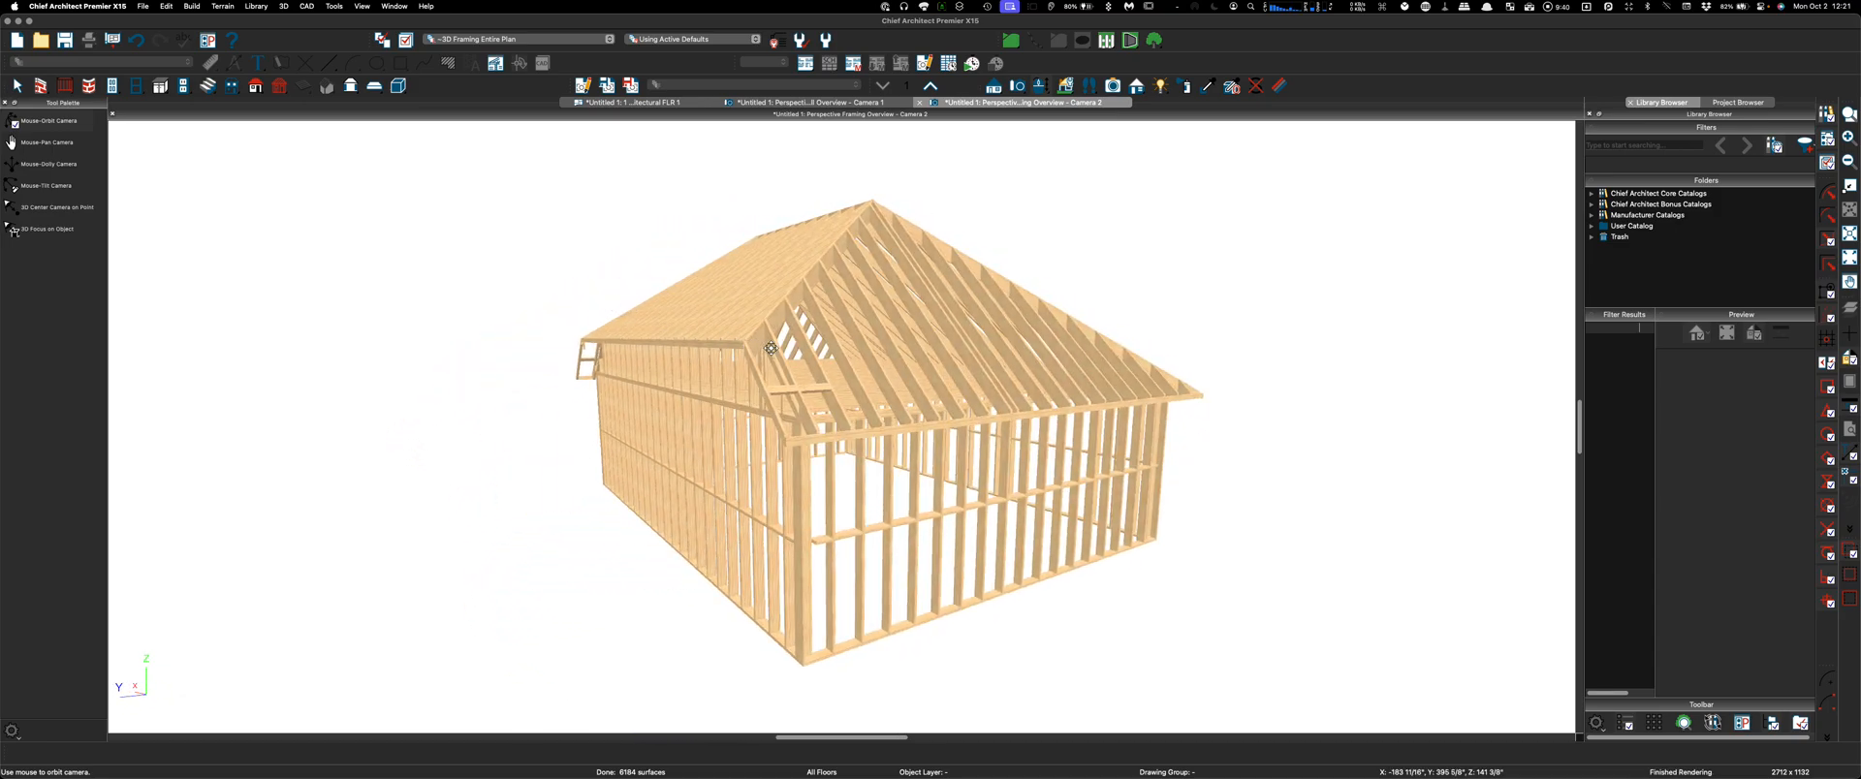